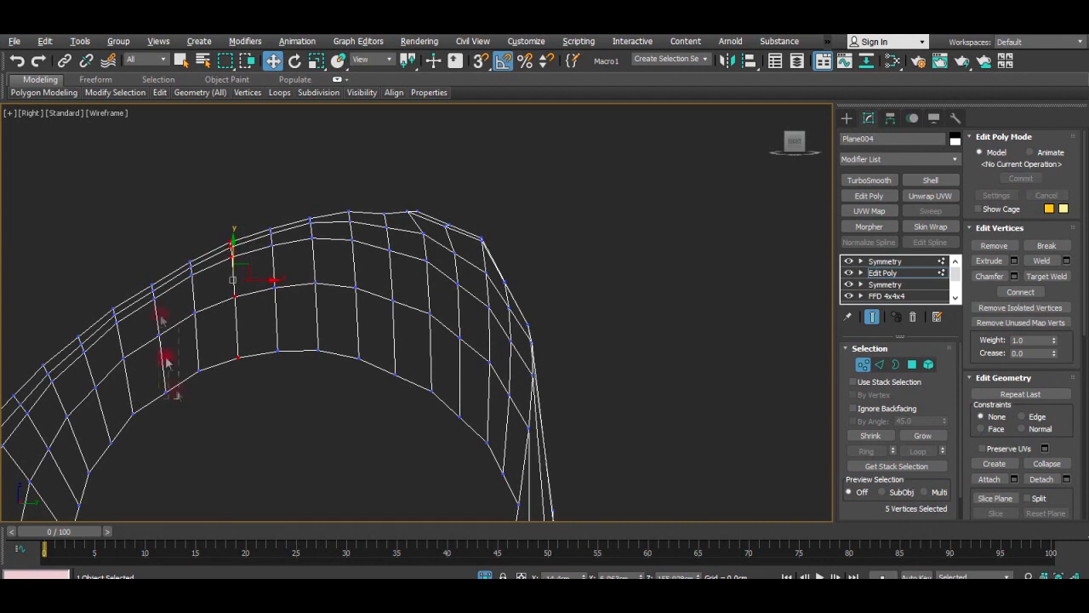
Nudge the vertical rows of vertices over the shoulder in the side view to smooth the vest's upper curve.
left_click_drag(170, 305, 170, 302)
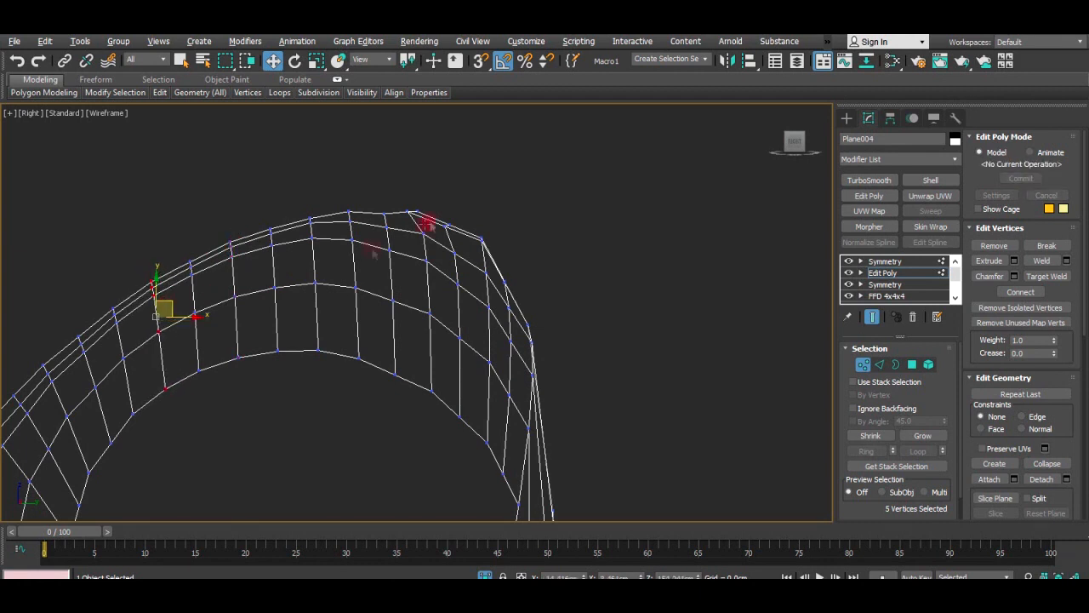
left_click(406, 261)
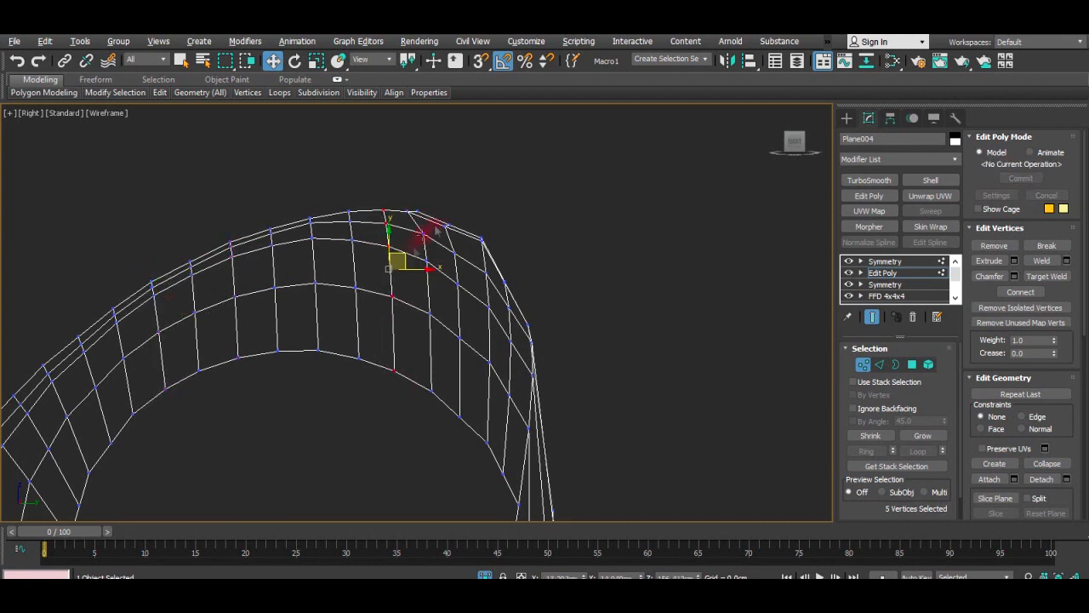
left_click_drag(466, 283, 465, 282)
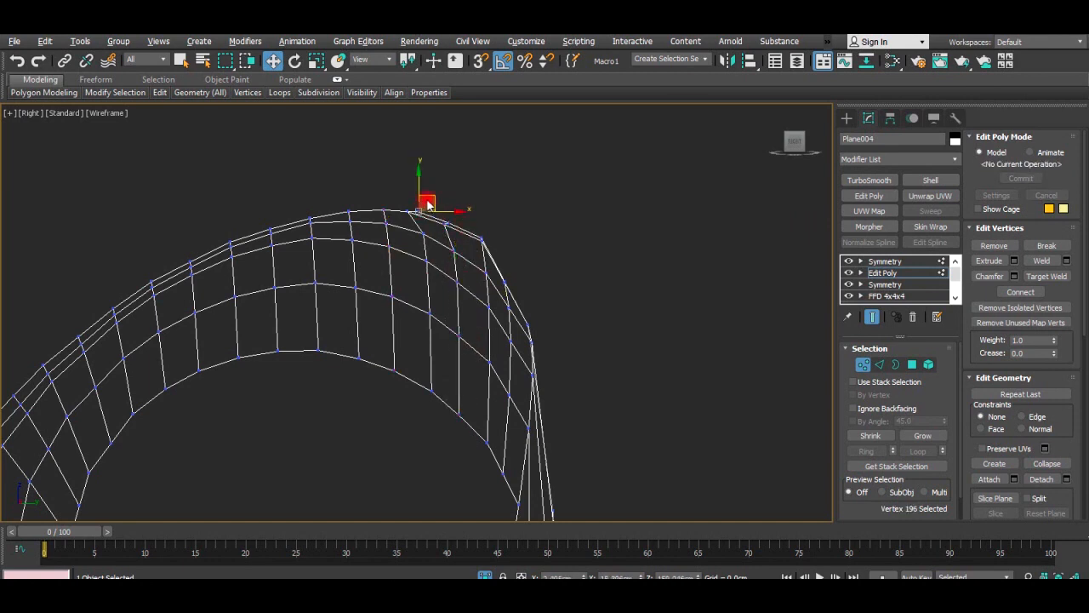
Reposition the neckline vertices at the crest of the shoulder in the side view to even out the top outline.
scroll(428, 205, "up", 3)
left_click_drag(440, 224, 440, 211)
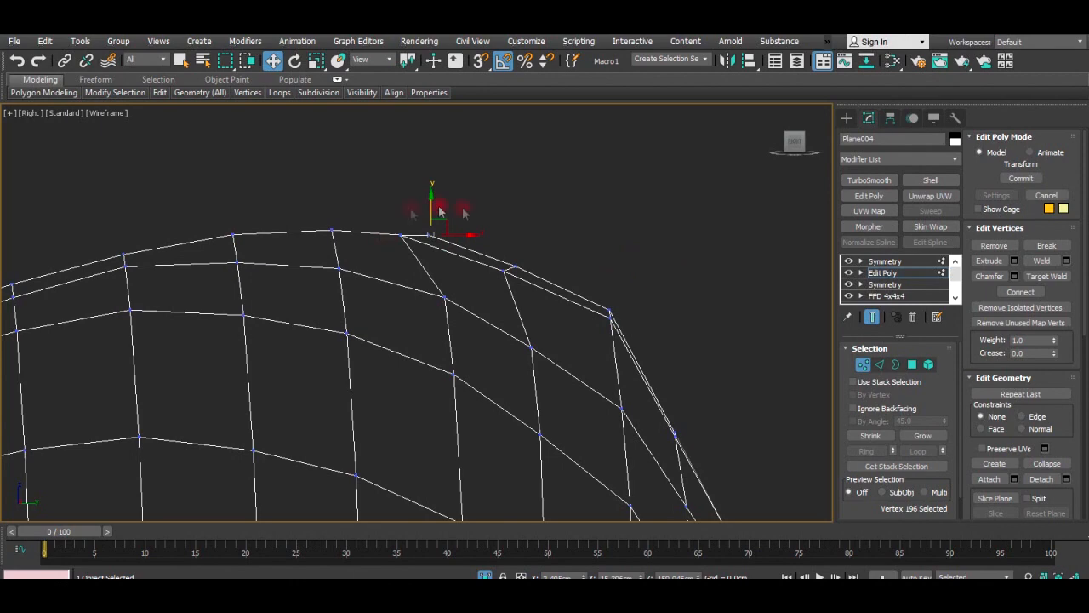
key("alt+w")
middle_click(644, 384)
key("alt+w")
middle_click_drag(644, 384, 394, 233, "alt")
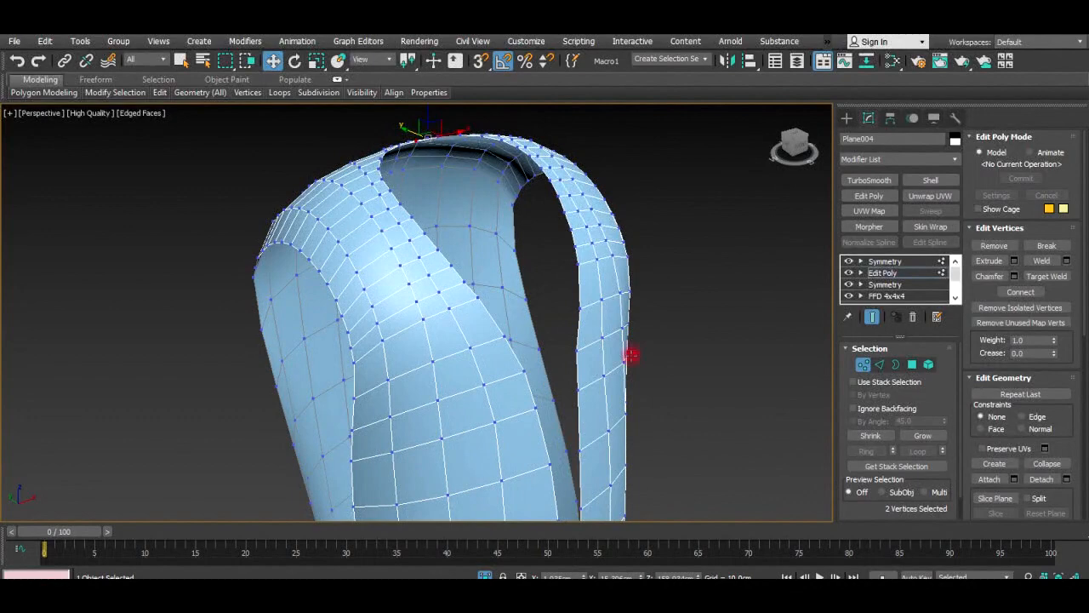
scroll(651, 334, "down", 3)
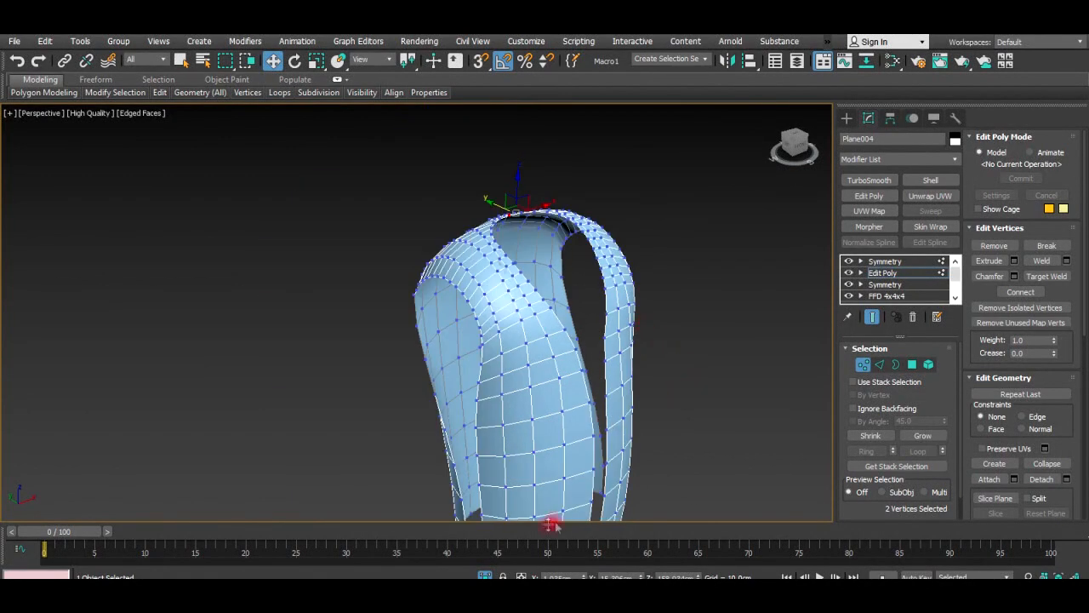
Exit isolation to compare the vest with the body and reference image, then reselect the vest for edge editing in Edit Poly.
left_click(489, 572)
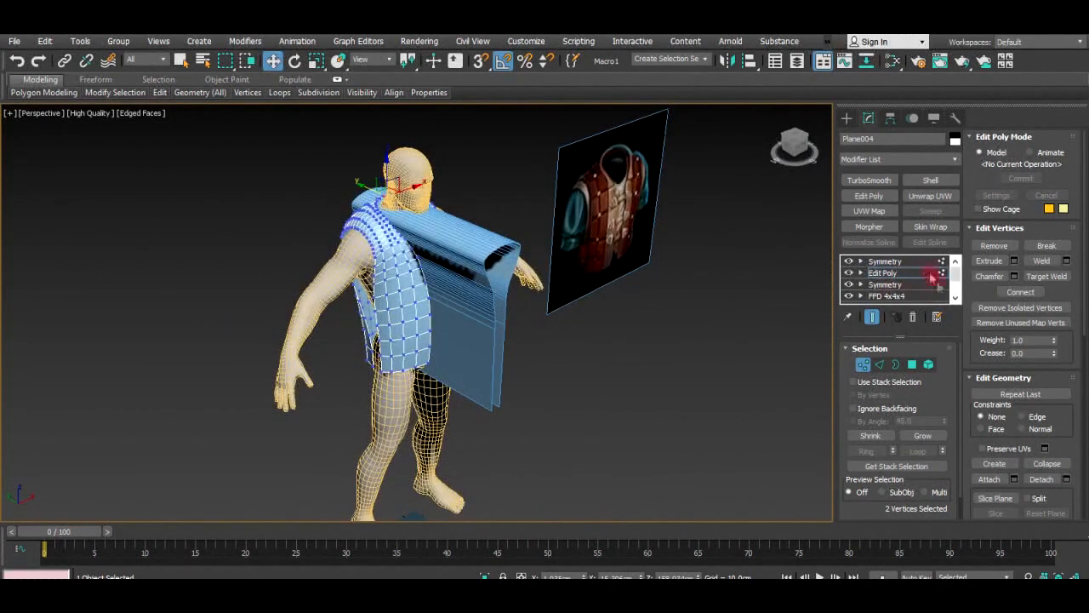
left_click(498, 256)
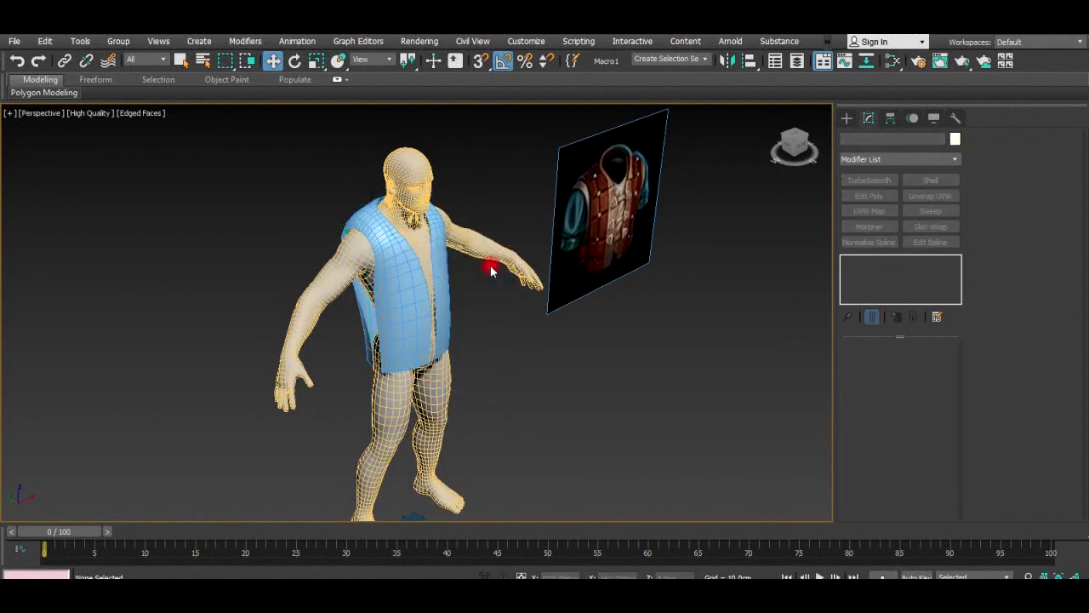
middle_click_drag(499, 263, 427, 236, "alt")
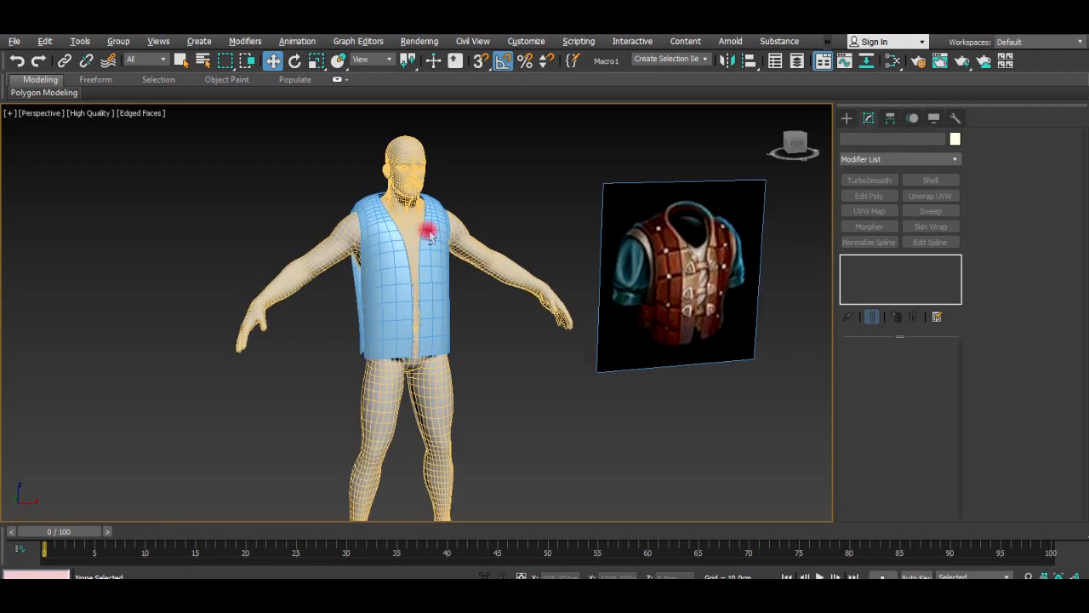
left_click(397, 219)
left_click(850, 350)
left_click(893, 274)
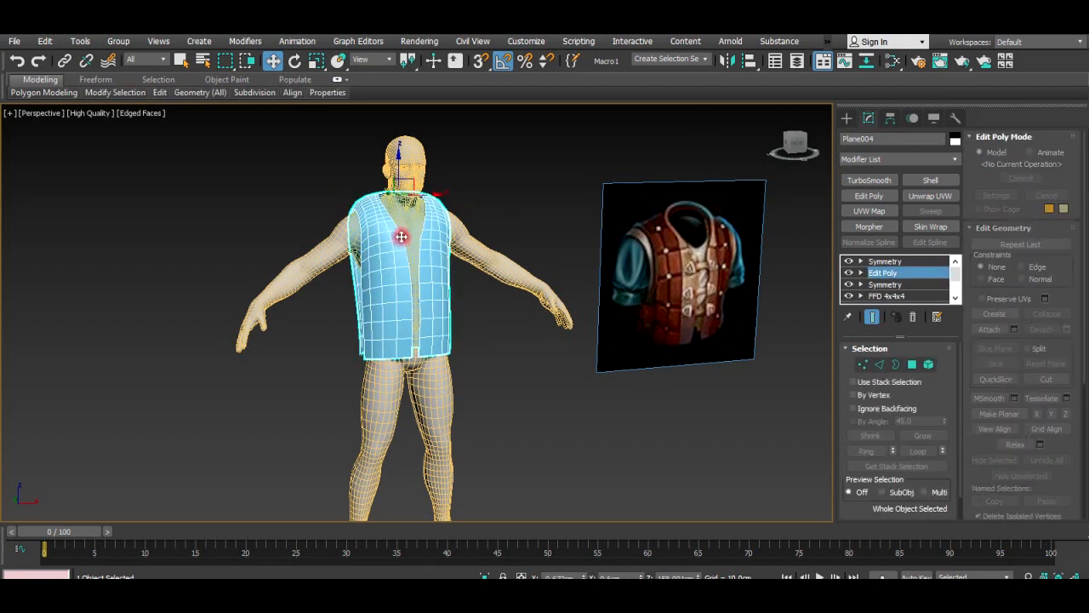
key("2")
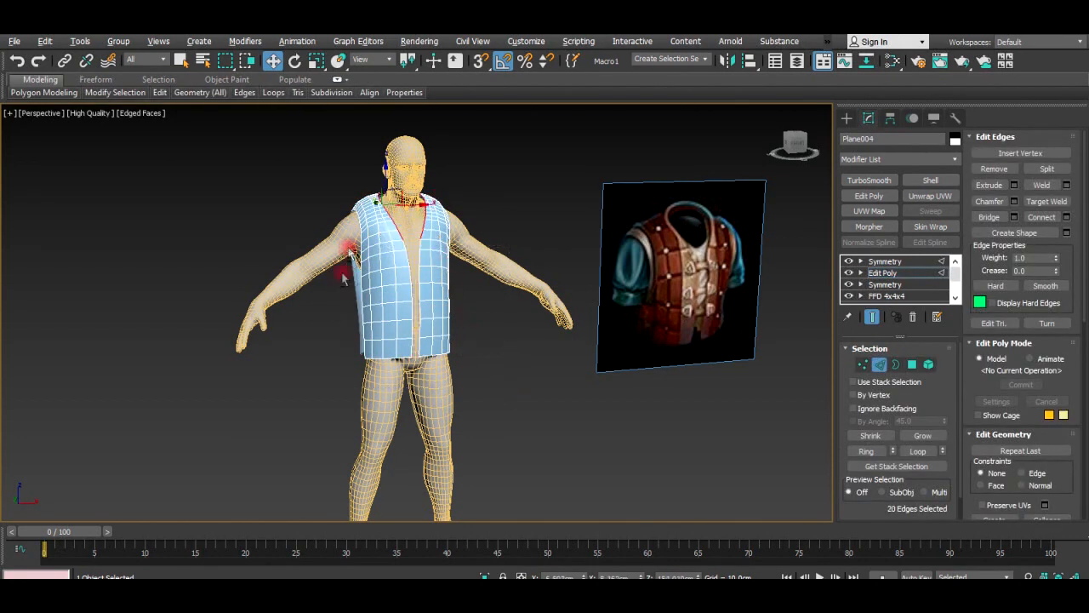
Try to pull the selected neckline edges upward in the side view to form a raised collar.
key("alt+w")
key("alt+w")
scroll(407, 323, "down", 3)
scroll(406, 323, "up", 2)
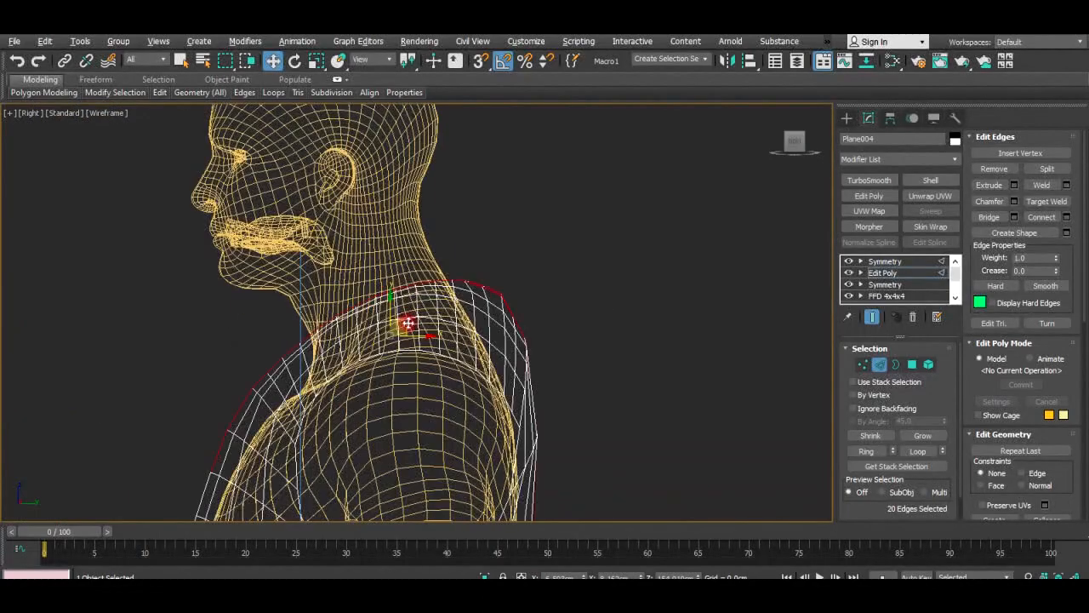
left_click_drag(409, 312, 649, 348)
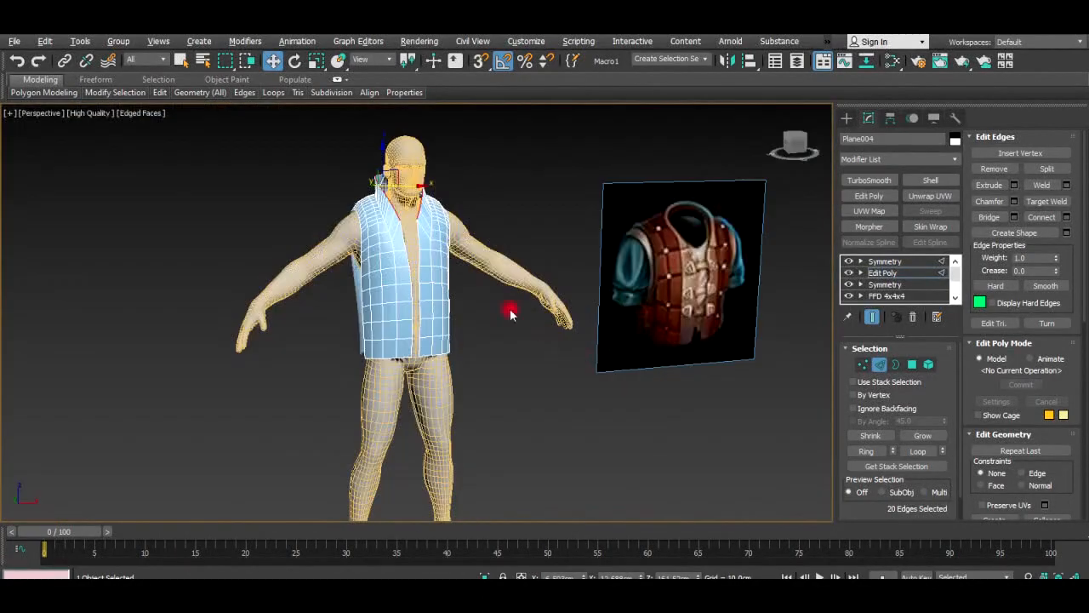
Select only the vest's neckline edges, excluding the front opening and center back, and raise them slightly.
middle_click_drag(510, 313, 596, 468, "alt")
scroll(340, 264, "up", 4)
double_click(367, 258)
scroll(369, 255, "down", 3)
scroll(455, 361, "up", 3)
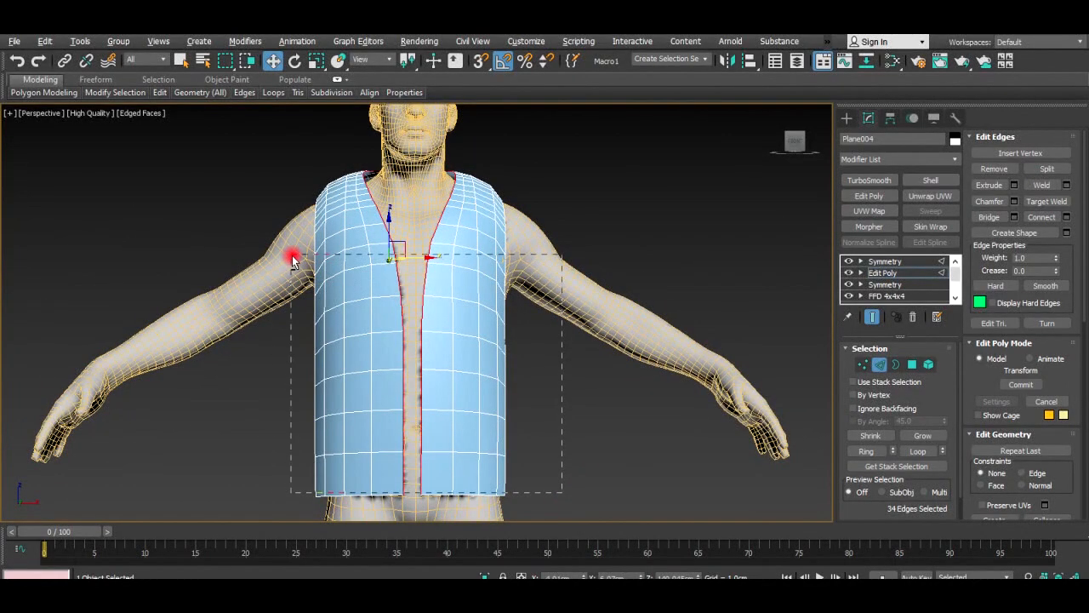
middle_click_drag(423, 265, 673, 275, "alt")
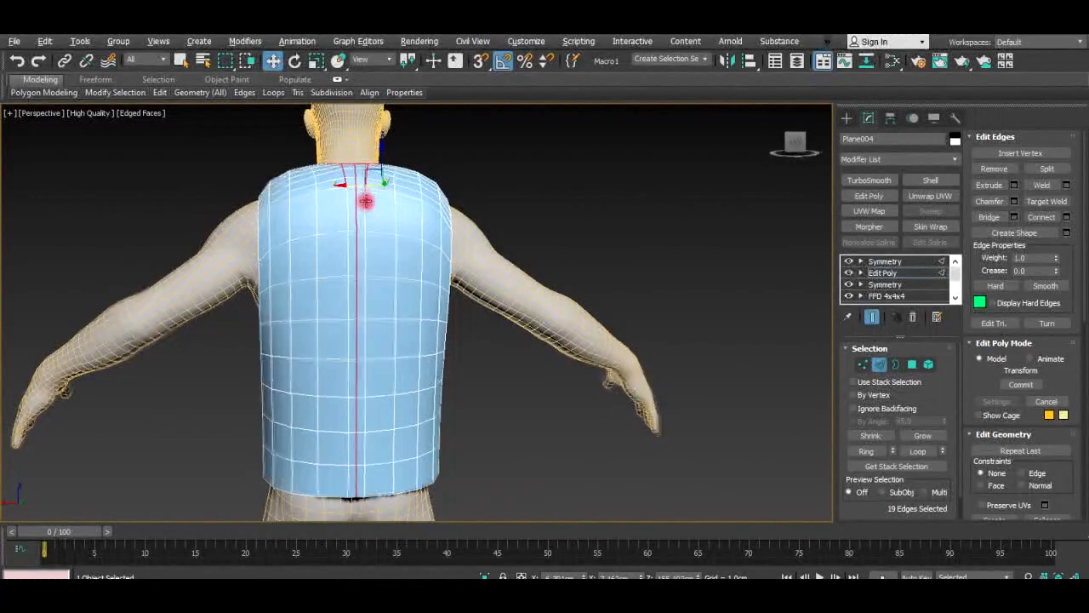
left_click(368, 206, "alt")
scroll(366, 197, "up", 5)
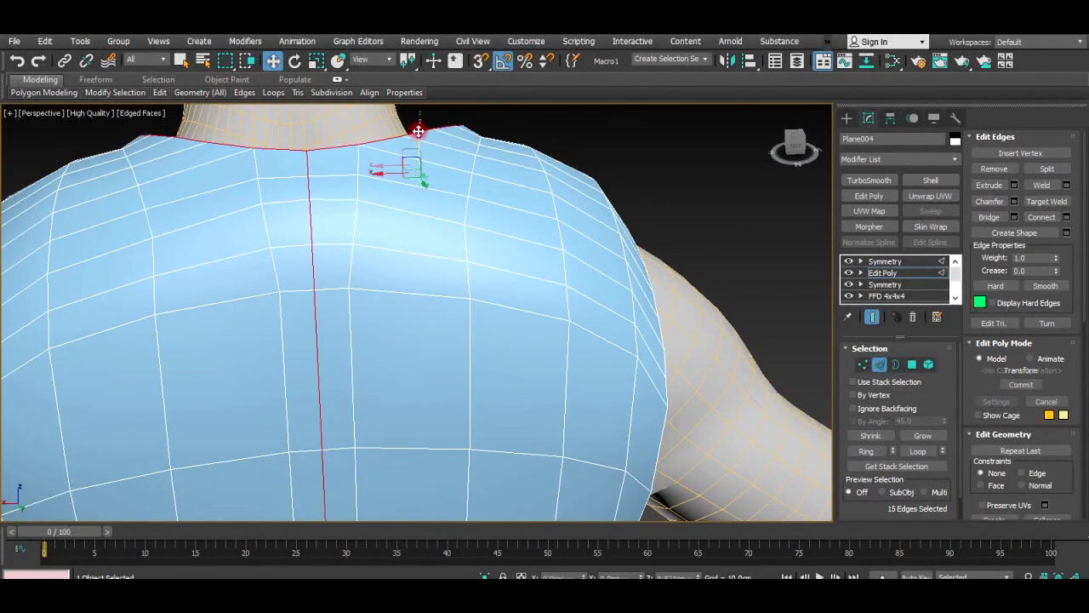
key("alt+w")
right_click(257, 371)
key("alt+w")
left_click_drag(343, 306, 376, 315)
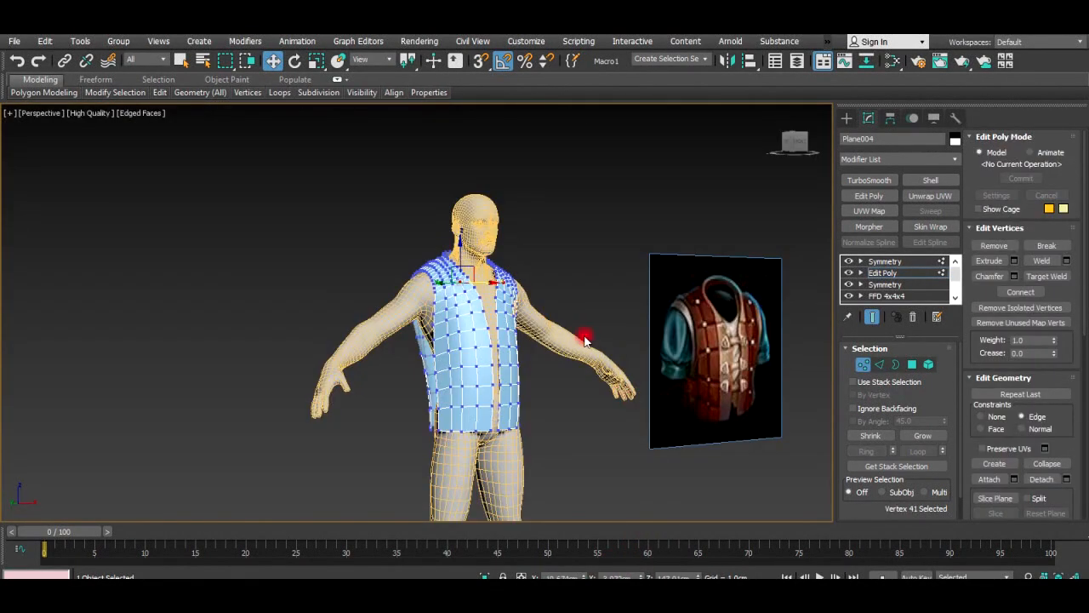
Slide the back vertices beside the neckline sideways in the top view with the Edge constraint to smooth the row around the neck.
mouse_move(585, 340)
middle_mouse_down("alt")
mouse_move(554, 304)
mouse_move(511, 289)
middle_mouse_up("alt")
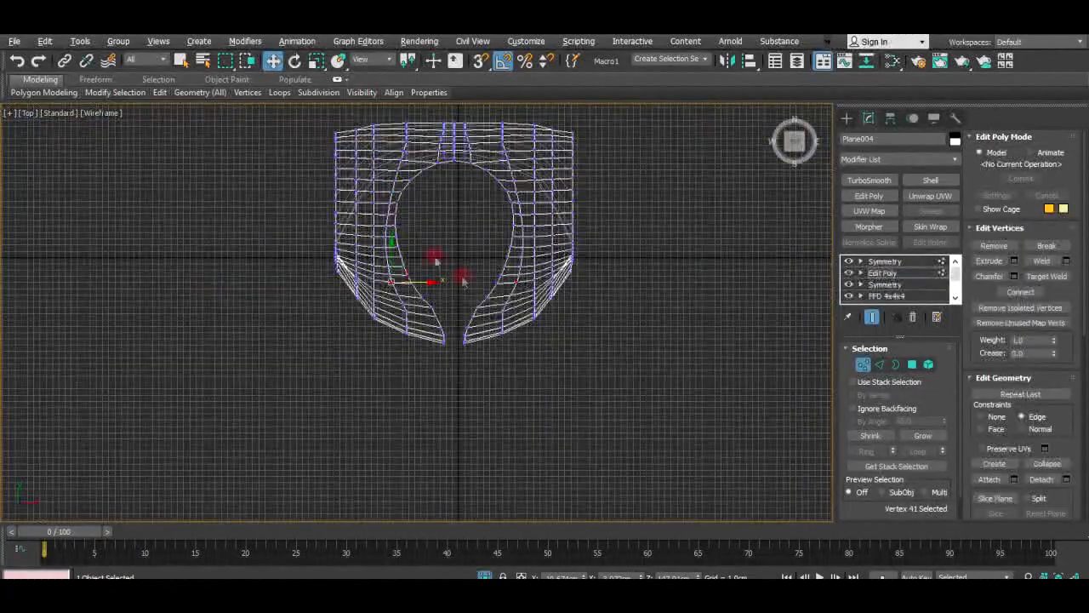
scroll(432, 262, "up", 5)
middle_click_drag(389, 200, 444, 214)
left_click(445, 215)
scroll(457, 217, "up", 2)
left_click_drag(465, 216, 460, 216)
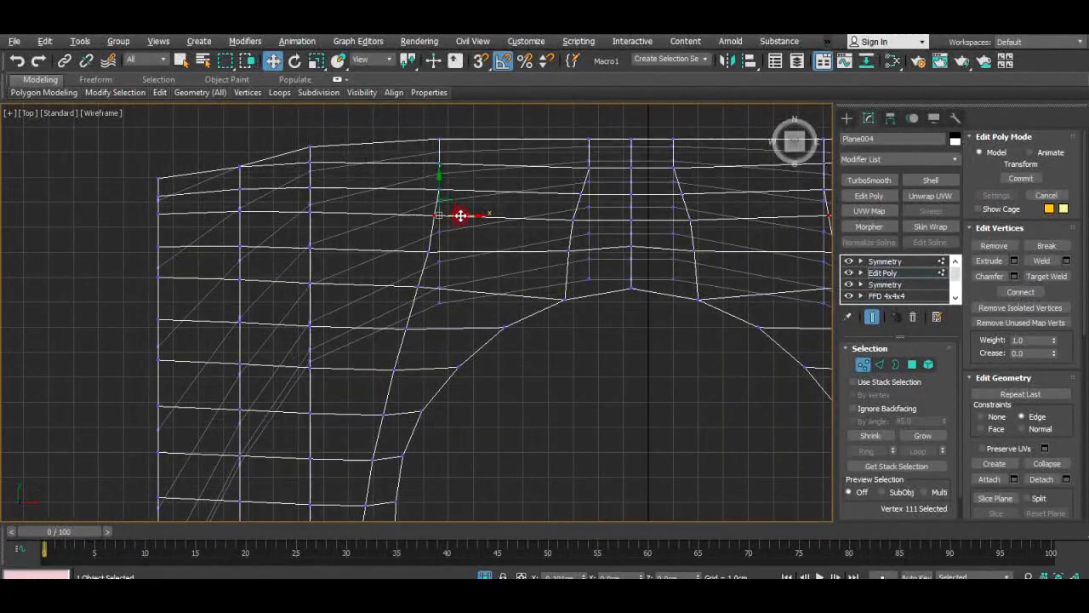
scroll(460, 215, "down", 5)
scroll(554, 312, "up", 3)
scroll(562, 312, "down", 3)
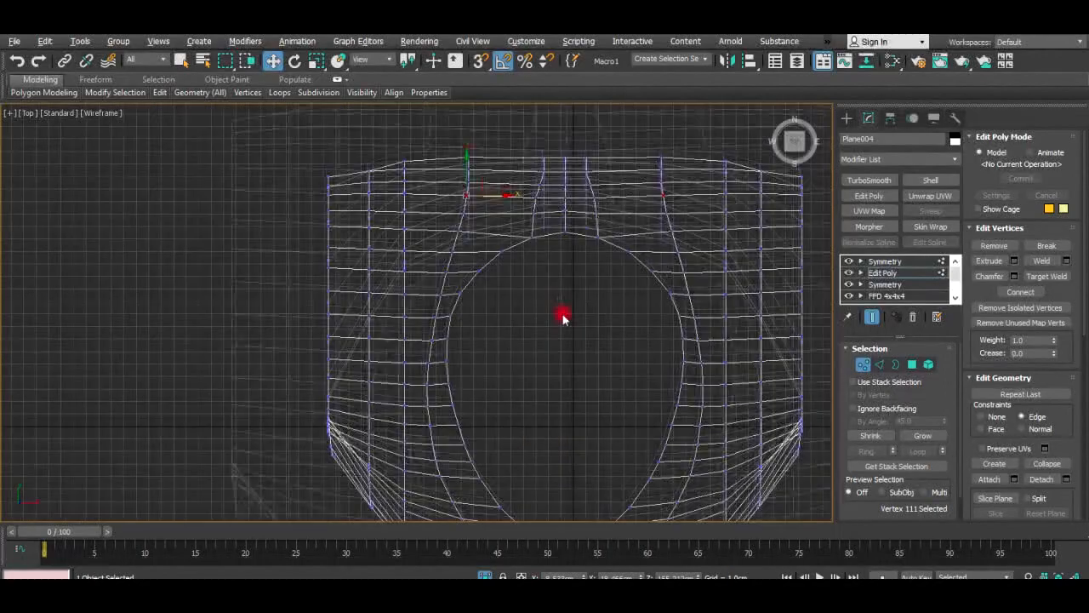
middle_click_drag(496, 391, 488, 356)
scroll(481, 434, "down", 2)
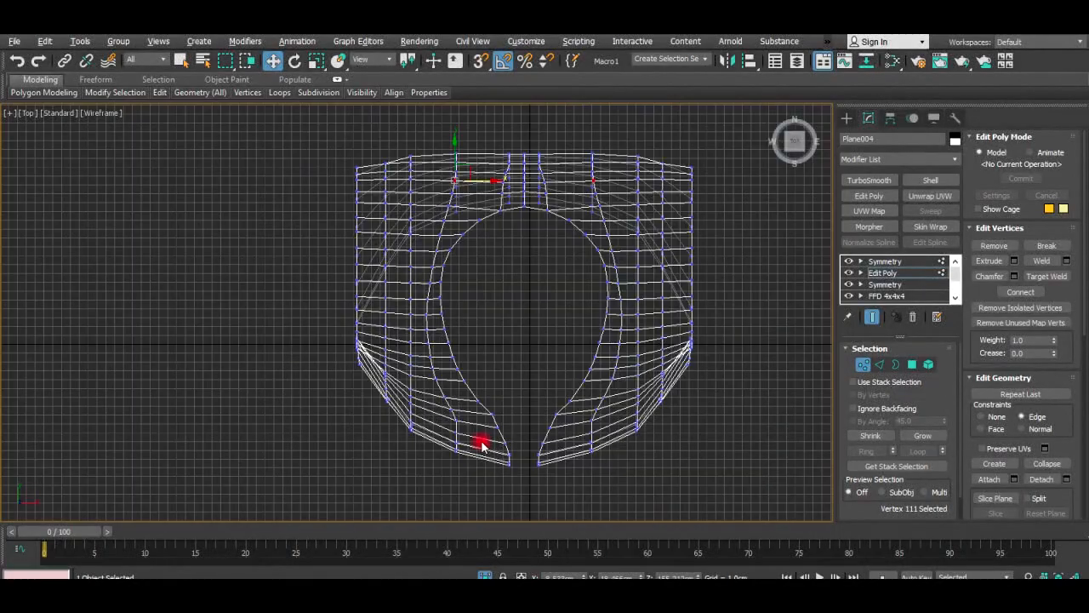
Connect the ring of edges bordering the neckline and front opening to add a new edge loop beside the rim.
key("2")
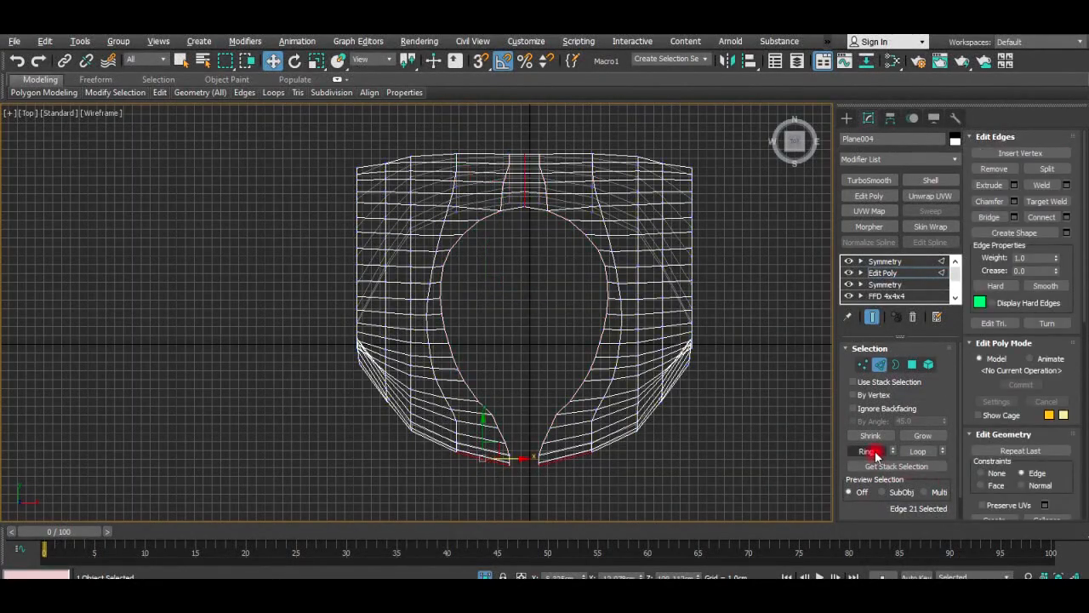
left_click(875, 454)
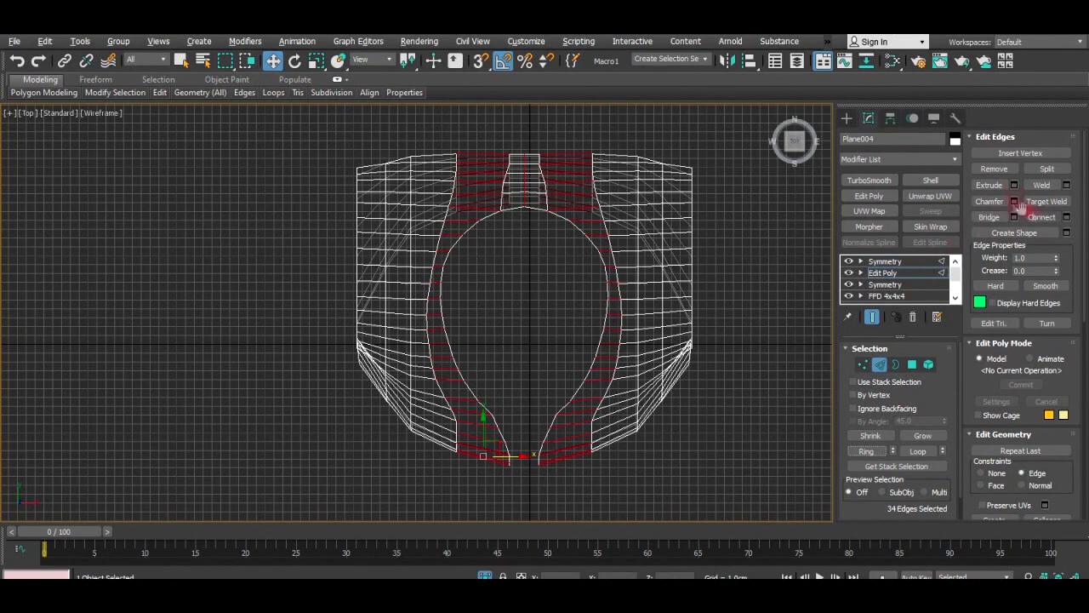
left_click(1043, 217)
key("alt+w")
right_click(628, 372)
key("alt+w")
scroll(460, 258, "up", 5)
middle_click_drag(458, 259, 440, 223, "alt")
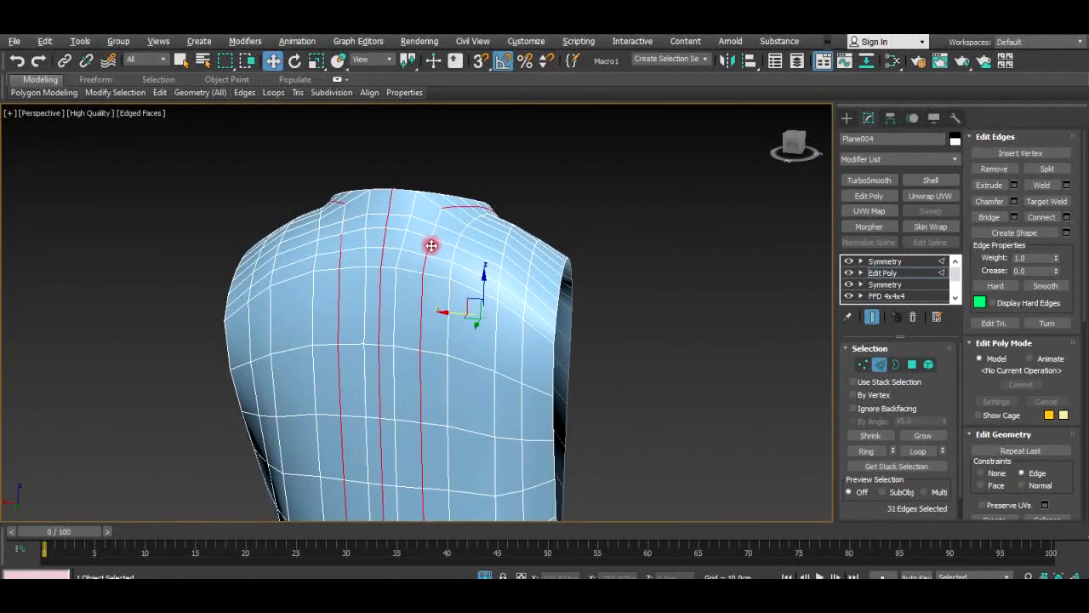
Reduce the selection to the new loop's edges along the neckline and move them toward the neckline rim in the front view.
middle_click_drag(420, 354, 346, 250, "alt")
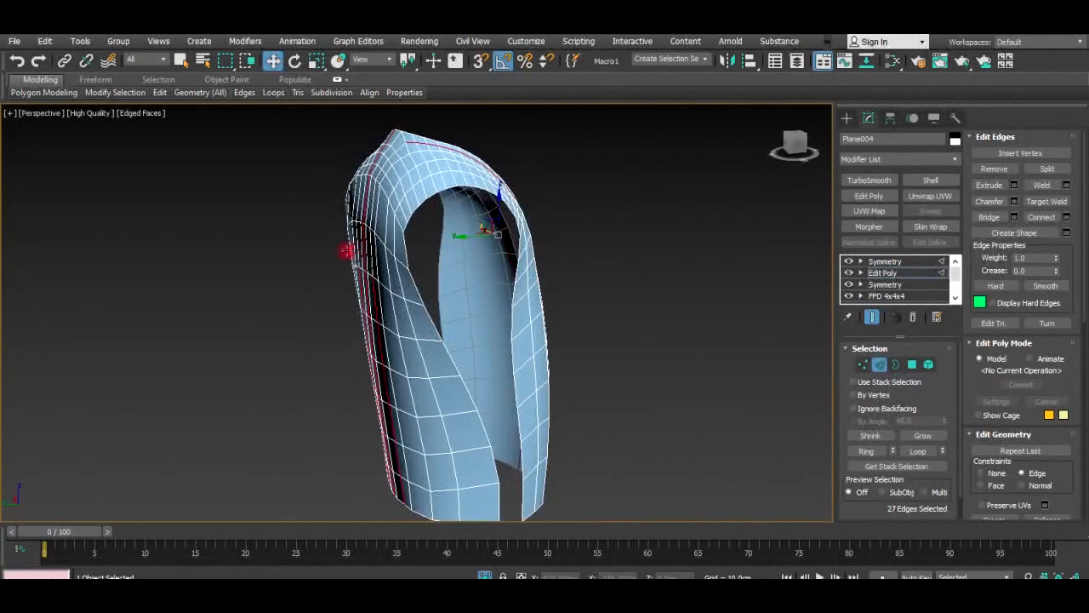
left_click_drag(409, 514, 412, 514, "alt")
middle_click_drag(461, 439, 587, 372, "alt")
middle_click_drag(587, 373, 570, 376, "alt")
left_click_drag(621, 471, 437, 170, "alt")
middle_click_drag(439, 171, 450, 214, "alt")
scroll(449, 214, "up", 4)
key("alt+w")
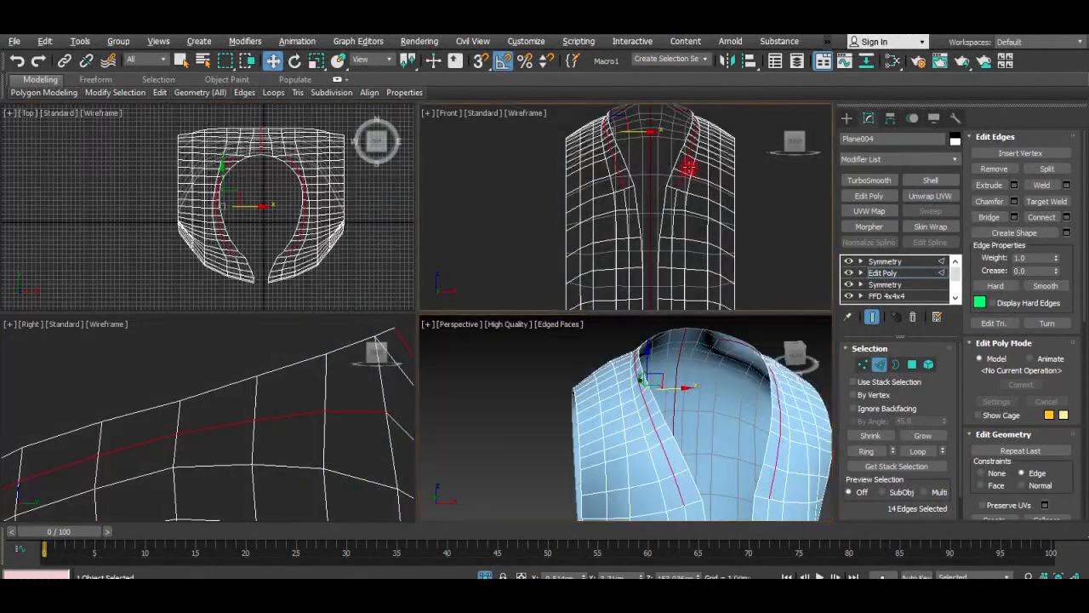
middle_click(688, 167)
key("alt+w")
key("r")
left_click(426, 160)
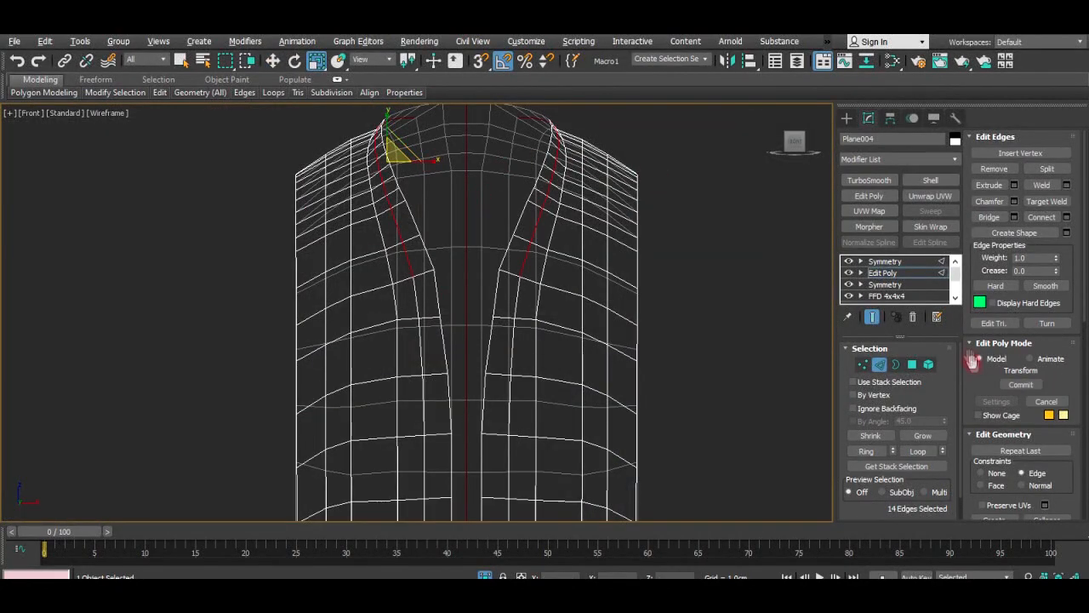
key("w")
left_click_drag(421, 162, 430, 163)
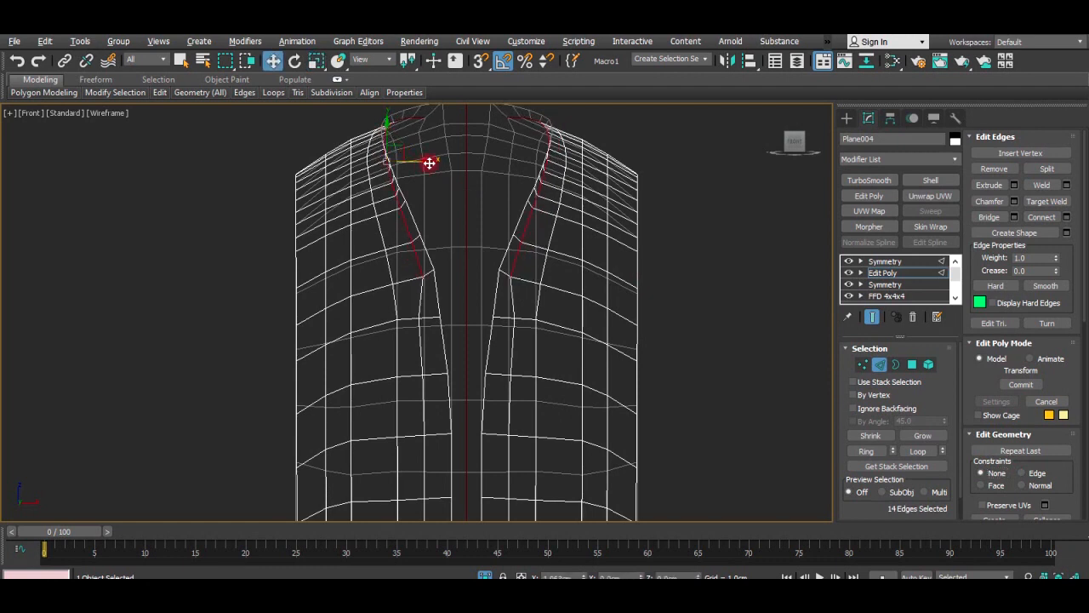
Slide the new loop's individual vertices below the neckline toward the front opening so the border strip keeps an even width.
scroll(420, 294, "up", 4)
key("1")
left_click_drag(417, 341, 448, 340)
middle_click_drag(468, 413, 482, 334)
left_click(438, 377)
left_click_drag(460, 375, 465, 374)
scroll(465, 280, "down", 4)
middle_click_drag(469, 280, 514, 397)
middle_click_drag(514, 397, 537, 392, "alt")
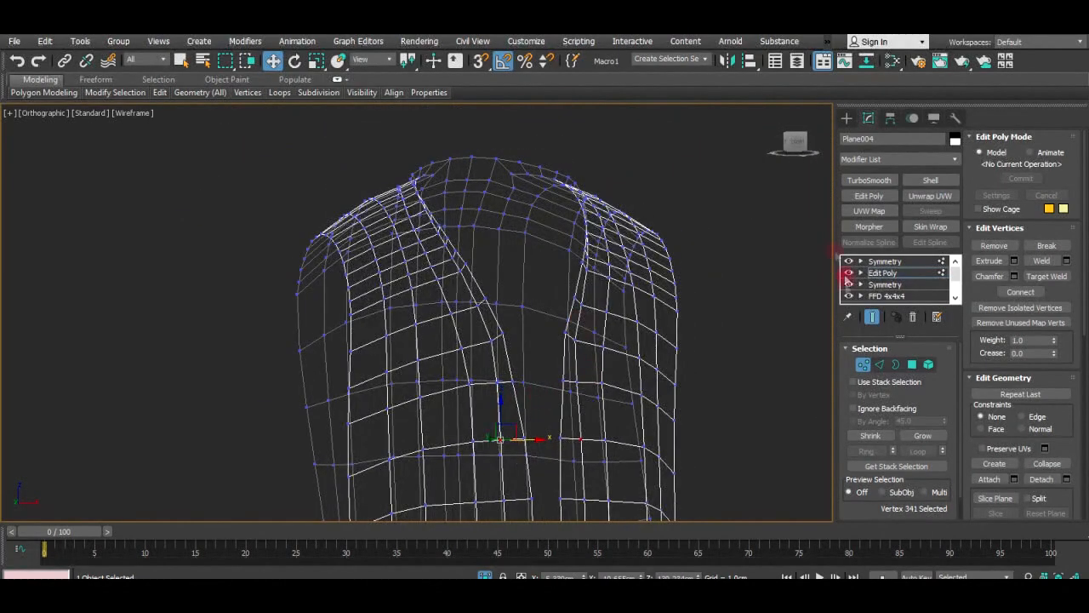
Cut a new edge line across the upper back below the neckline with Symmetry temporarily hidden, and show Symmetry again.
left_click(795, 141)
key("alt+w")
middle_click(566, 326)
key("alt+w")
mouse_move(556, 269)
middle_mouse_down("alt")
mouse_move(352, 171)
mouse_move(403, 231)
mouse_move(590, 343)
middle_mouse_up("alt")
right_click(589, 335)
left_click(528, 219)
scroll(581, 342, "up", 4)
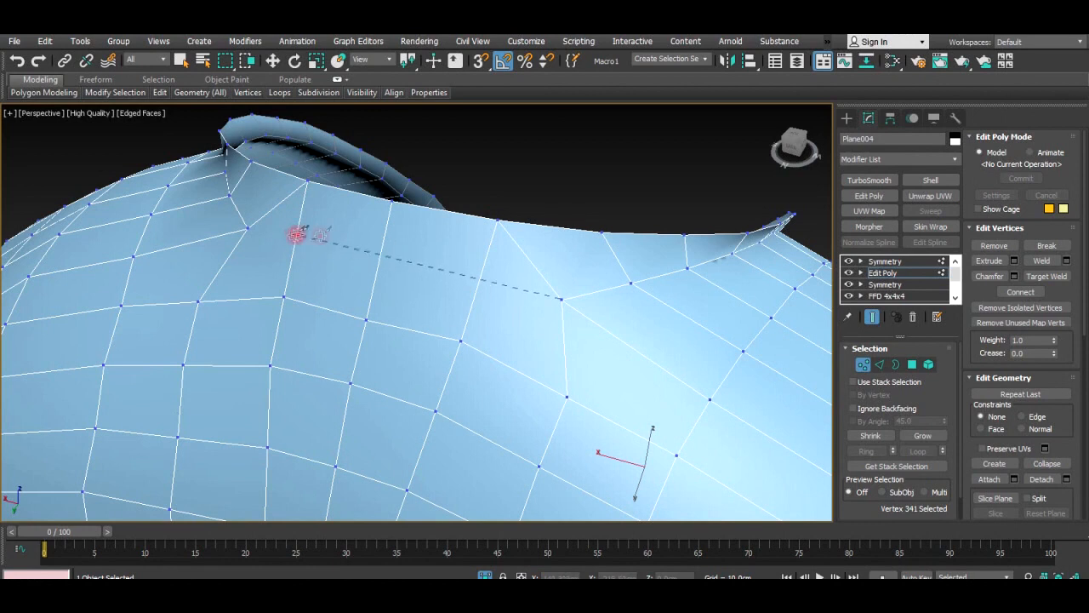
left_click(848, 262)
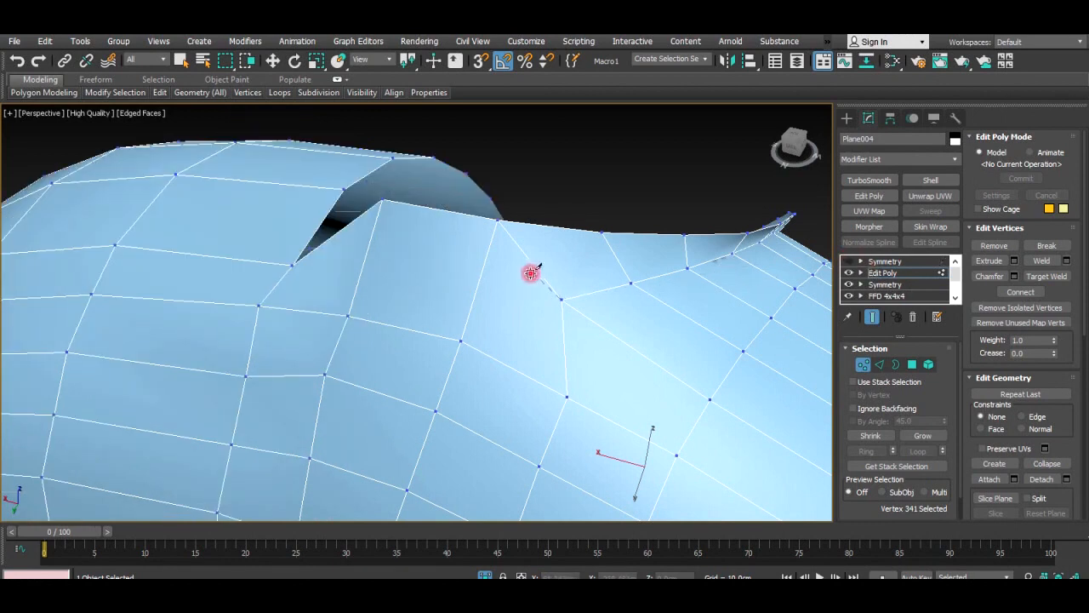
left_click(317, 247)
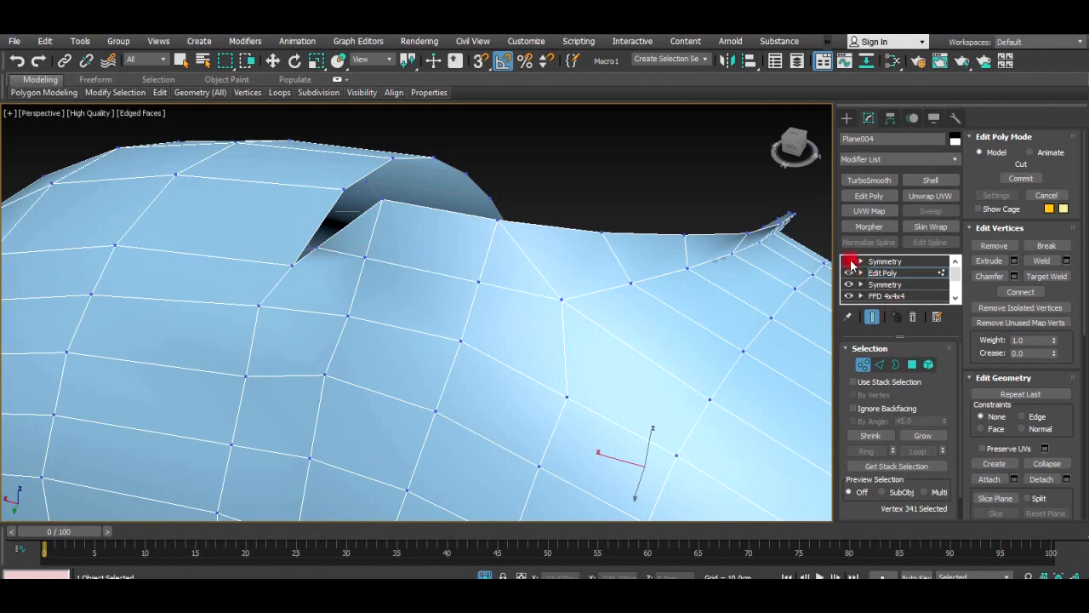
left_click(848, 262)
Move the upper-back vertices near the neckline forward and down in the side view, toward the neighboring shoulder vertex.
middle_click_drag(523, 292, 443, 261, "alt")
key("alt+w")
middle_click(292, 348)
key("alt+w")
scroll(348, 377, "down", 4)
scroll(434, 355, "up", 2)
scroll(435, 355, "up", 1)
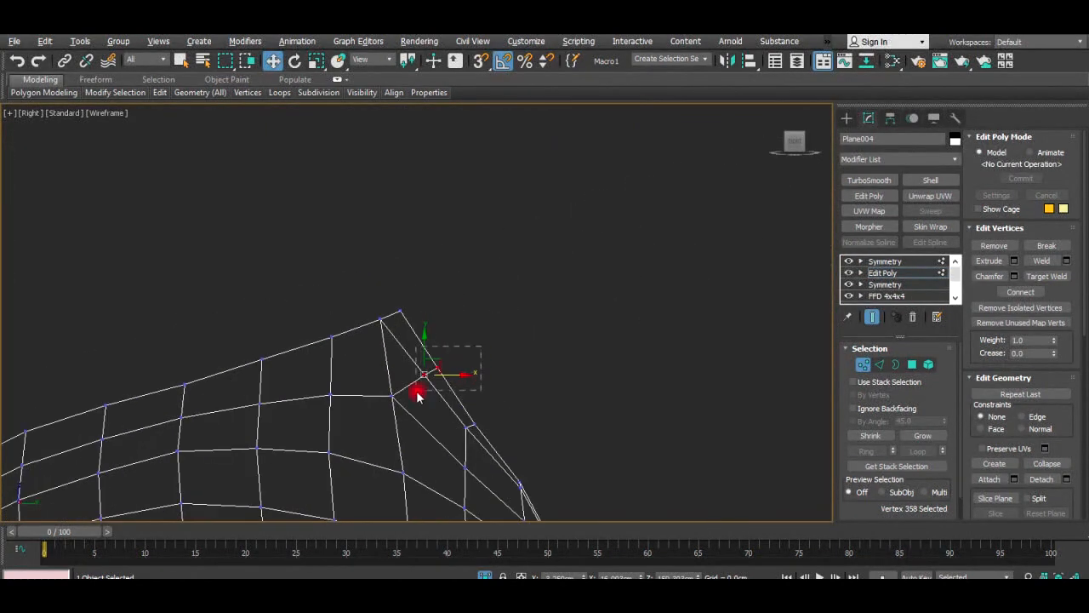
left_click(437, 367)
left_click_drag(442, 360, 396, 392)
Lower the next group of three vertices on the upper back slightly in the side view and check the neckline's shape.
left_click_drag(480, 414, 470, 416)
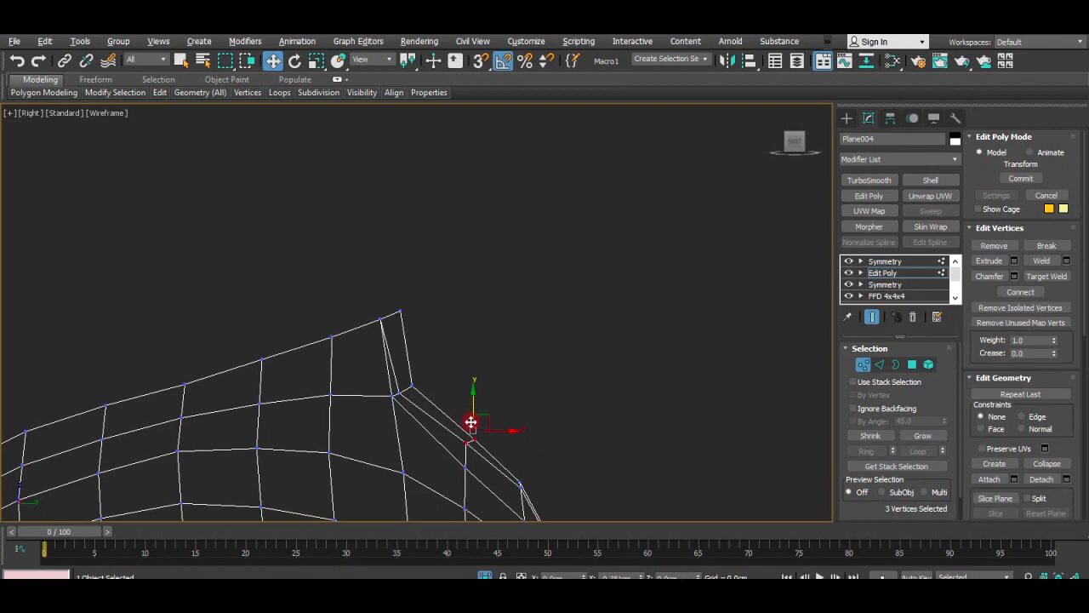
key("alt+w")
right_click(595, 379)
key("alt+w")
mouse_move(596, 379)
middle_mouse_down("alt")
mouse_move(672, 366)
mouse_move(583, 356)
mouse_move(562, 367)
mouse_move(406, 275)
mouse_move(256, 254)
mouse_move(474, 299)
mouse_move(472, 280)
mouse_move(479, 296)
middle_mouse_up("alt")
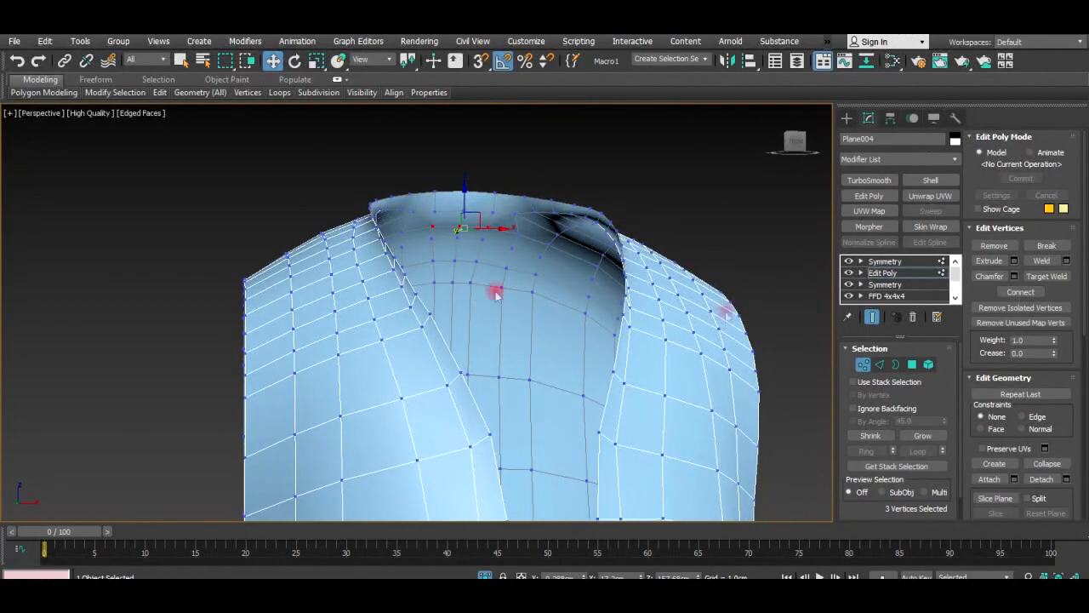
Add a Shell modifier above Edit Poly with an outer amount of 0 and an inner amount of 1.0 cm.
left_click(863, 364)
left_click(928, 179)
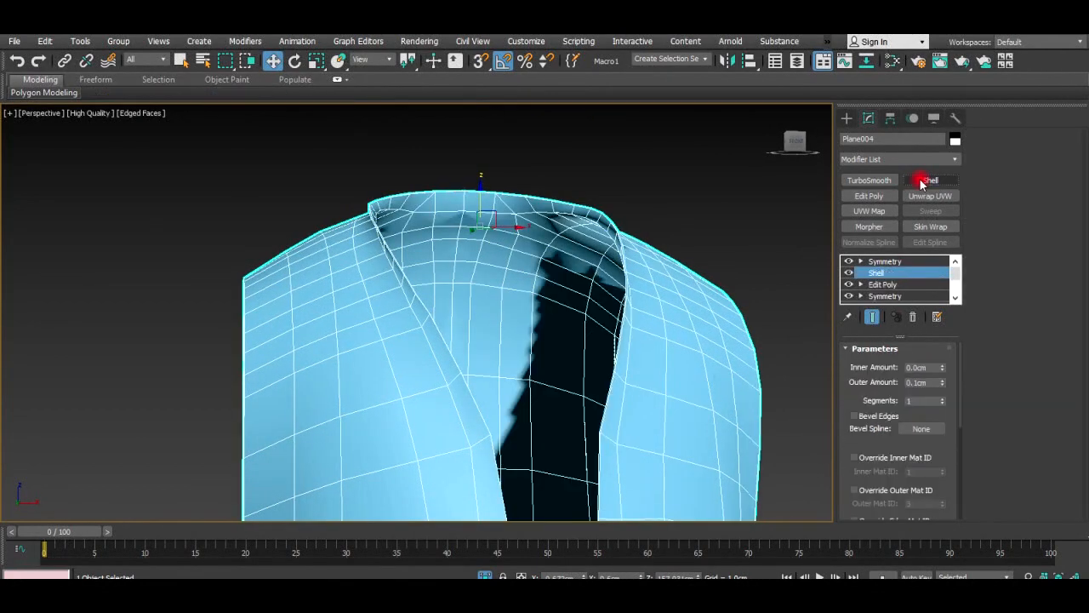
right_click(942, 384)
left_click_drag(942, 367, 935, 358)
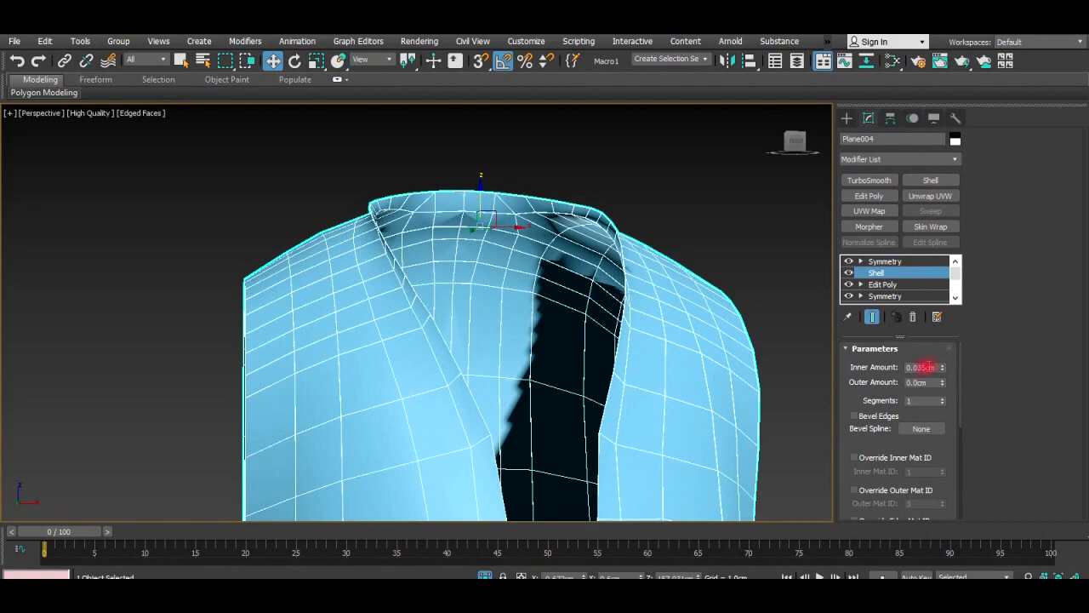
key("Return")
middle_click_drag(755, 291, 566, 243, "alt")
scroll(573, 249, "down", 5)
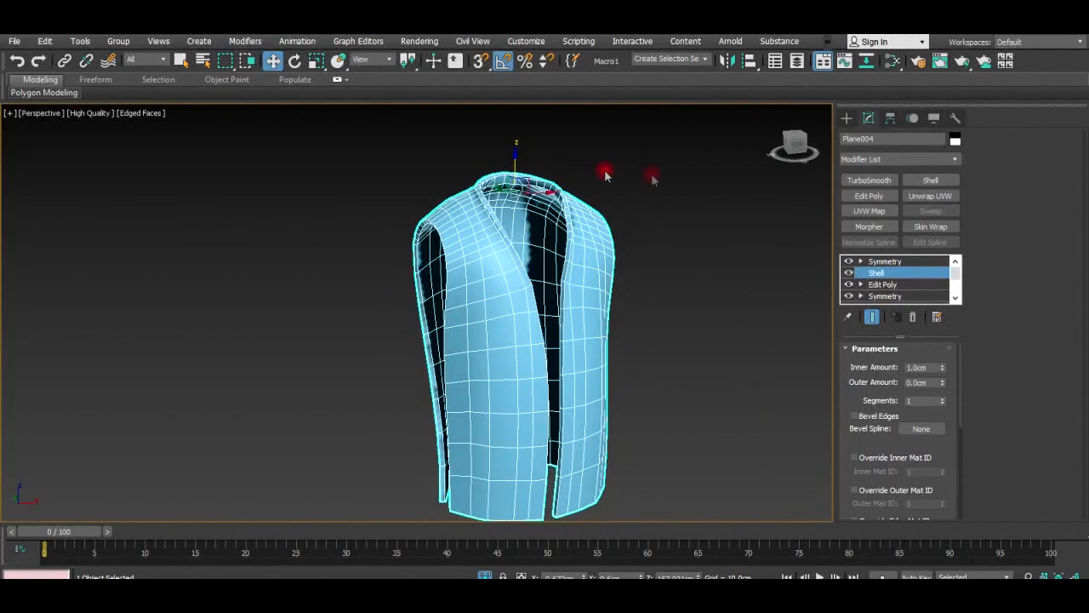
Inspect the thickened vest's neckline, hide the Shell modifier, and return to Edit Poly's vertex level.
left_click(895, 262)
left_click(654, 267)
mouse_move(654, 268)
middle_mouse_down("alt")
mouse_move(581, 270)
mouse_move(717, 258)
mouse_move(667, 258)
middle_mouse_up("alt")
scroll(527, 241, "up", 4)
left_click(532, 241)
middle_click_drag(594, 257, 520, 267, "alt")
left_click(847, 263)
left_click(885, 284)
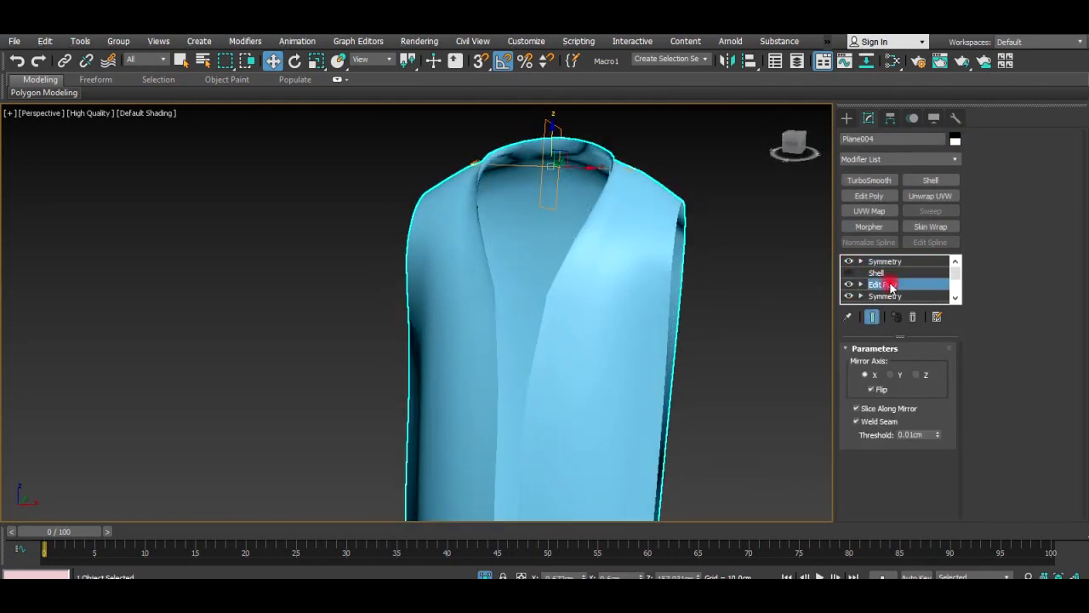
key("1")
left_click(496, 290)
middle_click_drag(496, 290, 482, 292, "alt")
key("F4")
Move the border vertices along the upper front edge of the neckline slightly so the edge curves smoothly.
scroll(482, 292, "up", 2)
left_click(500, 198, "ctrl")
scroll(503, 201, "down", 4)
middle_click_drag(511, 204, 615, 281, "alt")
scroll(513, 217, "up", 4)
left_click_drag(499, 217, 488, 222)
left_click(457, 145)
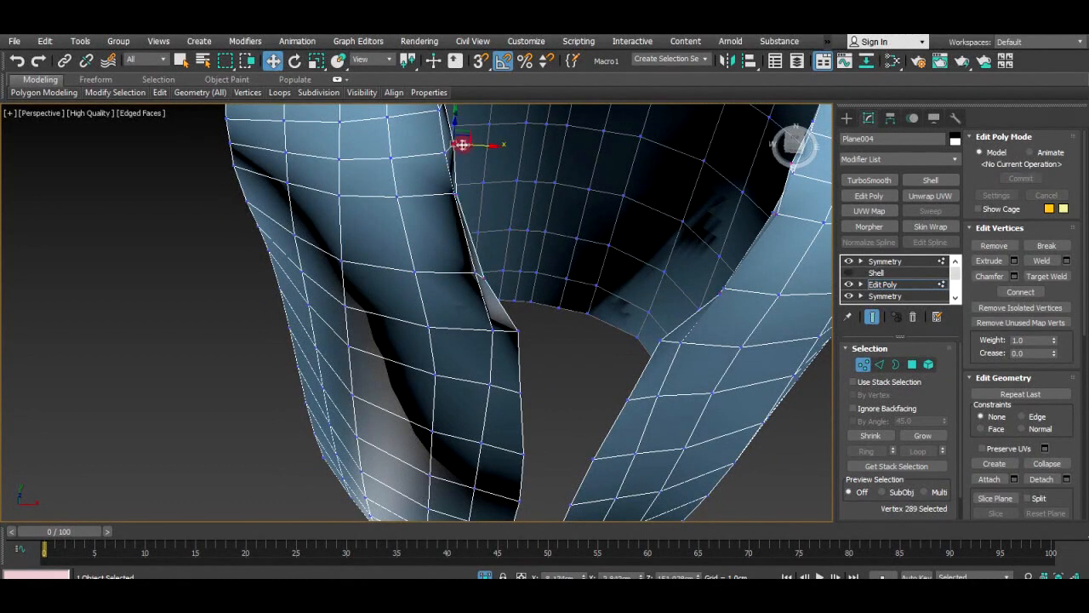
middle_click_drag(462, 134, 471, 245, "alt")
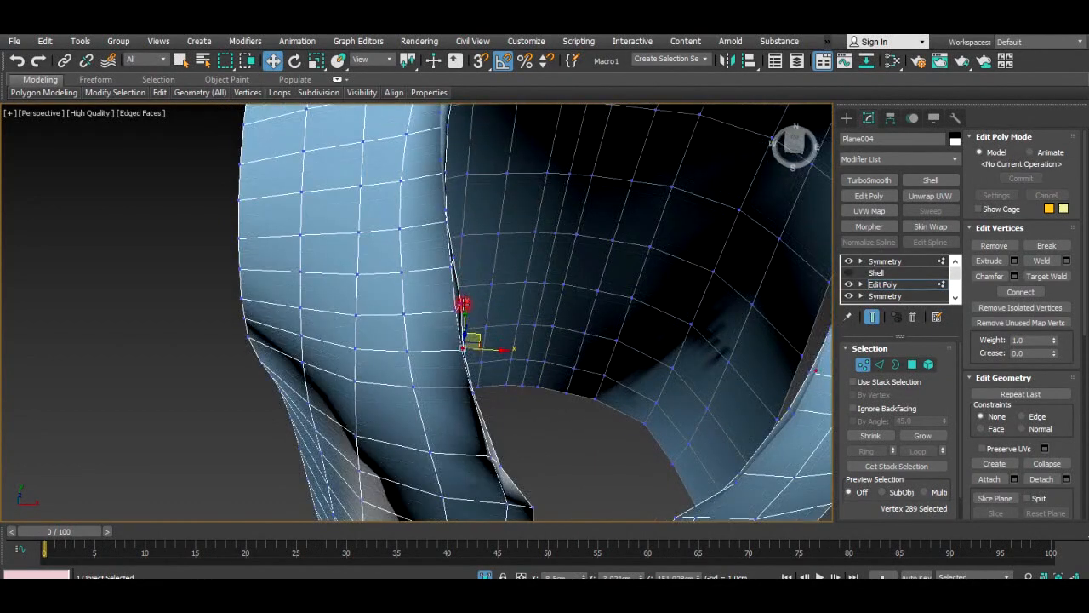
left_click(462, 292)
left_click_drag(474, 262, 470, 260)
middle_click_drag(454, 204, 486, 196, "alt")
Reposition the vertices farther down the neckline's front edge, shifting them toward the opening.
middle_click_drag(558, 426, 589, 198)
middle_click_drag(632, 310, 584, 337, "alt")
left_click_drag(598, 294, 625, 288)
left_click_drag(597, 233, 604, 228)
middle_click_drag(600, 308, 601, 258)
left_click(575, 295)
mouse_move(576, 295)
middle_mouse_down("alt")
mouse_move(585, 304)
mouse_move(584, 287)
middle_mouse_up("alt")
left_click_drag(583, 287, 637, 298)
middle_click_drag(637, 299, 672, 247, "alt")
middle_click_drag(622, 374, 634, 298)
Shift the inner border vertices at the pinched lower end of the neckline toward the front opening's edge.
left_click(580, 382)
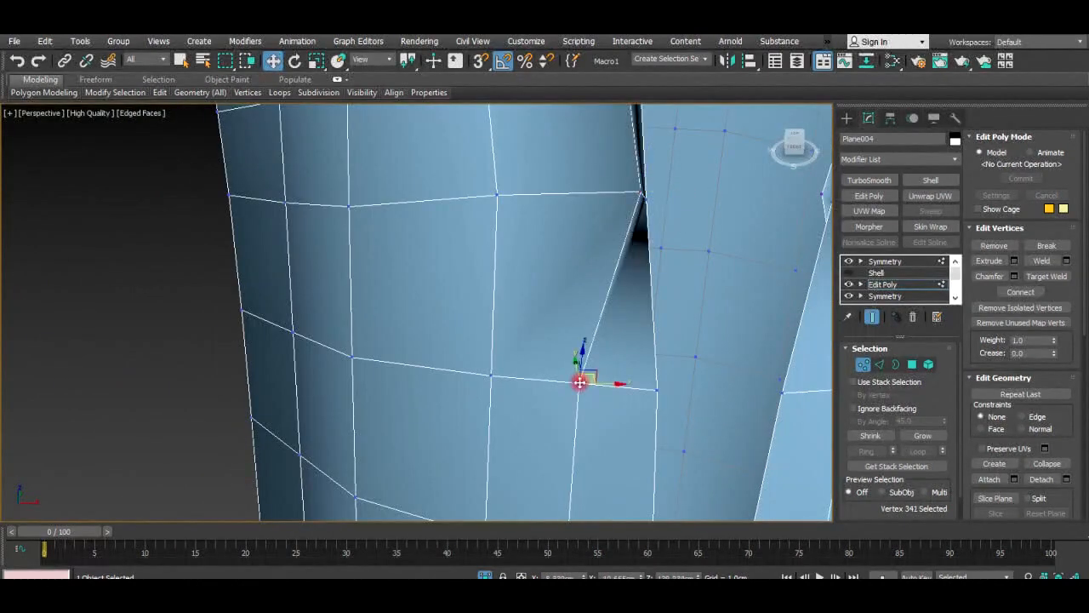
middle_click_drag(585, 376, 600, 384, "alt")
left_click_drag(599, 379, 641, 380)
middle_click_drag(558, 492, 558, 431)
left_click_drag(558, 426, 588, 433)
middle_click_drag(589, 433, 632, 317)
left_click_drag(591, 433, 601, 432)
scroll(599, 431, "down", 4)
middle_click_drag(587, 426, 563, 366, "alt")
Move a vertex on the neckline's front edge slightly outward and down in the front view and select its neighbor.
middle_click_drag(581, 273, 617, 253, "alt")
key("alt+w")
right_click(664, 224)
key("alt+w")
scroll(461, 335, "up", 2)
middle_click_drag(460, 334, 482, 248)
scroll(479, 313, "up", 6)
mouse_move(483, 289)
left_mouse_down()
mouse_move(496, 280)
mouse_move(475, 295)
left_mouse_up()
middle_click_drag(446, 117, 465, 222)
left_click(461, 214)
key("alt+w")
right_click(637, 331)
key("alt+w")
Adjust the next edge vertices down the front opening in the front view to smooth the neckline's outline.
middle_click_drag(625, 333, 556, 233, "alt")
scroll(537, 253, "up", 4)
key("alt+w")
right_click(649, 219)
key("alt+w")
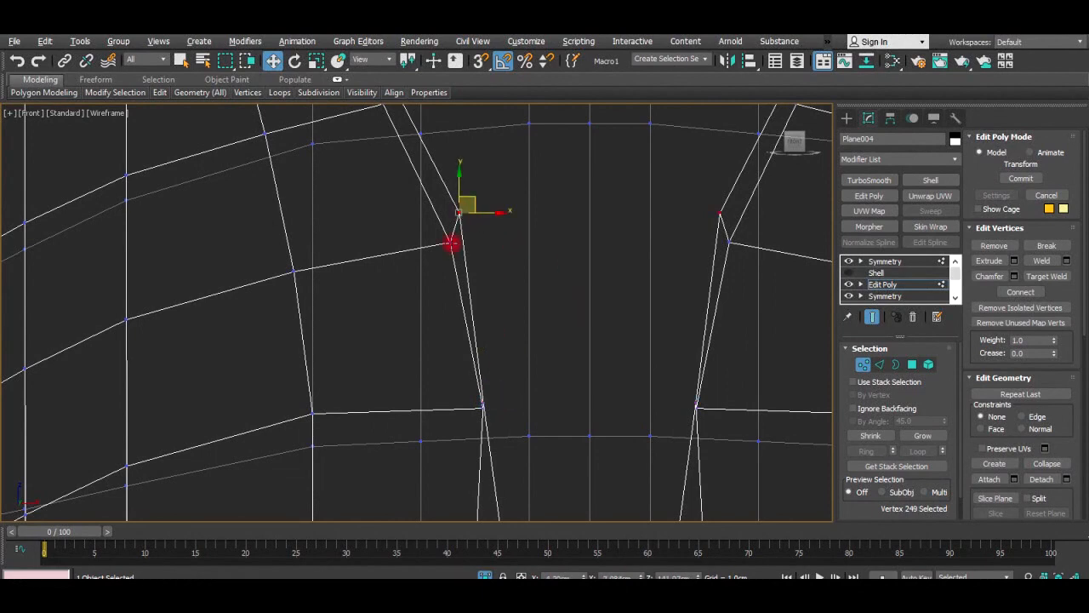
key("alt+w")
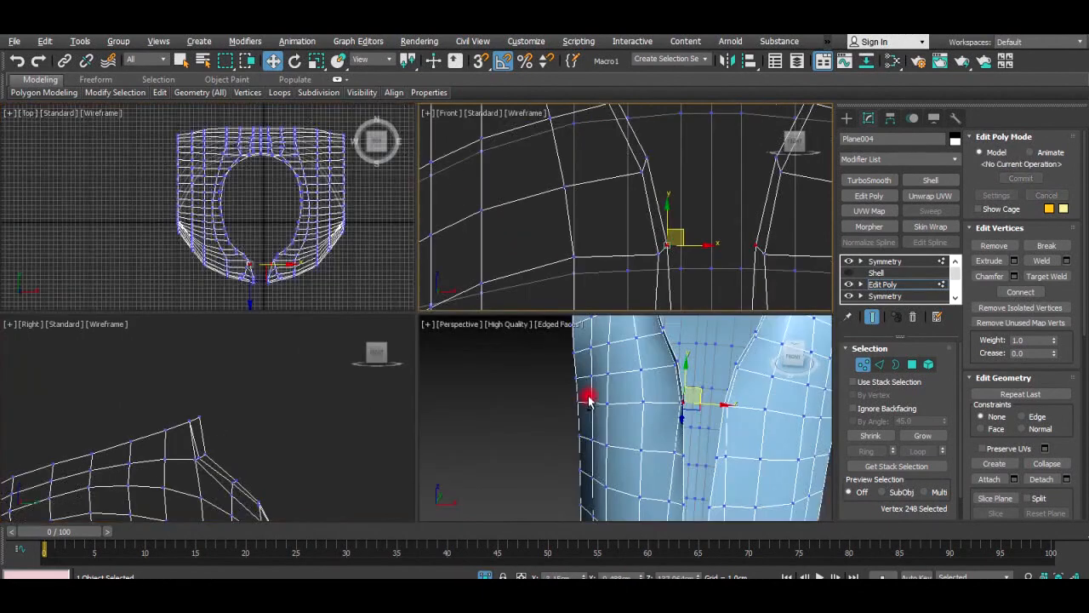
right_click(587, 392)
key("alt+w")
middle_click_drag(590, 360, 606, 366, "alt")
middle_click_drag(598, 364, 615, 364, "alt")
Show the Shell modifier again and check the neckline's thickness around the front opening.
left_click(849, 274)
middle_click_drag(562, 271, 539, 253, "alt")
scroll(545, 253, "down", 5)
scroll(542, 250, "up", 5)
scroll(537, 332, "down", 2)
middle_click_drag(533, 336, 522, 260, "alt")
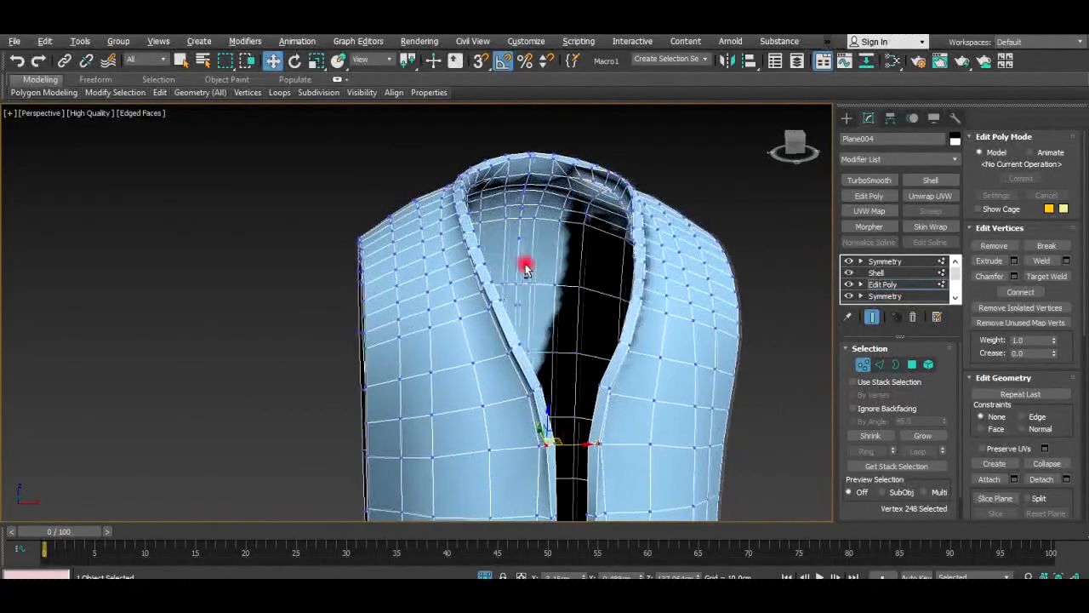
Move the inner border vertices along the lower neckline outward from the opening to widen the border strip.
scroll(529, 395, "up", 3)
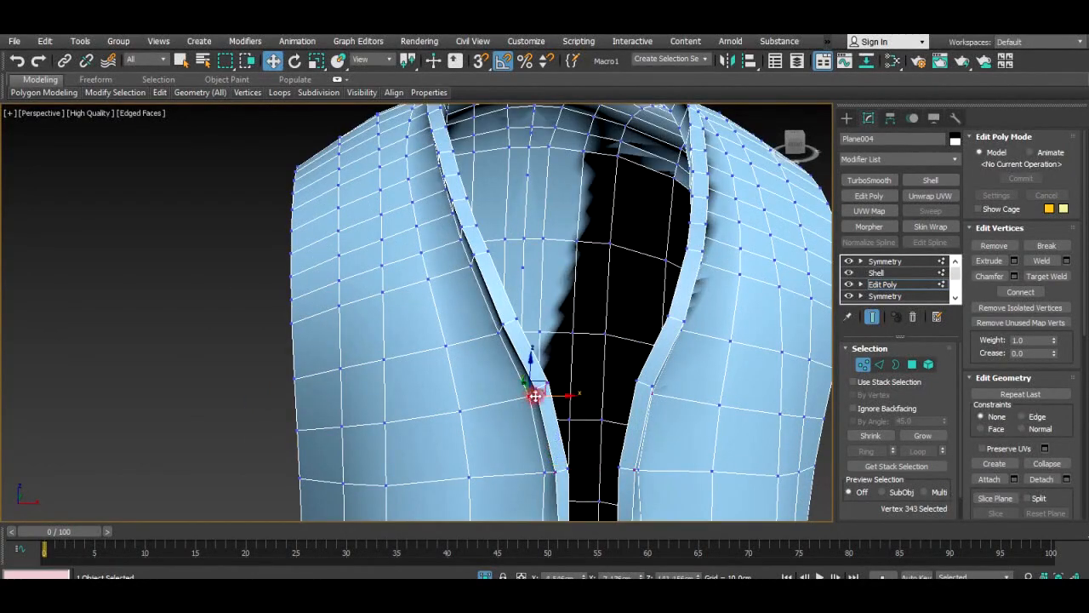
scroll(534, 395, "up", 4)
left_click_drag(537, 389, 522, 391)
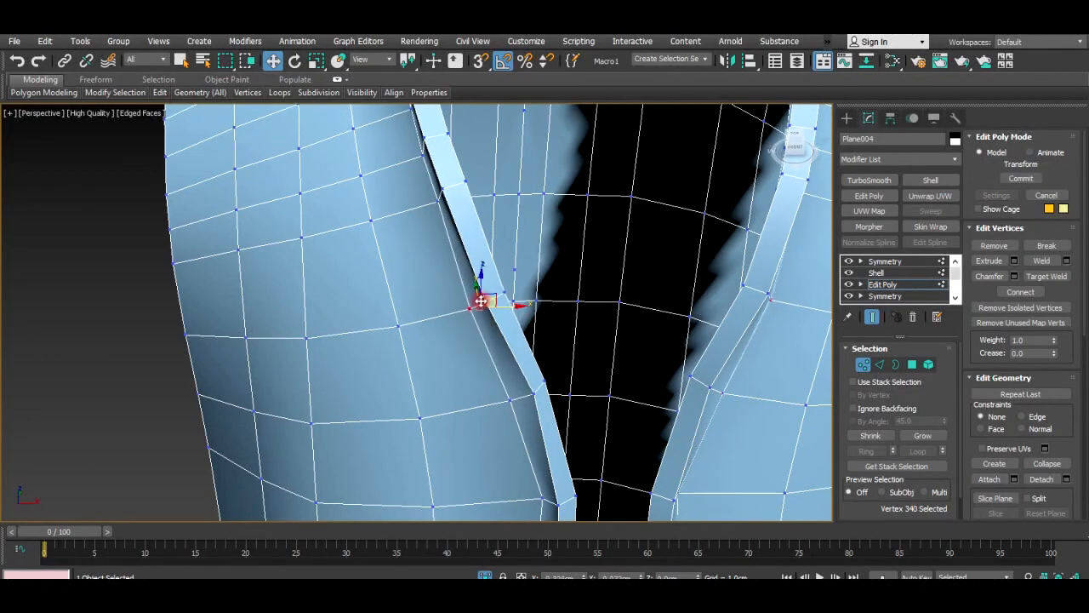
middle_click_drag(481, 303, 564, 389, "alt")
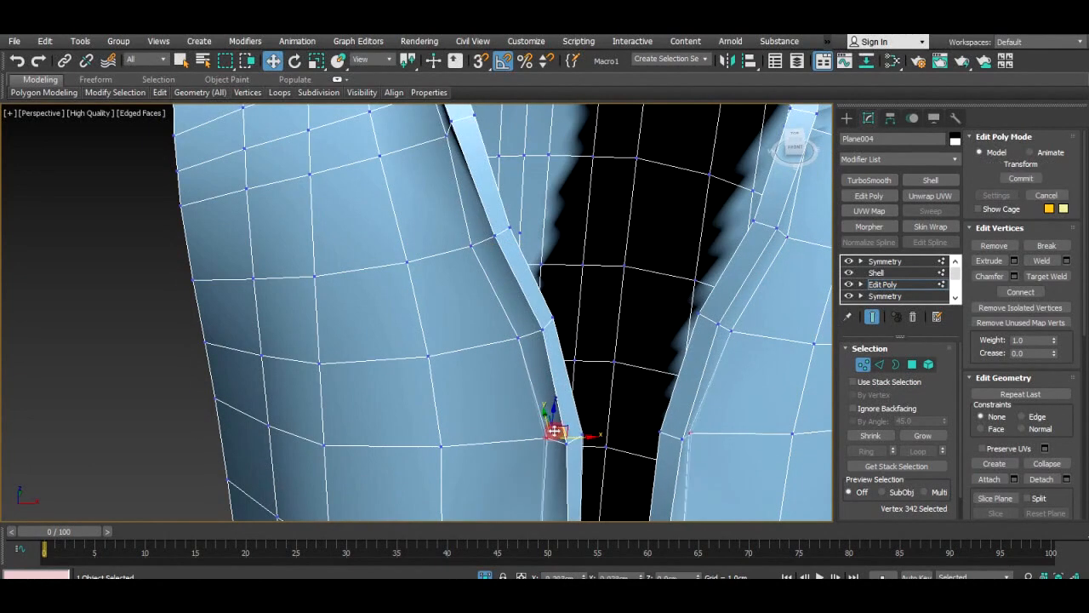
left_click_drag(557, 431, 546, 435)
middle_click_drag(545, 434, 477, 238, "alt")
left_click_drag(477, 238, 460, 241)
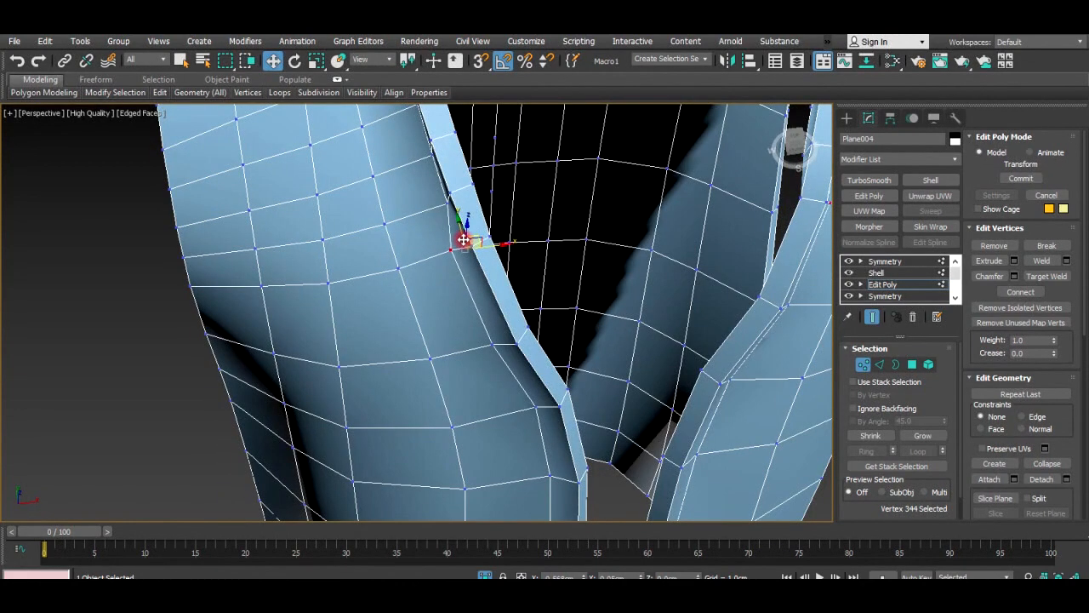
Raise the border vertex midway along the neckline's front edge to even out the strip.
left_click(449, 201)
middle_click_drag(454, 190, 442, 243, "alt")
left_click(445, 240)
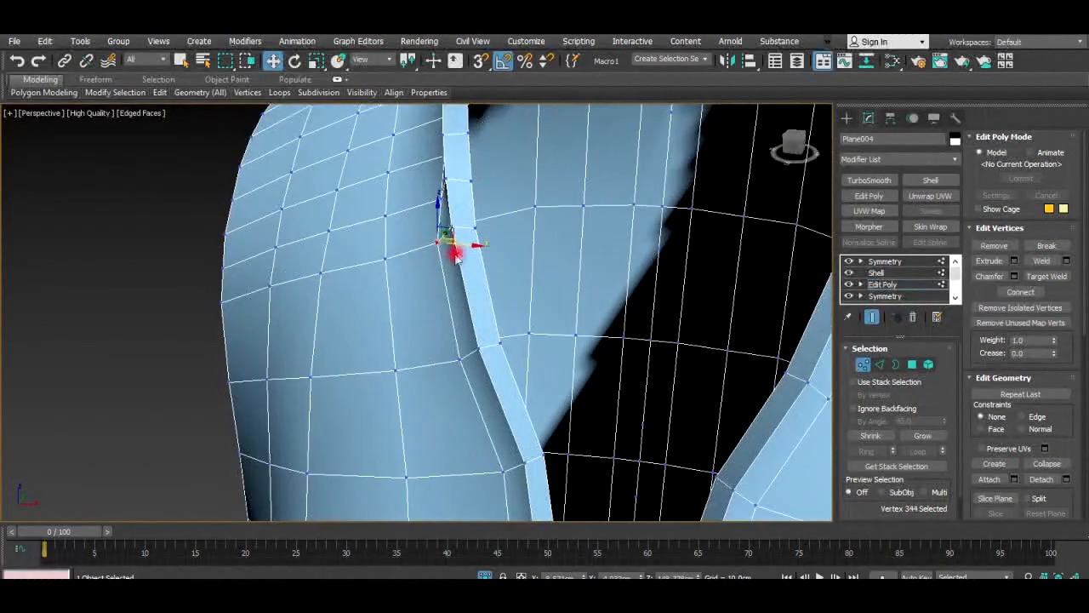
left_click(463, 360)
left_click_drag(462, 360, 462, 335)
Remove the diagonal edge just below the neckline at the back of the shoulder.
middle_click_drag(462, 336, 592, 279, "alt")
key("2")
left_click(591, 280)
left_click(995, 168)
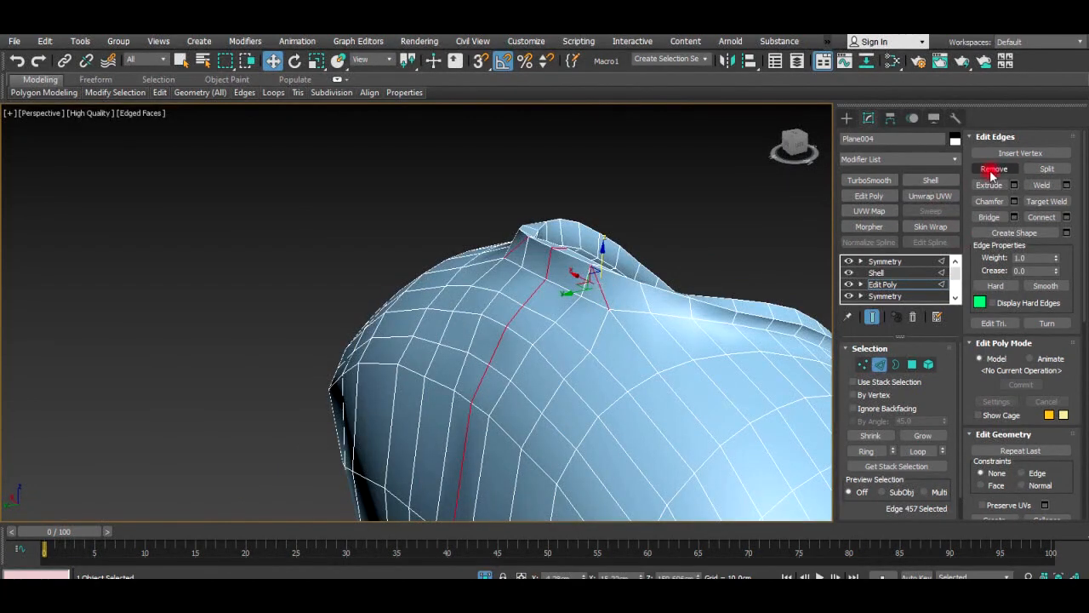
Slide the vertex left below the back neckline away from the collar using the Edge constraint.
key("1")
left_click(609, 309)
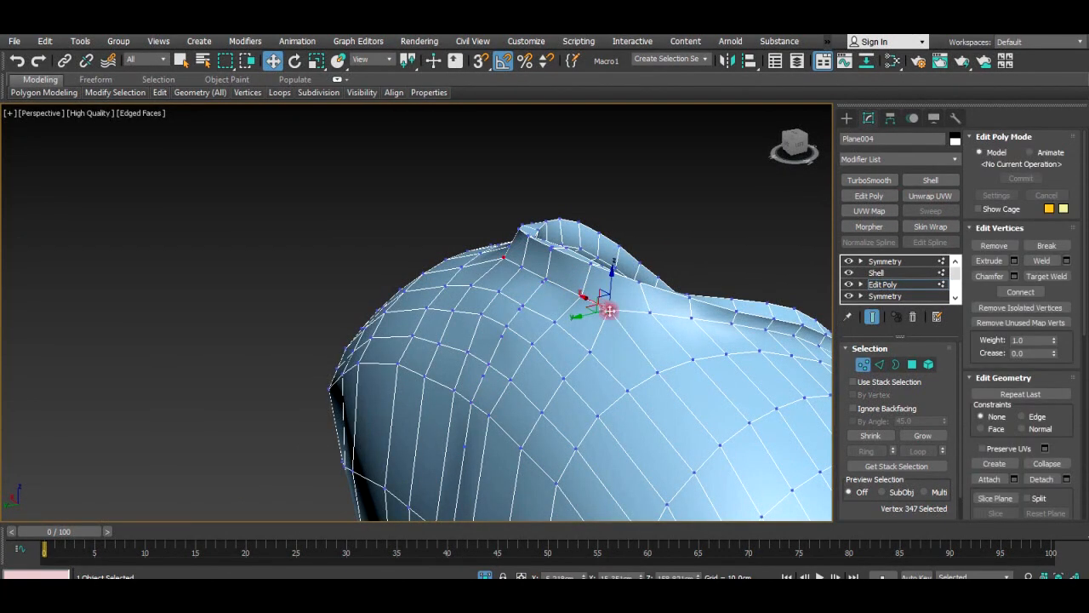
left_click_drag(570, 295, 594, 301)
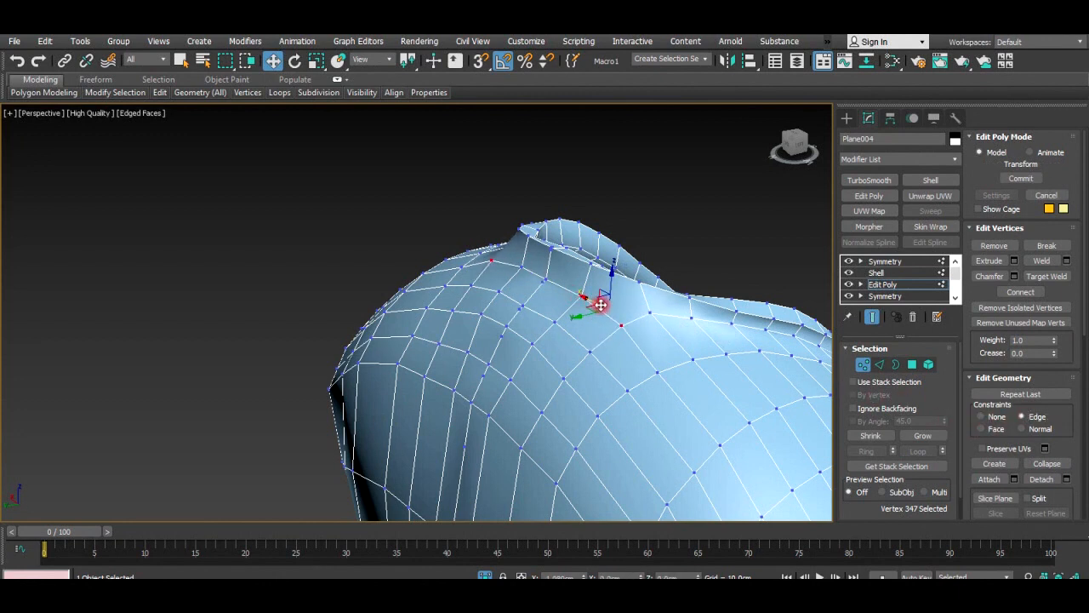
left_click_drag(601, 305, 585, 287)
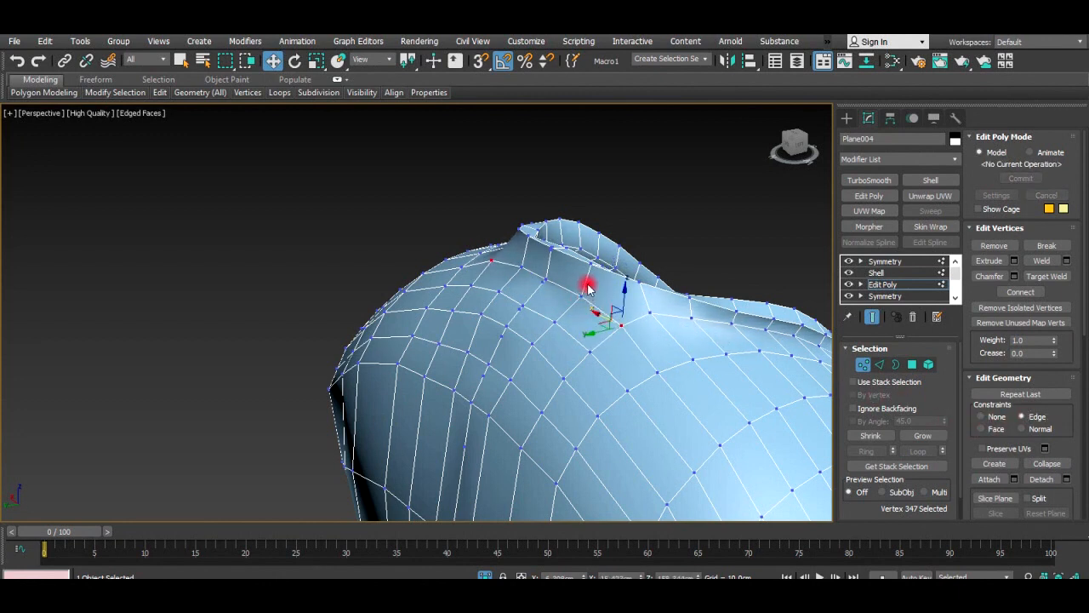
middle_click_drag(588, 288, 380, 259, "alt")
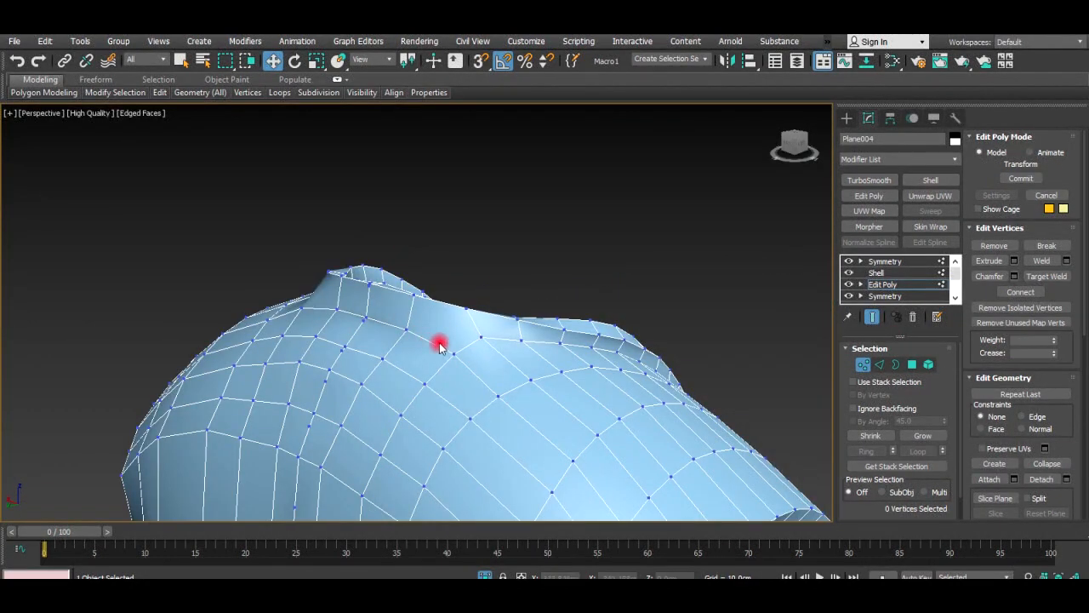
Cut a new edge that extends the shoulder's edge line up to the vertex on the neckline.
key("2")
left_click(426, 334)
left_click(865, 451)
left_click(1050, 221)
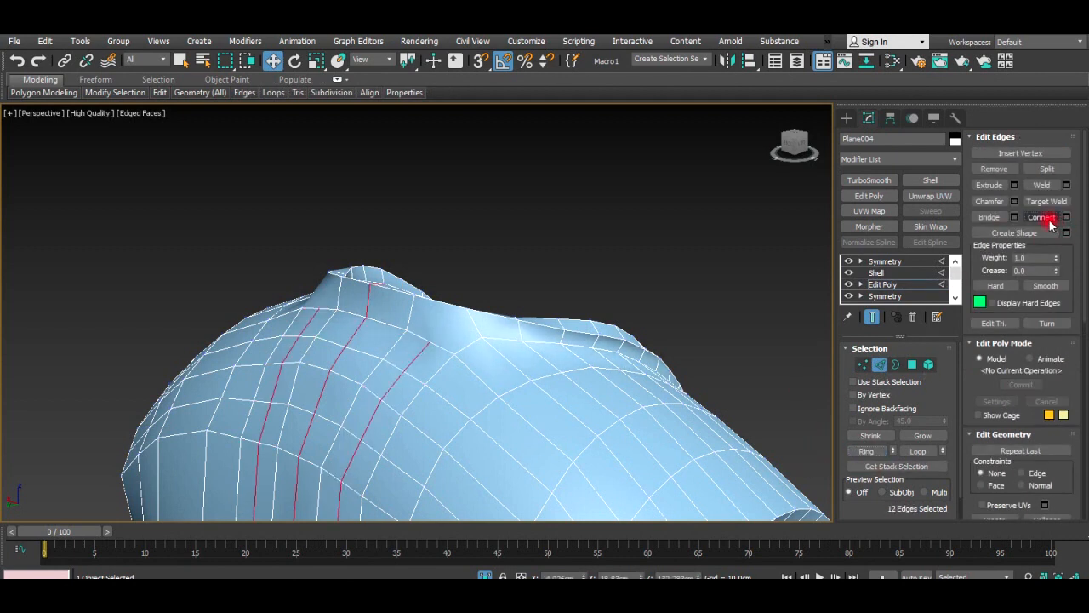
right_click(475, 242)
left_click(449, 123)
left_click(464, 310)
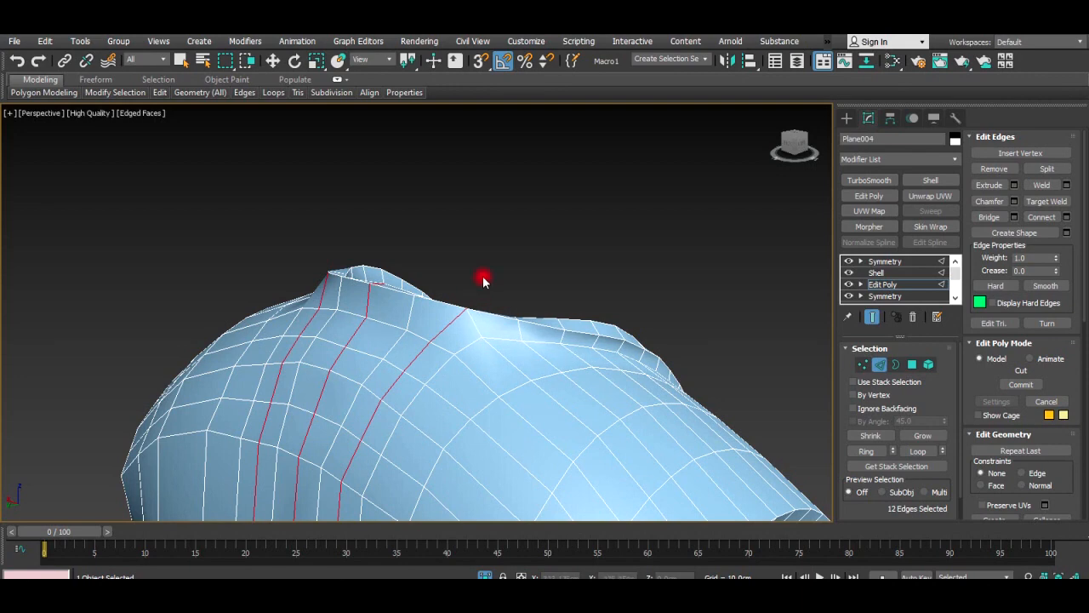
right_click(483, 280)
Cut a new edge line across the upper back just below the neckline, from the shoulder-side vertex past the center.
middle_click_drag(488, 348, 596, 365, "alt")
key("1")
left_click(328, 328)
right_click(336, 313)
left_click(327, 194)
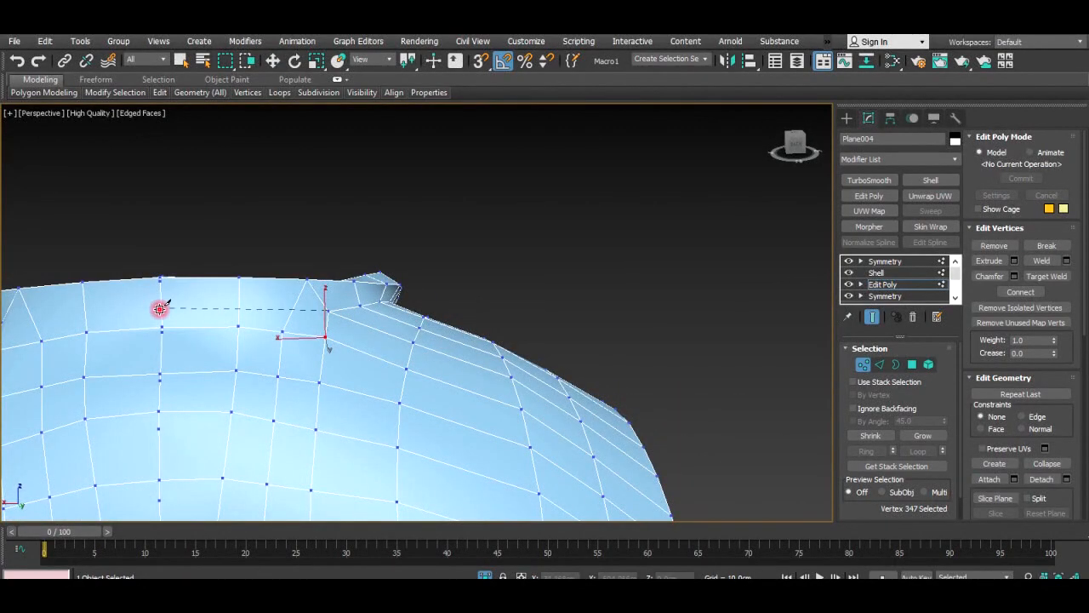
left_click(94, 311)
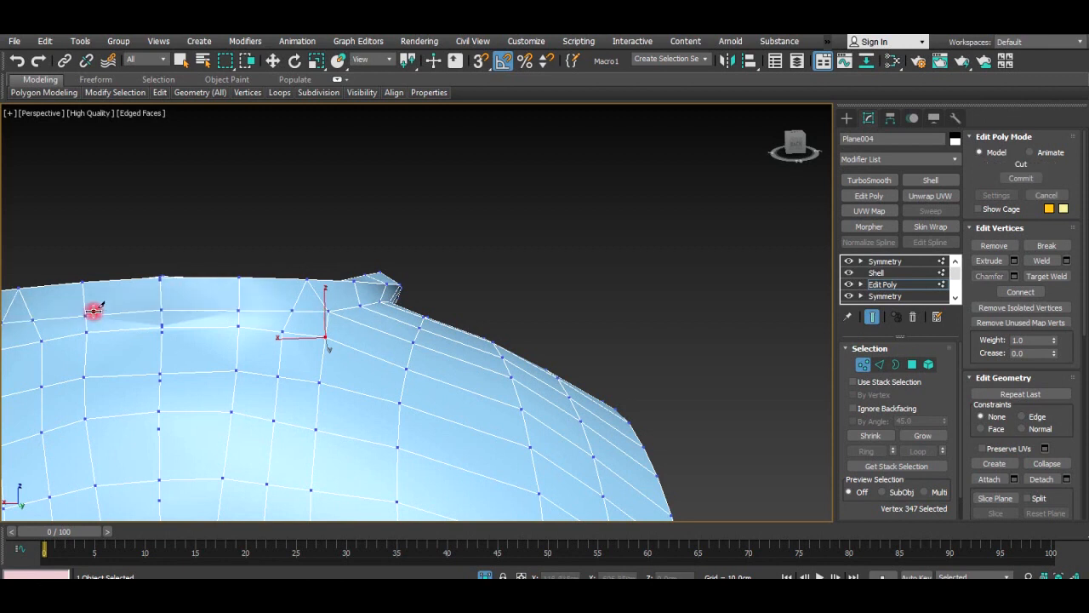
key("w")
Select the top Symmetry modifier, try a small move on the vest, and undo it.
middle_click_drag(340, 330, 279, 339, "alt")
left_click(885, 262)
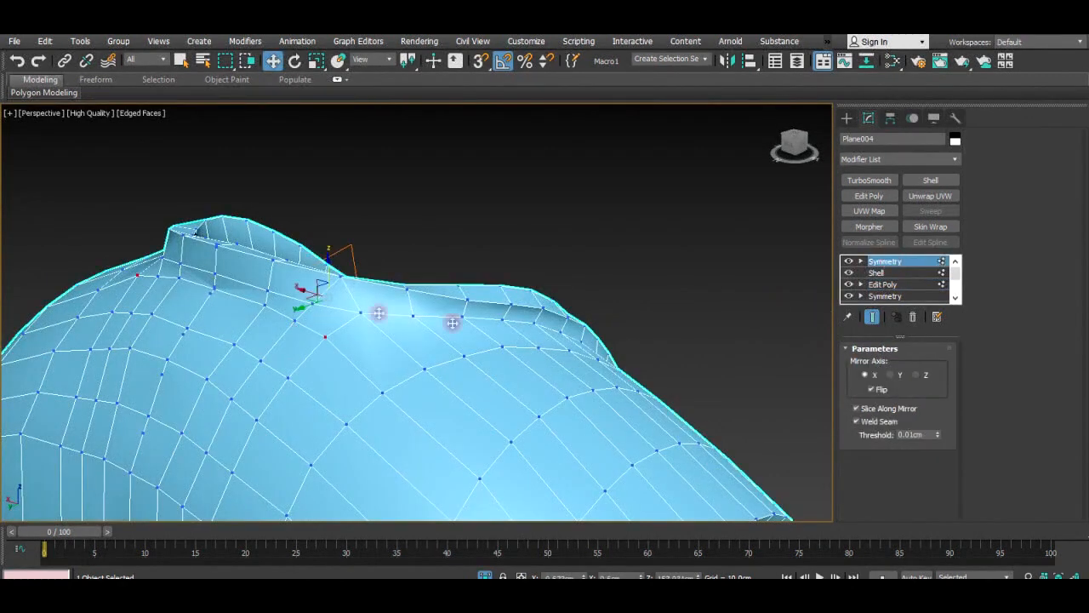
mouse_move(310, 291)
left_mouse_down()
mouse_move(342, 300)
mouse_move(283, 281)
mouse_move(308, 292)
left_mouse_up()
key("ctrl+z")
left_click(911, 262)
Hide Symmetry and scale the upper back's center-line vertices horizontally into a straight vertical line in the front view.
key("f")
scroll(600, 292, "down", 6)
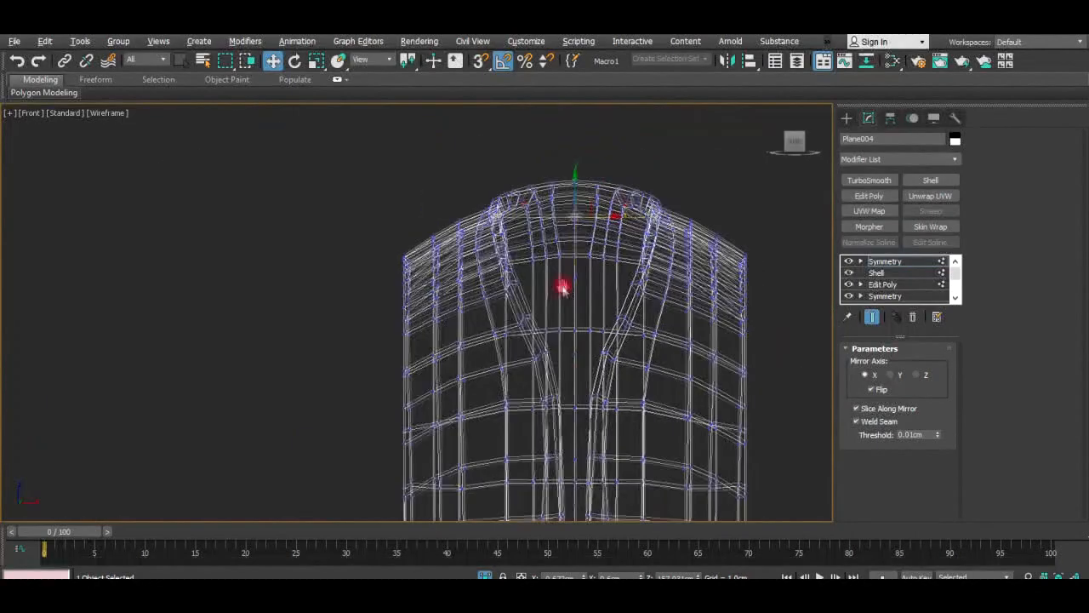
scroll(579, 201, "up", 6)
left_click(849, 261)
key("1")
key("1")
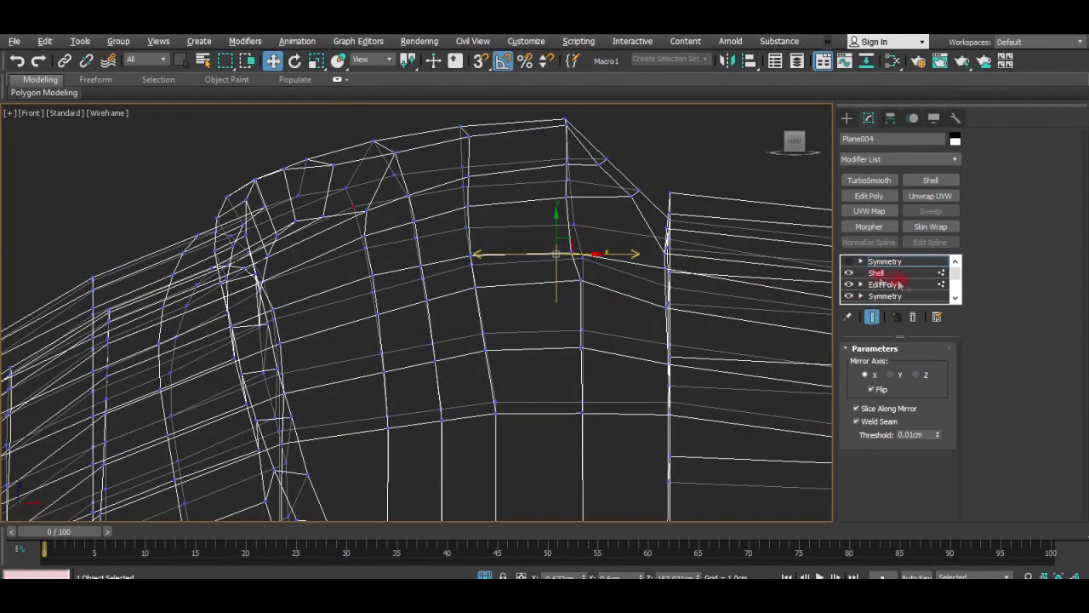
left_click_drag(558, 126, 608, 305)
key("r")
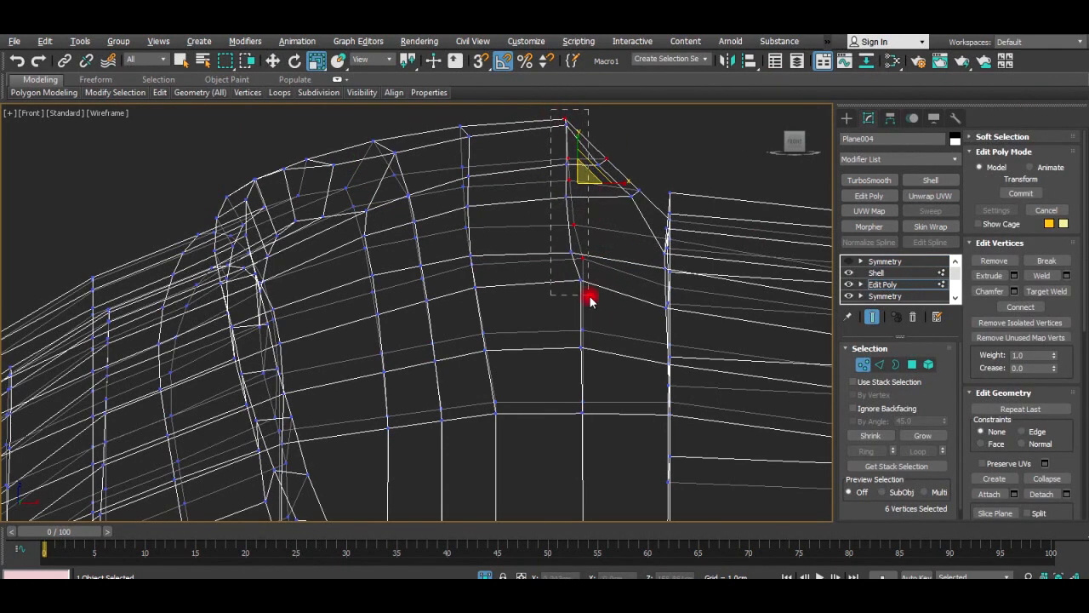
left_click_drag(612, 189, 289, 51)
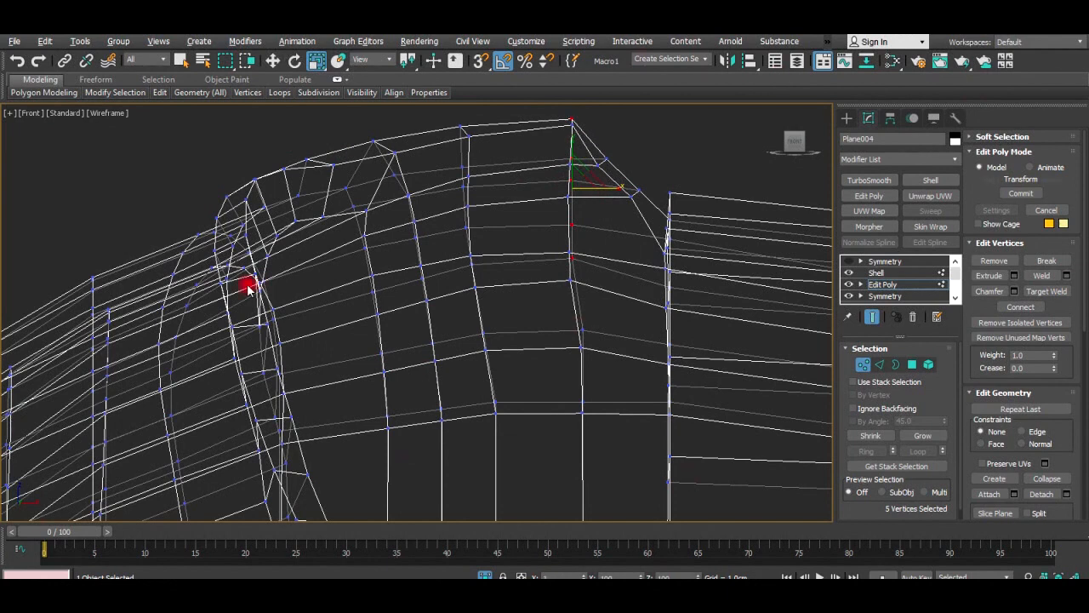
Show Symmetry again and set its seam weld threshold to 0.001 cm.
left_click(849, 261)
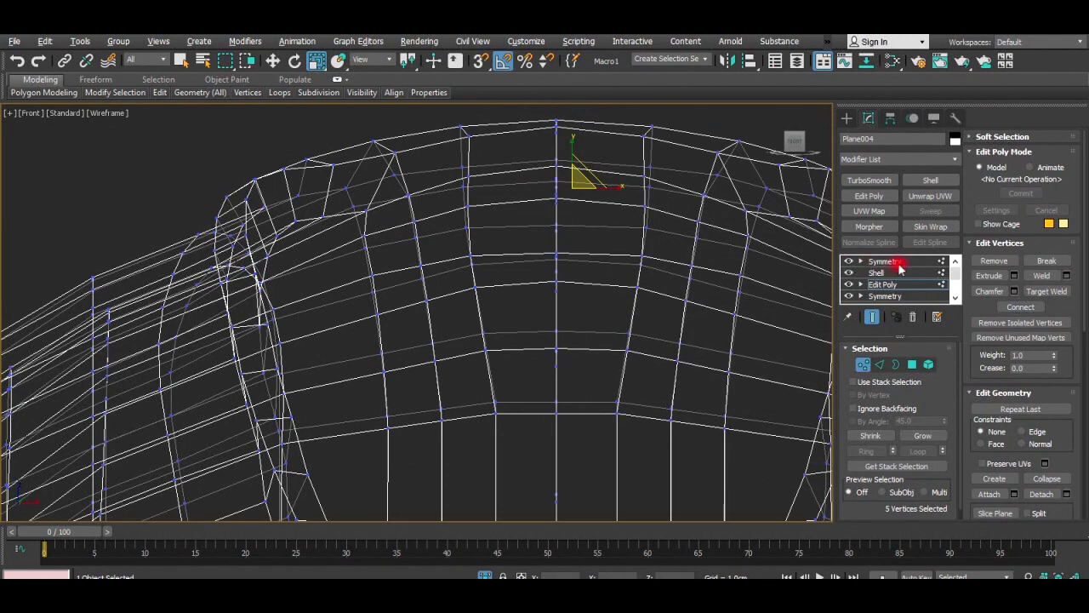
left_click(885, 261)
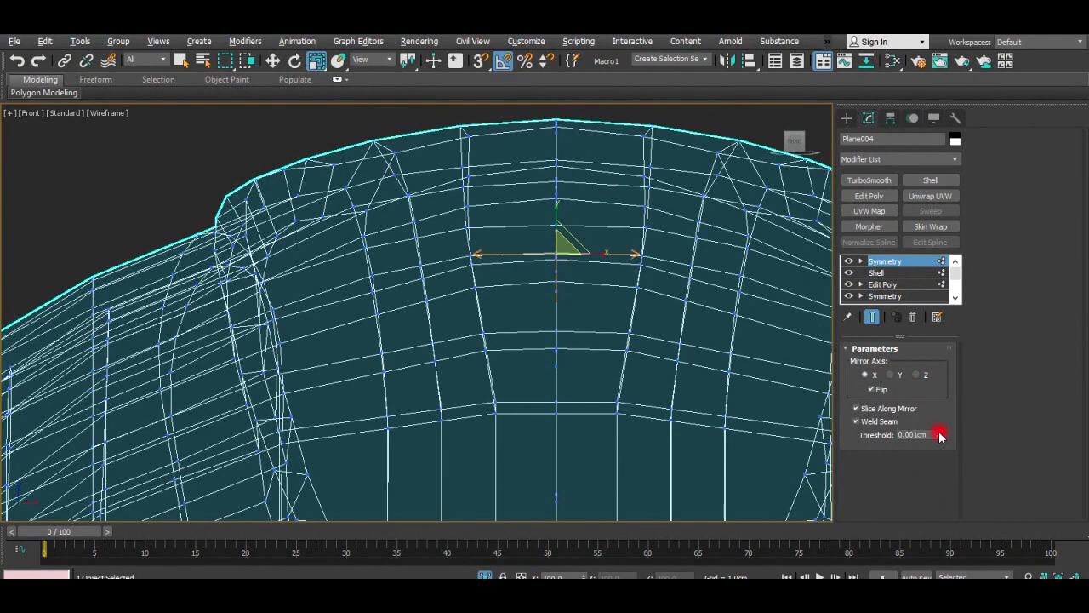
Hide Symmetry and slide the stray vertex beyond the upper back's center line down its edge to the neighboring vertex.
left_click(883, 285)
key("alt+w")
right_click(637, 326)
key("alt+w")
mouse_move(649, 274)
middle_mouse_down("alt")
mouse_move(642, 323)
mouse_move(634, 260)
middle_mouse_up("alt")
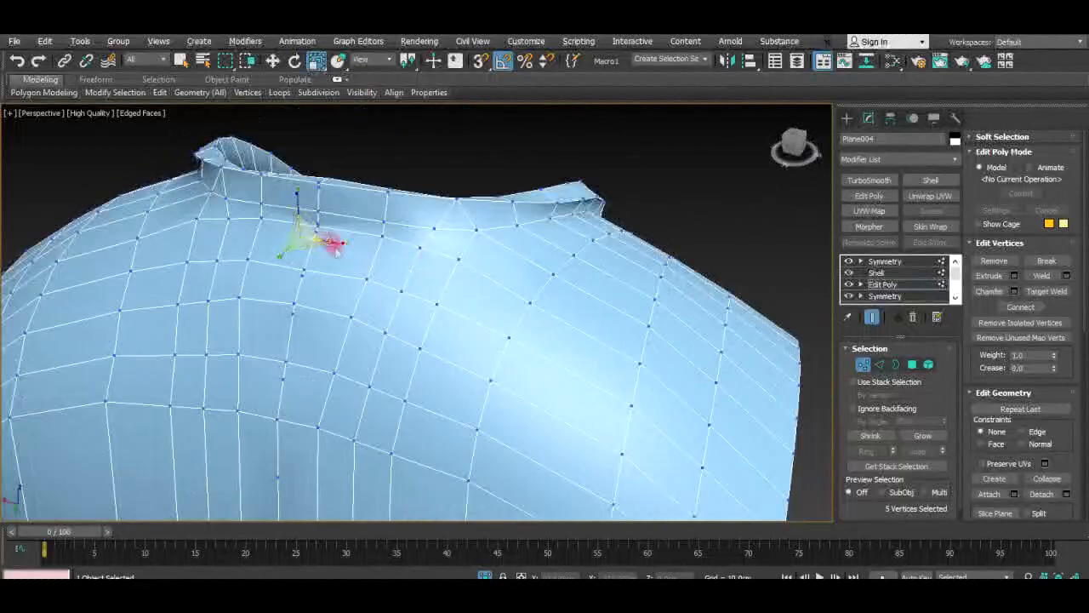
scroll(330, 242, "up", 5)
scroll(308, 226, "down", 4)
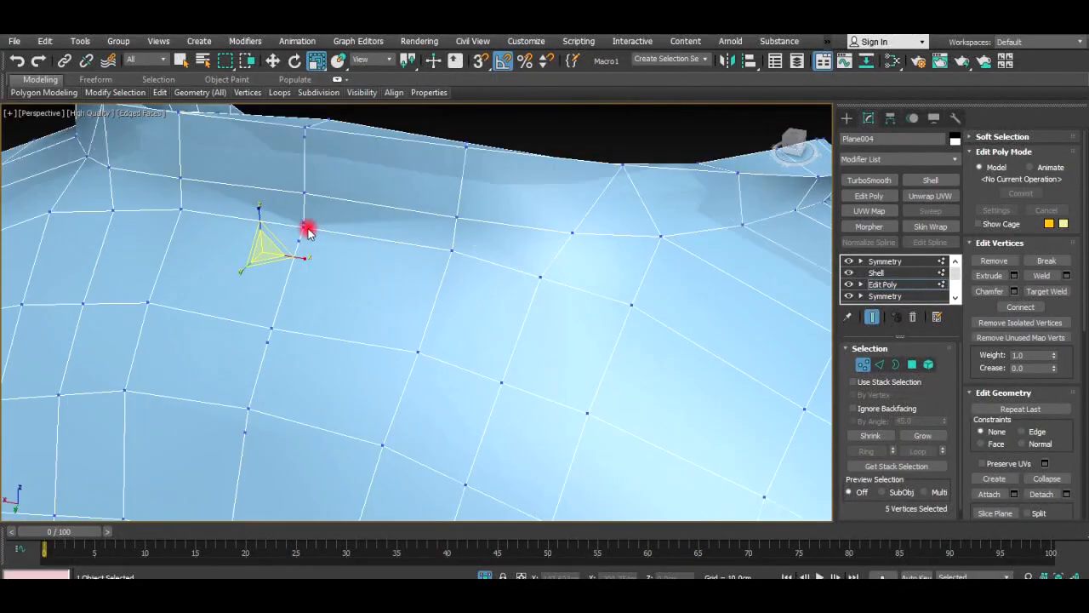
scroll(305, 230, "up", 4)
left_click(874, 285)
left_click(850, 263)
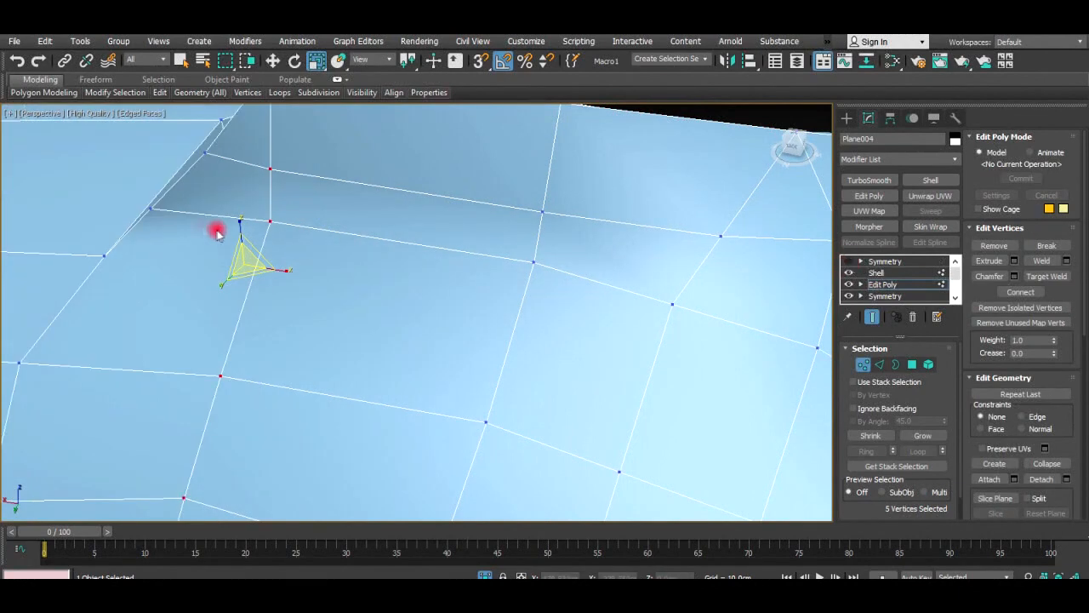
left_click(153, 207)
key("w")
left_click_drag(144, 203, 112, 243)
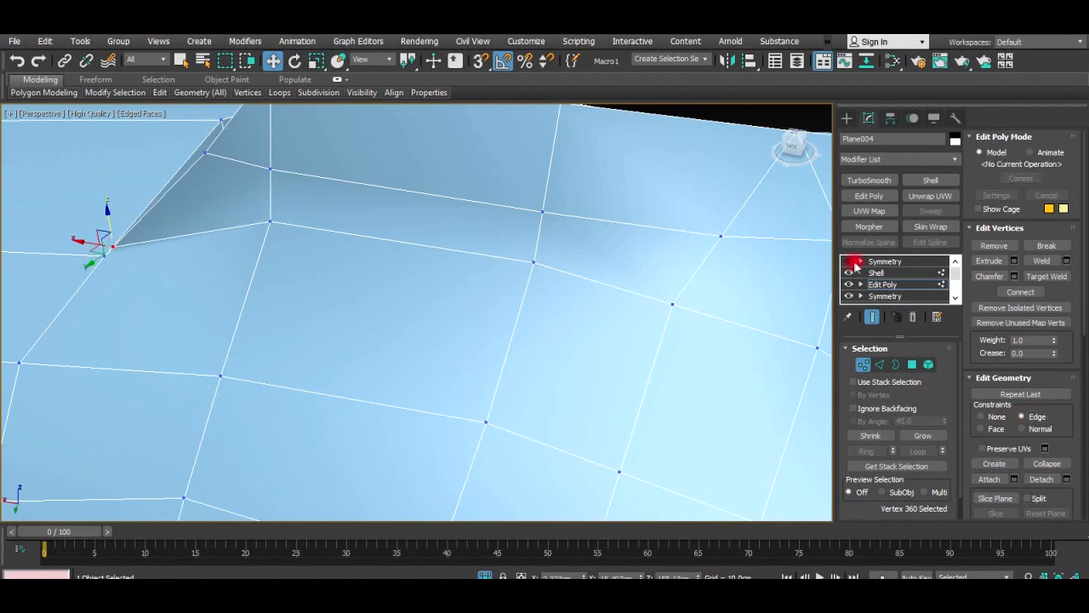
Slide the collar's two base vertices beside the symmetry seam along their edges, restoring Symmetry's visibility between the moves.
left_click(269, 220)
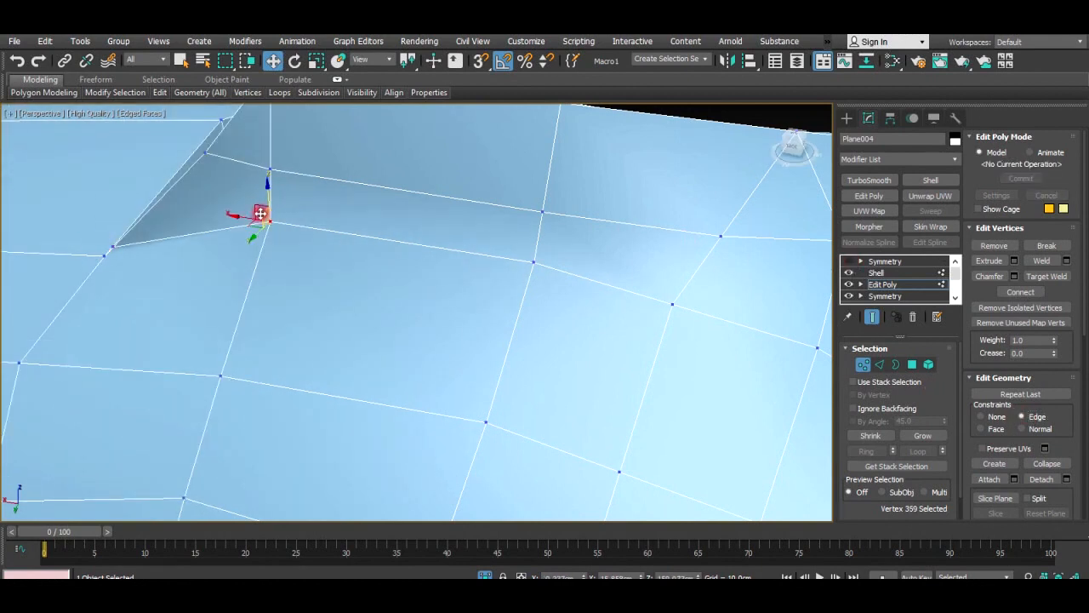
left_click_drag(261, 213, 244, 245)
left_click(848, 262)
left_click(533, 263)
middle_click_drag(536, 260, 499, 240, "alt")
left_click_drag(520, 251, 491, 264)
scroll(662, 247, "down", 5)
middle_click_drag(663, 247, 382, 250, "alt")
Hide Shell, set the edge constraint to None, and lower the neckline vertex at the front of the shoulder in the right view.
left_click(639, 273)
key("alt+w")
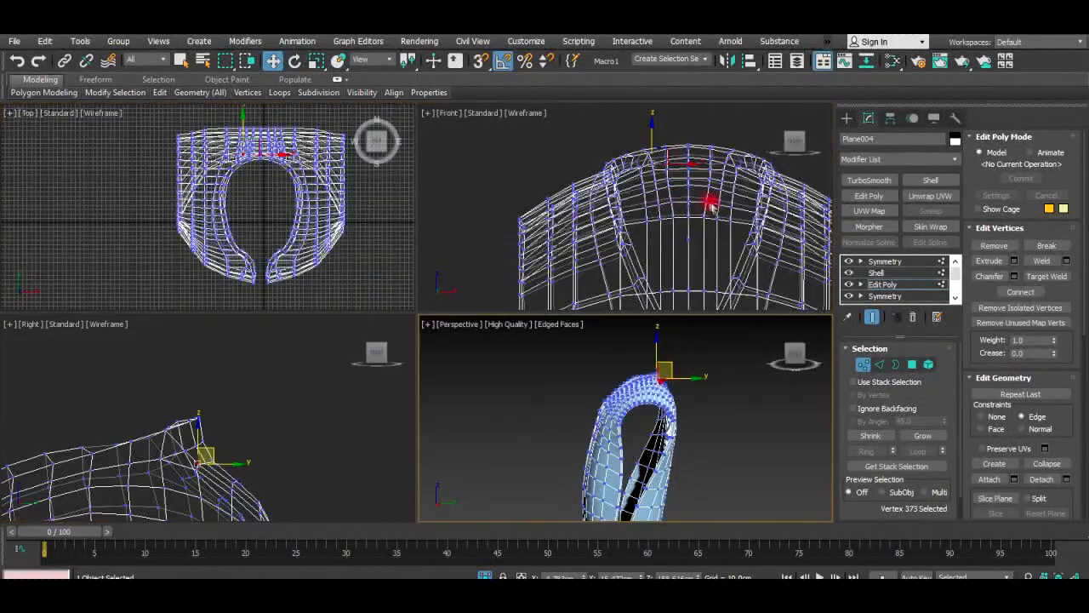
middle_click(137, 383)
key("alt+w")
scroll(233, 401, "down", 4)
middle_click_drag(213, 401, 507, 262)
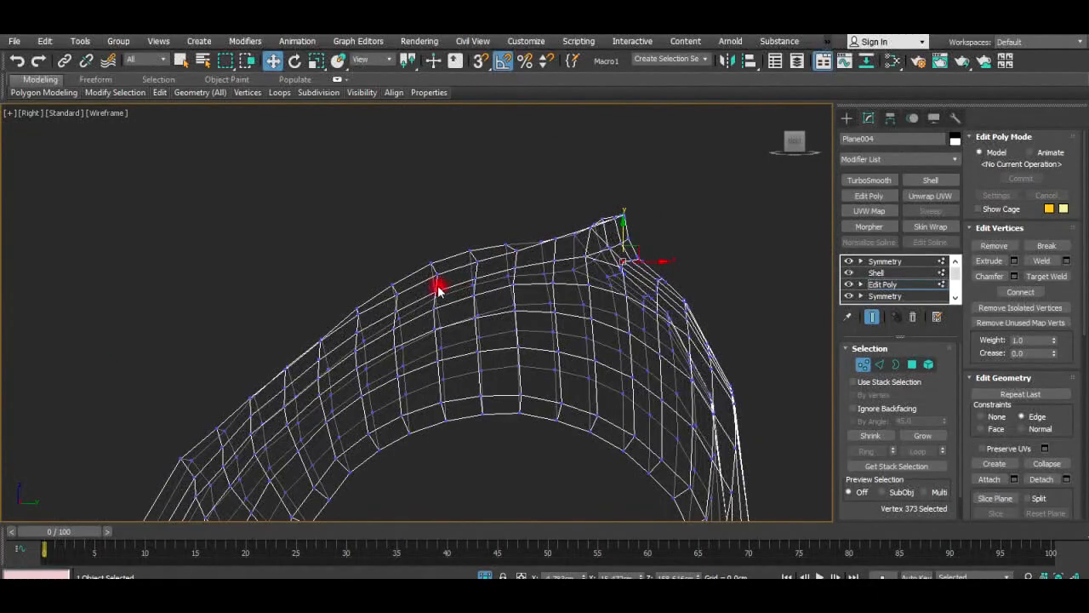
middle_click_drag(418, 311, 533, 235)
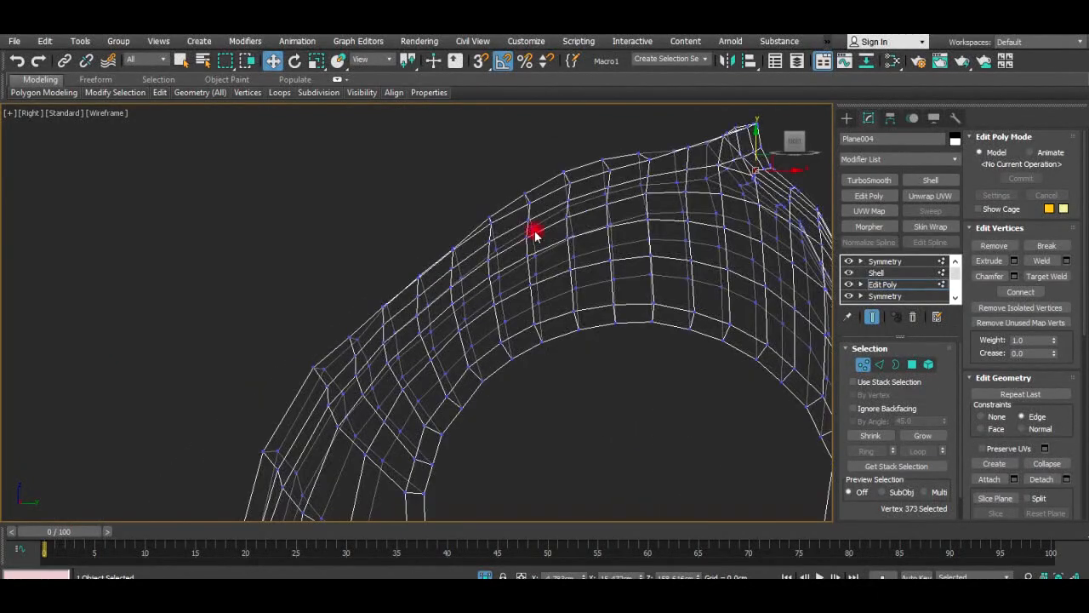
left_click(849, 274)
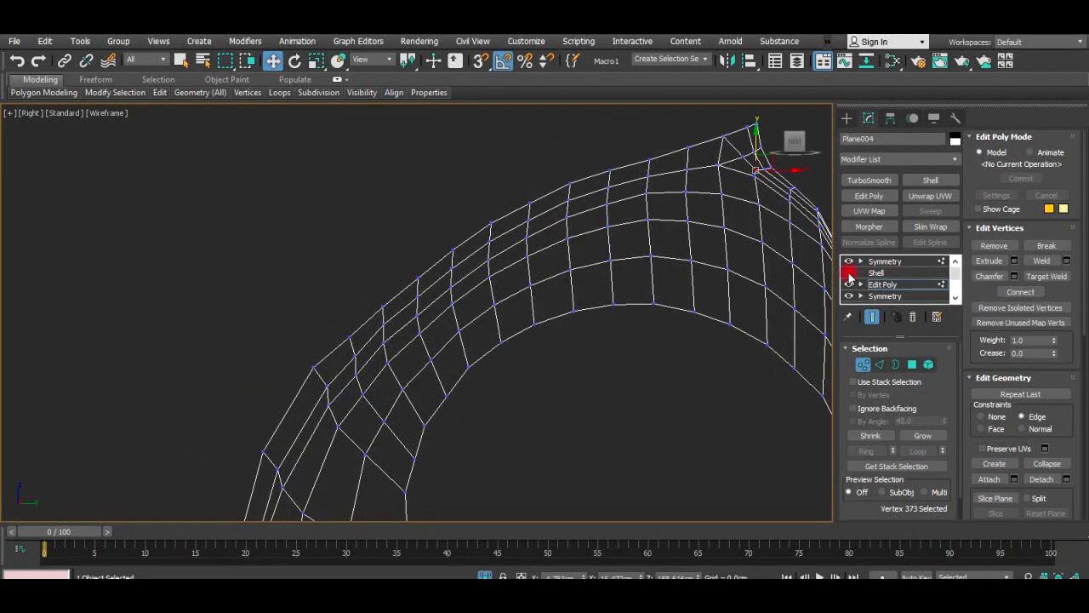
middle_click_drag(314, 354, 435, 256)
key("1")
key("1")
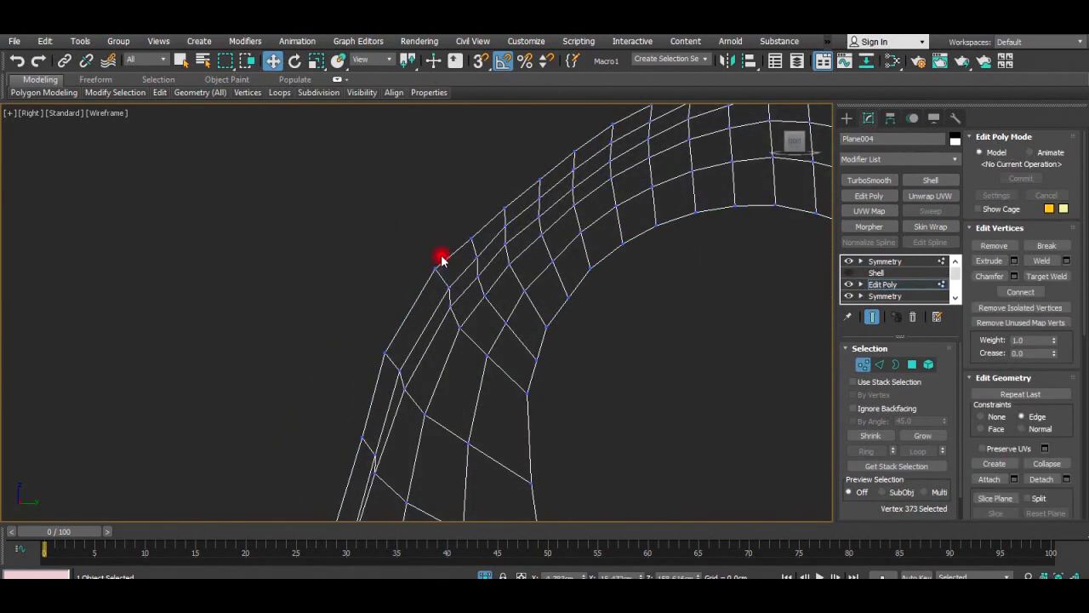
left_click(446, 254)
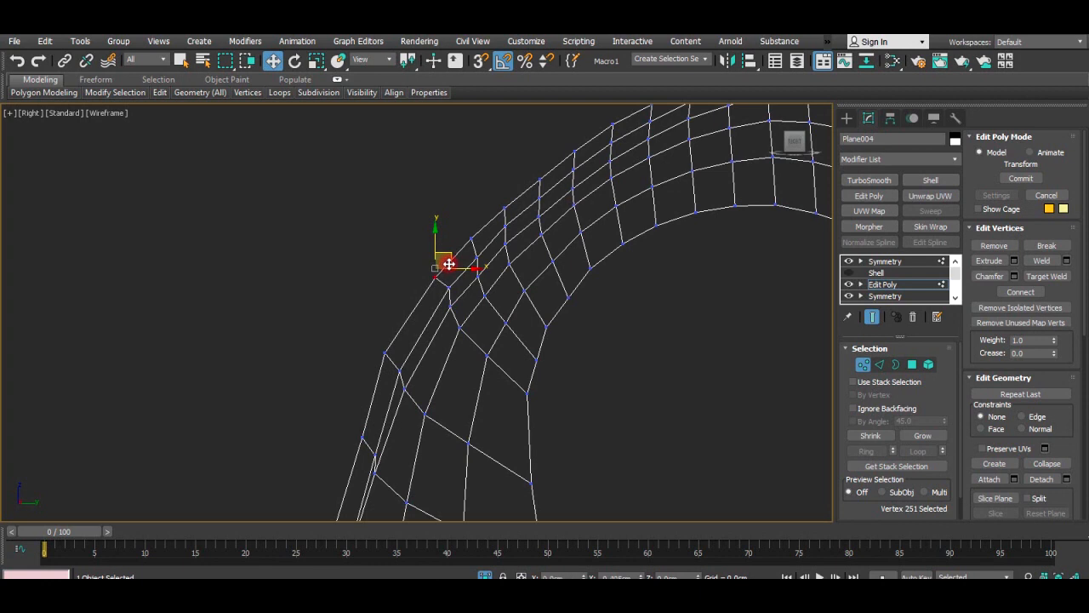
left_click_drag(449, 264, 449, 273)
Reposition the neckline's top-edge vertices from the back collar to the shoulder into a smoother side profile, and show Shell again.
middle_click_drag(397, 343, 467, 337, "alt")
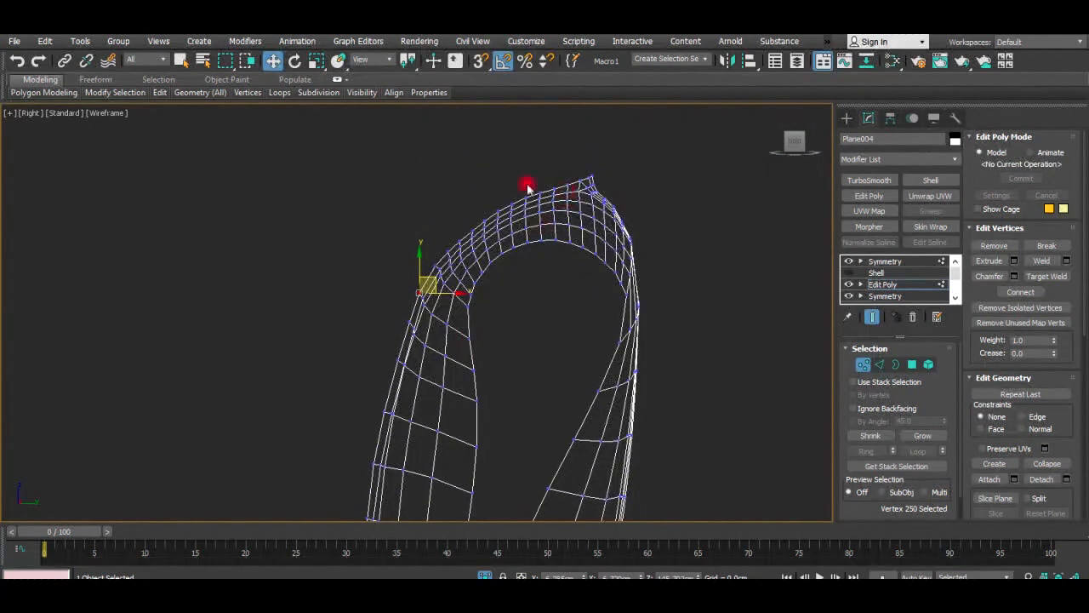
middle_click_drag(532, 174, 621, 191, "alt")
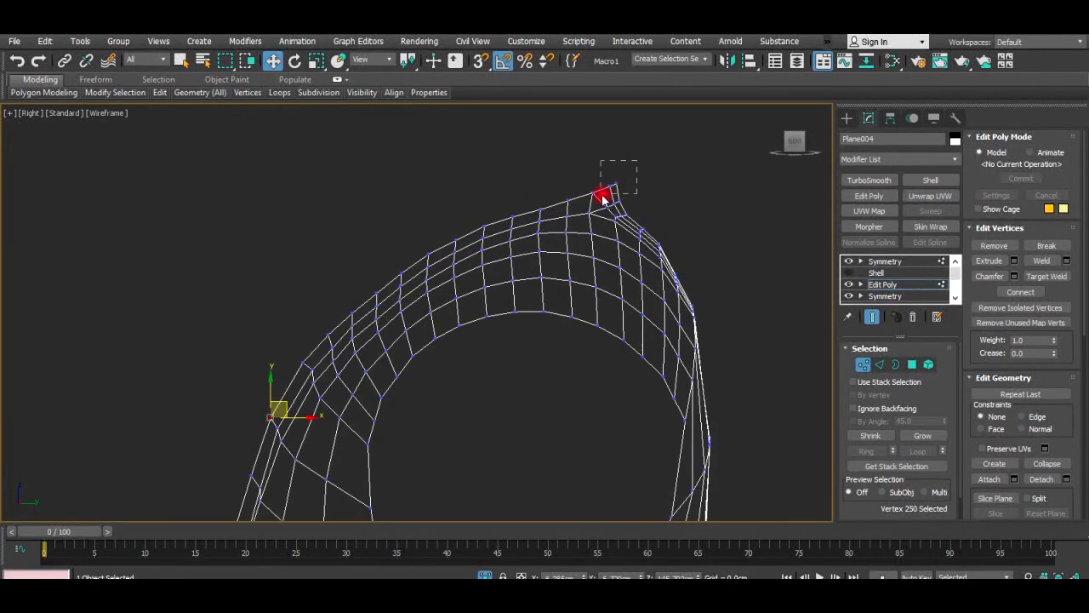
scroll(612, 188, "up", 3)
left_click_drag(603, 197, 547, 173)
left_click_drag(520, 197, 506, 225)
left_click_drag(512, 199, 473, 203)
left_click_drag(444, 225, 393, 238)
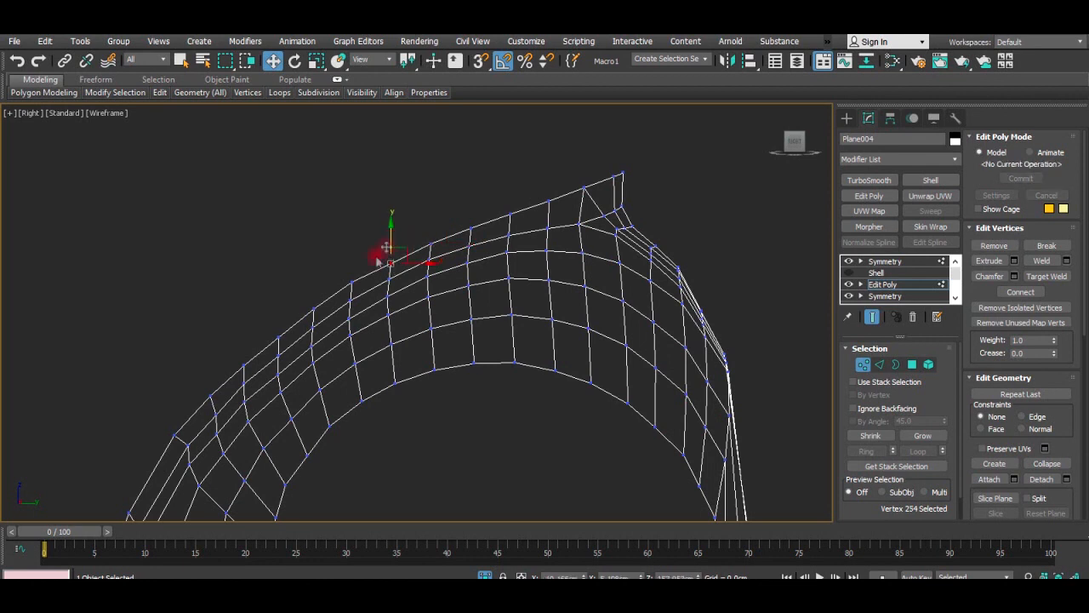
left_click(849, 272)
Shift the border strip's base vertices around the collar corner in the top view to even out the strip.
scroll(614, 181, "up", 3)
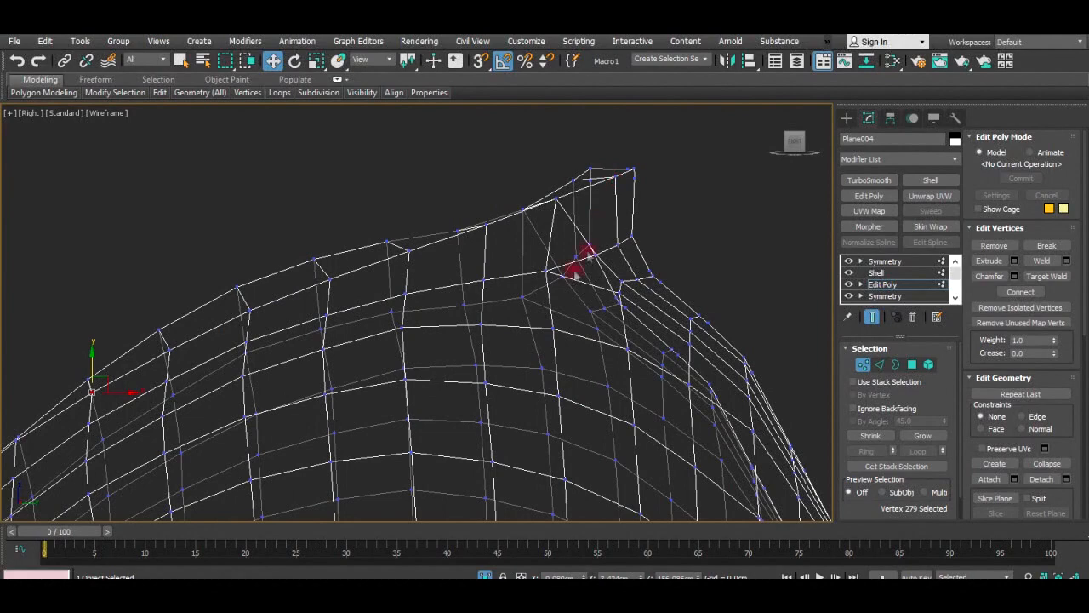
left_click(484, 281, "ctrl")
key("alt+w")
scroll(231, 172, "up", 8)
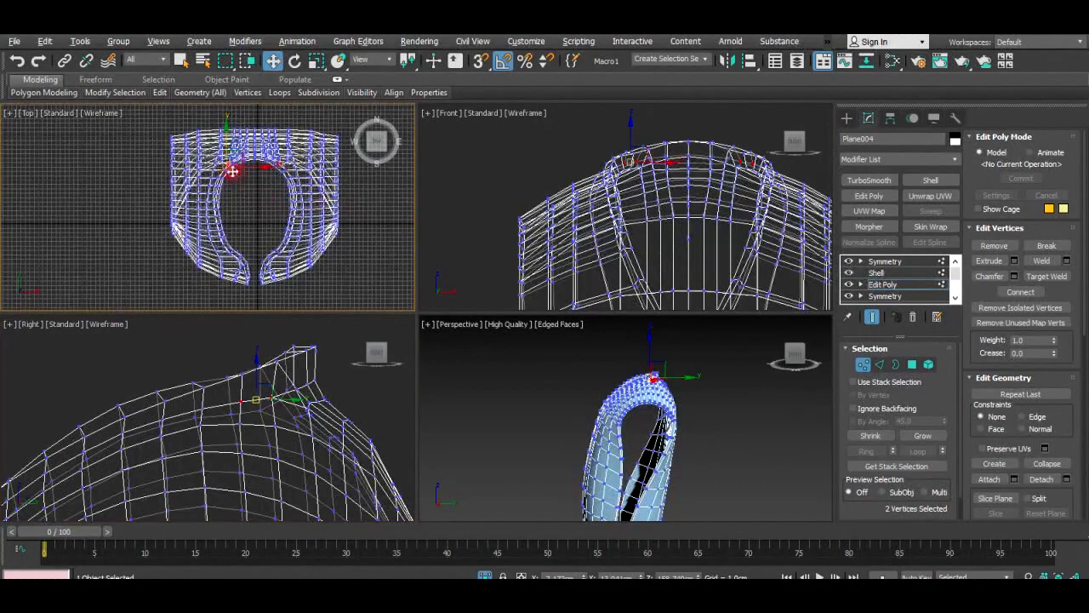
middle_click_drag(302, 364, 316, 366)
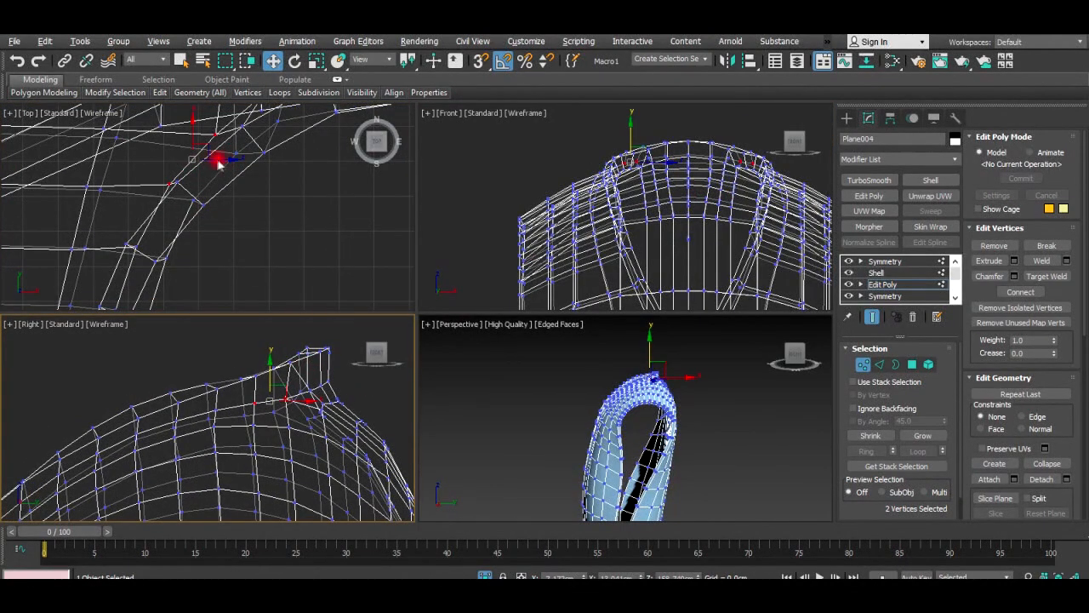
left_click_drag(218, 168, 257, 114)
left_click(218, 135)
left_click(168, 183)
left_click(170, 184)
mouse_move(183, 174)
left_mouse_down()
mouse_move(190, 161)
mouse_move(192, 172)
left_mouse_up()
middle_click_drag(188, 221, 208, 190)
left_click(160, 216)
left_click_drag(172, 200, 163, 199)
Move the border strip's base vertices along the shoulder outward from the neck opening in the top view.
middle_click_drag(153, 225, 184, 206)
left_click(168, 258)
left_click_drag(181, 247, 165, 245)
middle_click_drag(179, 271, 222, 221)
left_click(200, 271)
left_click_drag(214, 262, 199, 260)
middle_click_drag(201, 271, 247, 177)
left_click(240, 244)
left_click_drag(253, 232, 240, 230)
middle_click_drag(277, 263, 286, 197)
left_click(250, 239)
left_click_drag(265, 229, 256, 228)
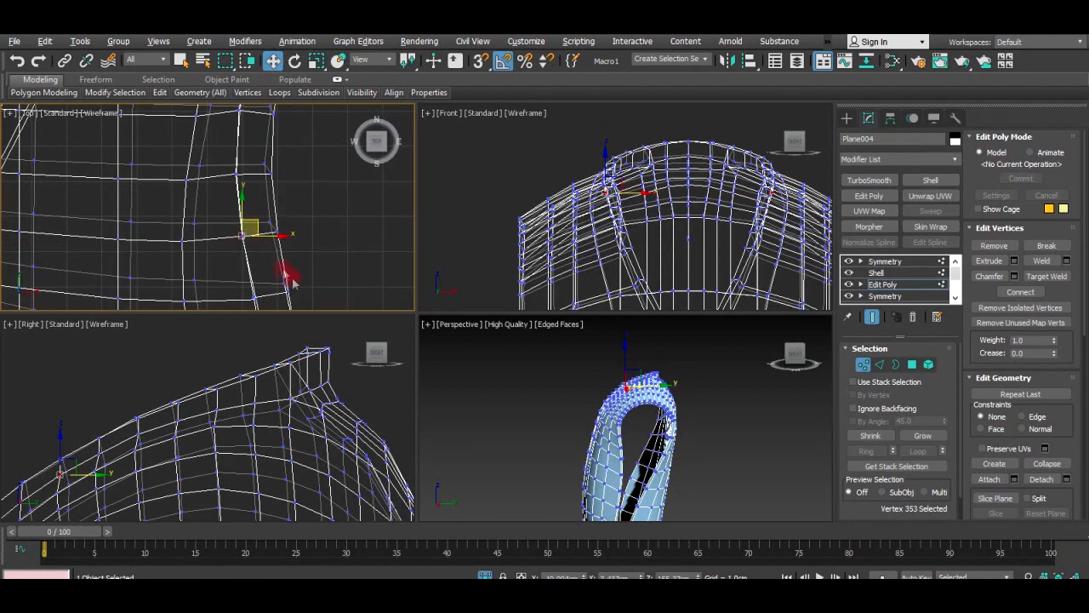
Move the remaining border-strip base vertices toward the vest's front outward, keeping an even strip width in the top view.
middle_click_drag(287, 277, 293, 229)
left_click(262, 253)
scroll(262, 254, "up", 3)
left_click_drag(274, 250, 272, 241)
middle_click_drag(276, 265, 279, 158)
left_click(287, 253)
left_click_drag(300, 242, 288, 241)
scroll(291, 240, "down", 2)
middle_click_drag(308, 259, 311, 171)
left_click(306, 238)
left_click_drag(323, 225, 320, 228)
Adjust the border strip's base vertices along the back collar in the top view to even out the curve.
scroll(292, 238, "down", 4)
middle_click_drag(339, 128, 297, 181)
scroll(293, 174, "up", 2)
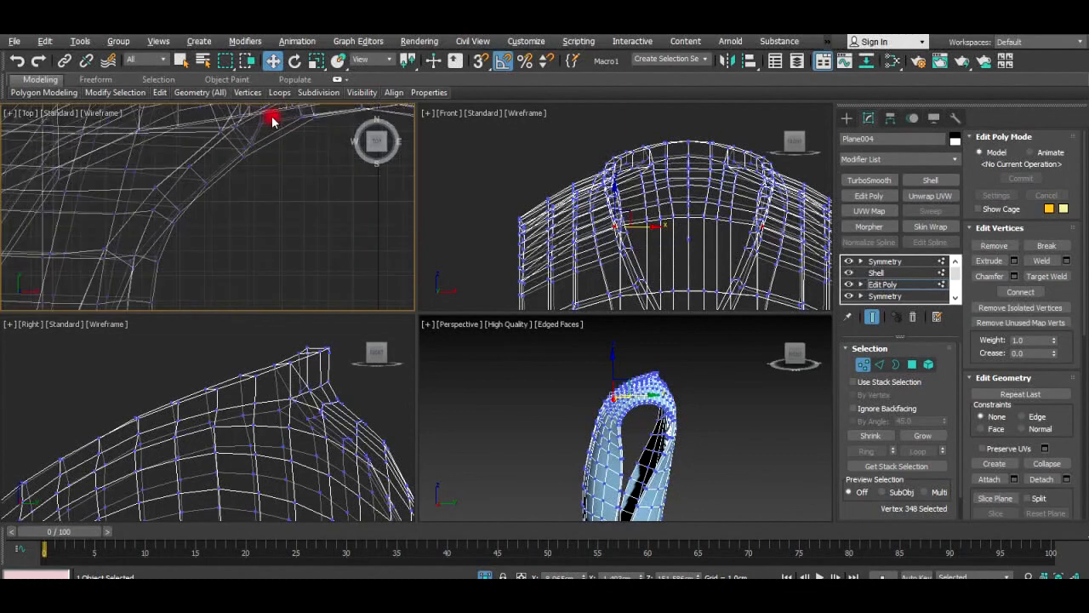
middle_click_drag(272, 121, 253, 183)
scroll(253, 183, "up", 1)
left_click(280, 151)
left_click_drag(291, 144, 290, 141)
scroll(272, 164, "up", 5)
left_click(291, 174)
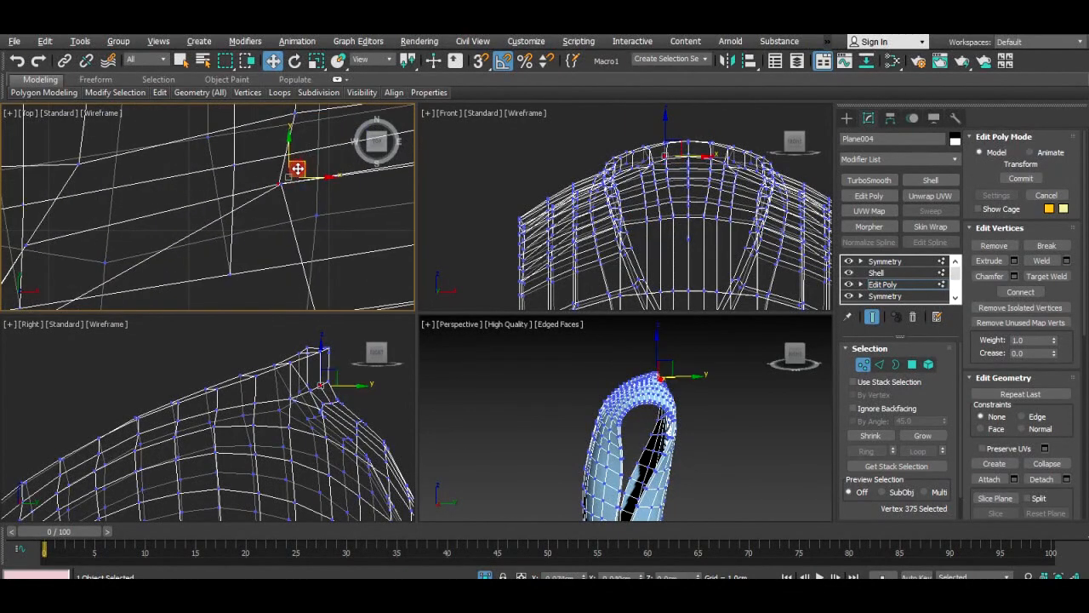
scroll(341, 198, "up", 5)
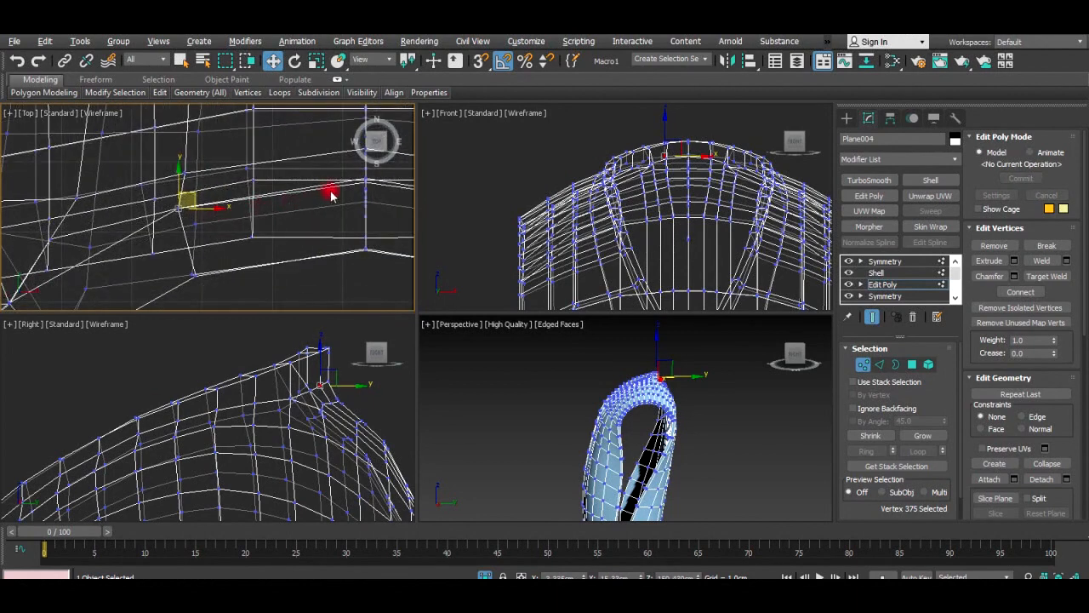
scroll(328, 365, "up", 4)
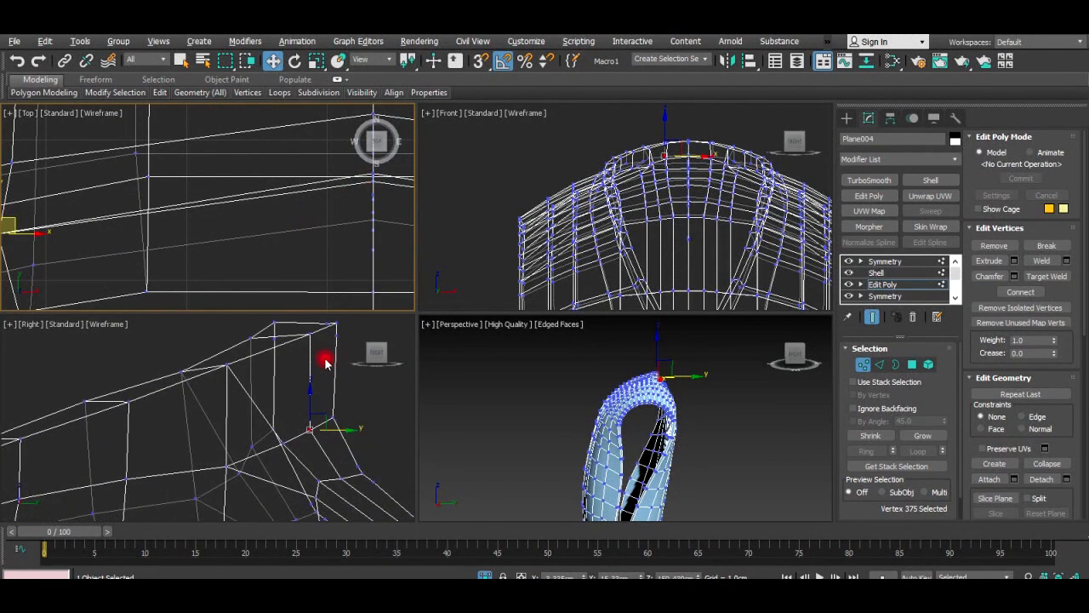
Try to move the collar corner's base vertex in the top view, and undo it.
left_click(228, 366)
scroll(264, 341, "down", 2)
scroll(284, 244, "down", 6)
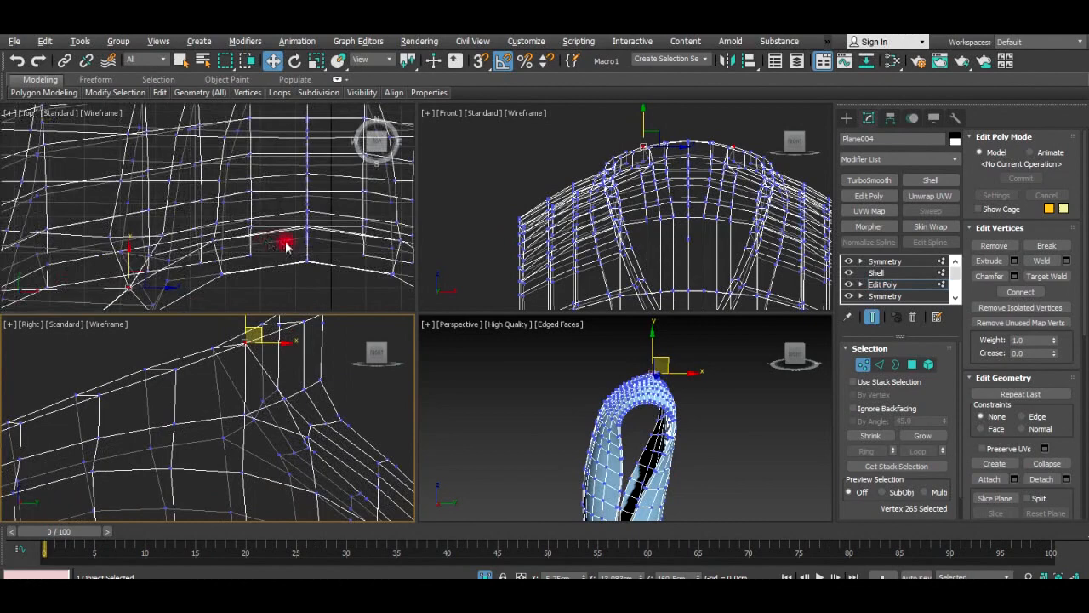
left_click(154, 242)
scroll(153, 242, "up", 4)
scroll(173, 258, "up", 5)
left_click(143, 229)
mouse_move(159, 216)
left_mouse_down()
mouse_move(141, 194)
mouse_move(163, 220)
left_mouse_up()
key("ctrl+z")
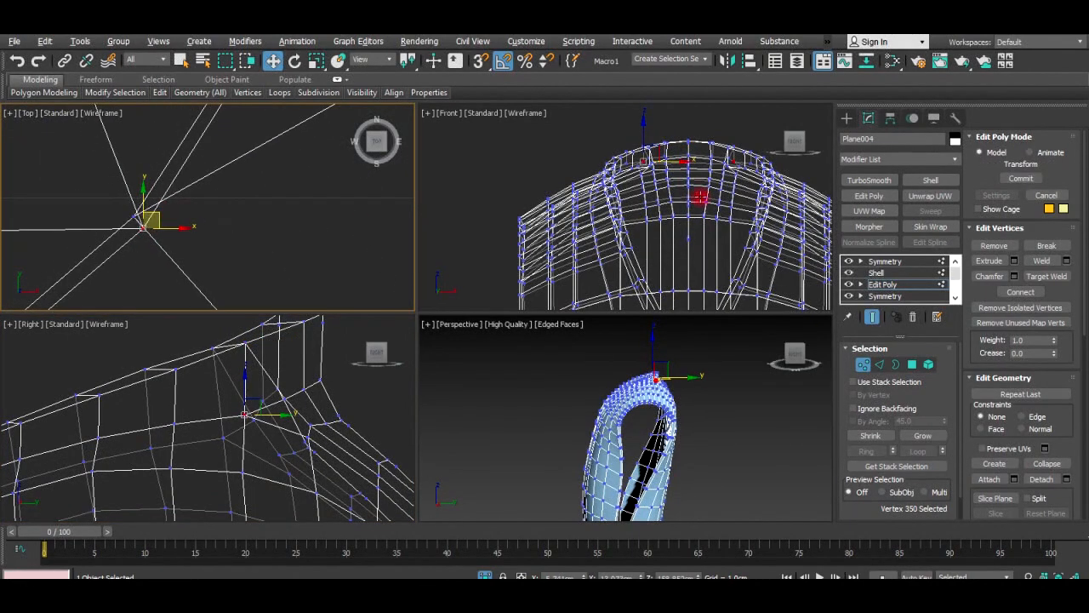
Raise the collar corner's base vertex in the front view, and switch the enlarged orbited view to shaded display.
left_click(643, 134)
scroll(643, 134, "up", 5)
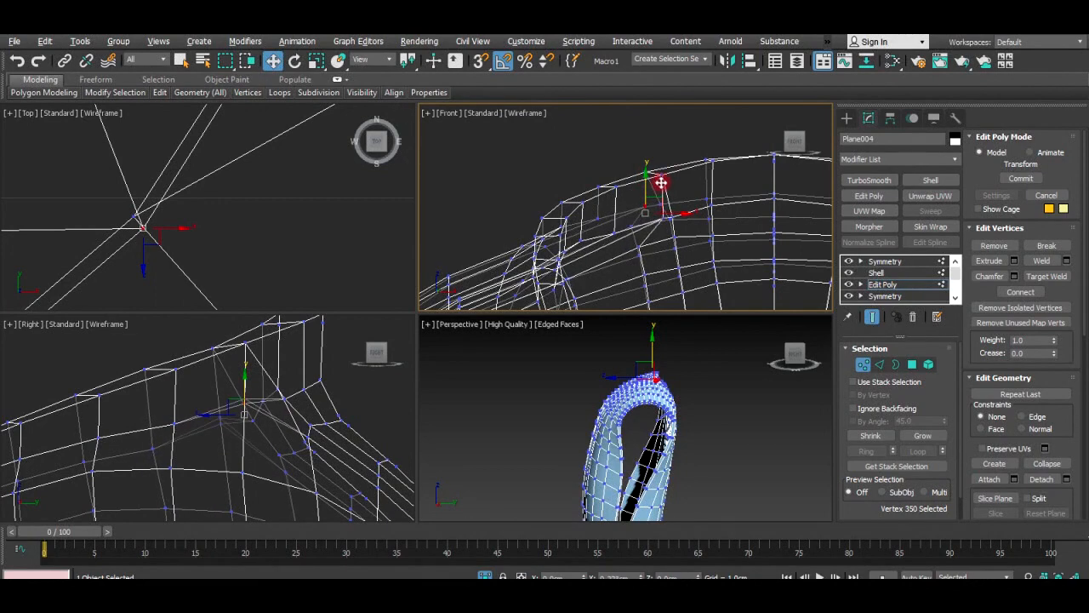
middle_click_drag(687, 213, 792, 281, "alt")
scroll(651, 199, "up", 4)
mouse_move(638, 189)
left_mouse_down()
mouse_move(614, 205)
mouse_move(638, 190)
left_mouse_up()
key("alt+w")
mouse_move(630, 244)
middle_mouse_down("alt")
mouse_move(672, 196)
mouse_move(562, 231)
mouse_move(640, 191)
mouse_move(540, 241)
mouse_move(365, 195)
mouse_move(572, 221)
mouse_move(606, 255)
middle_mouse_up("alt")
key("F3")
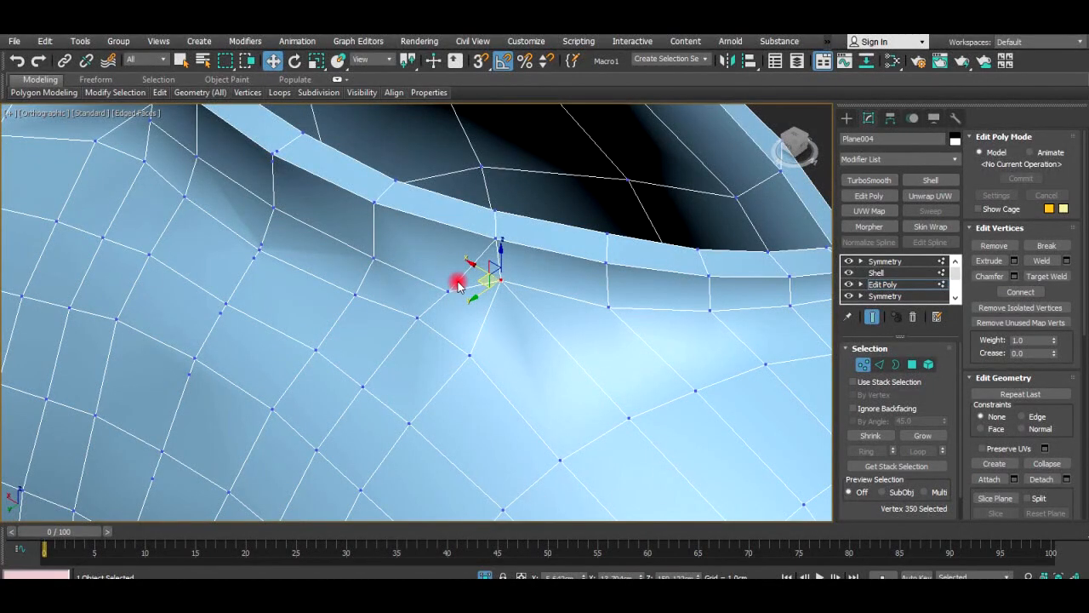
Select three vertical edge loops running down the back from the neckline, deselect the unwanted edges, and remove the rest.
key("2")
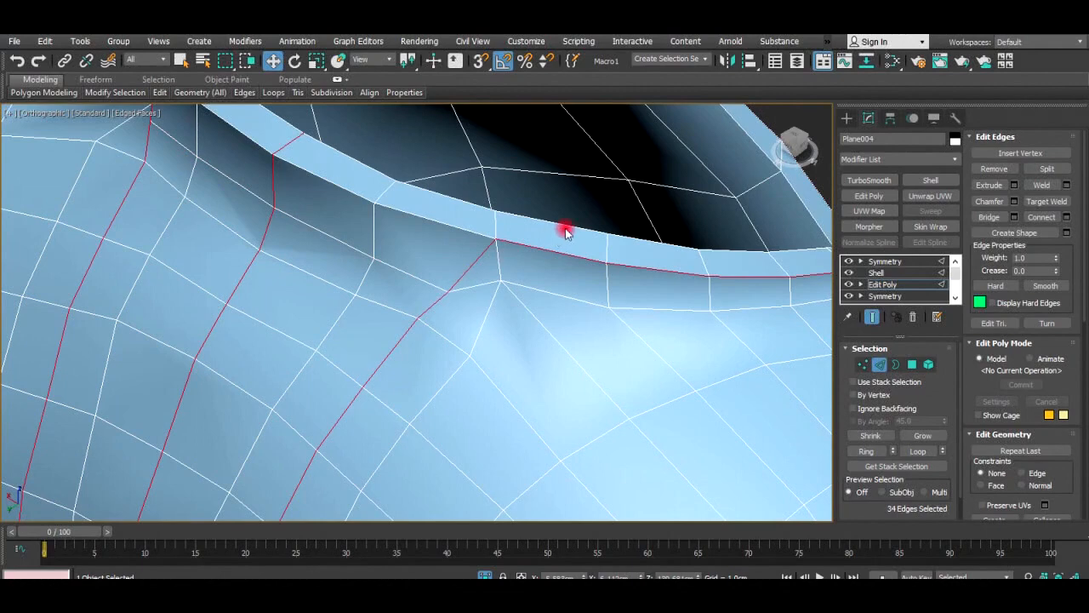
scroll(566, 232, "down", 6)
left_click_drag(598, 274, 587, 275, "alt")
scroll(618, 309, "down", 5)
middle_click_drag(618, 309, 591, 259)
left_click_drag(718, 482, 587, 195, "alt")
middle_click_drag(692, 474, 681, 415)
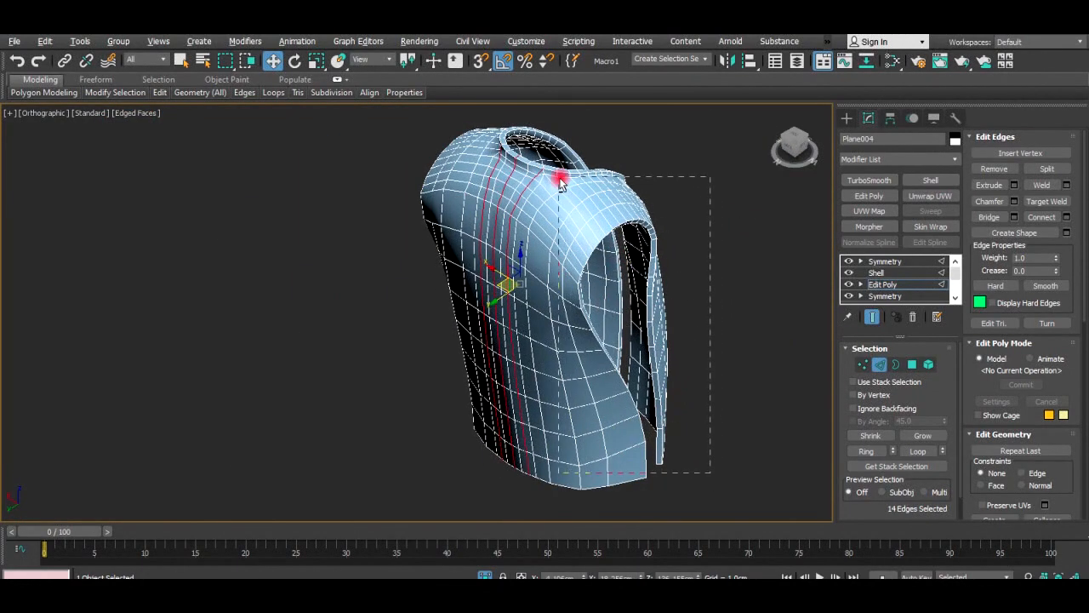
left_click(990, 169)
Move the collar corner's base vertex in the top view to straighten the surrounding edges.
scroll(537, 153, "up", 6)
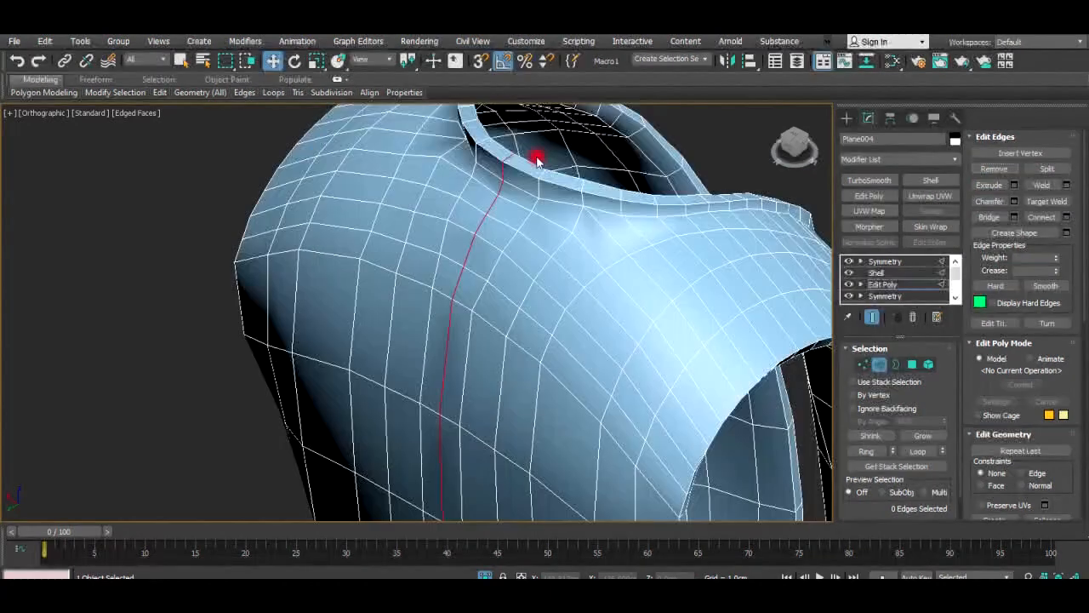
key("1")
scroll(604, 217, "down", 3)
key("alt+w")
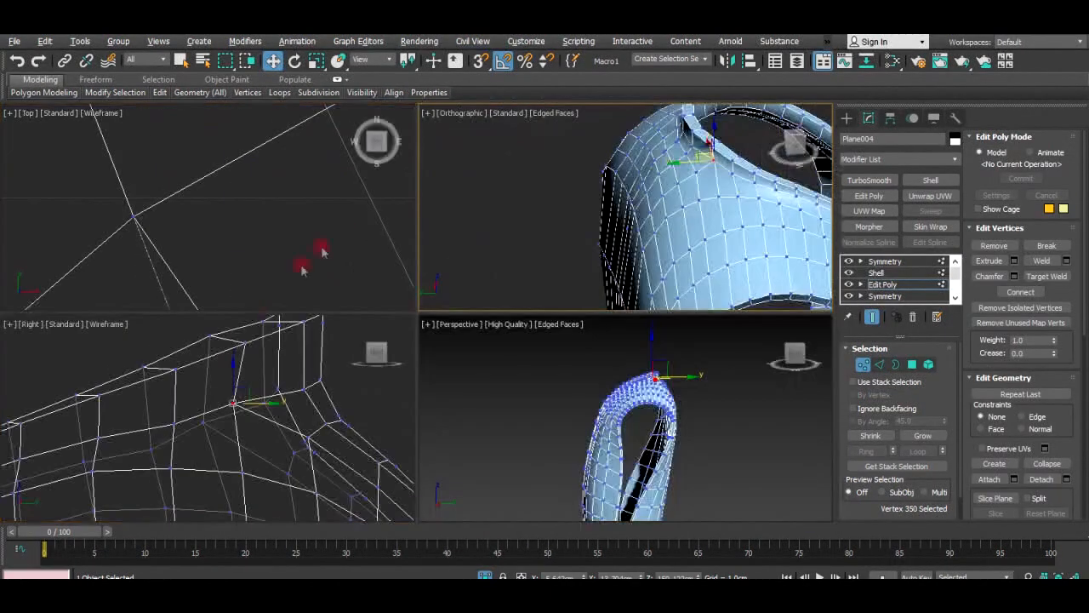
middle_click_drag(674, 210, 640, 250)
scroll(239, 245, "down", 6)
middle_click_drag(246, 269, 287, 201)
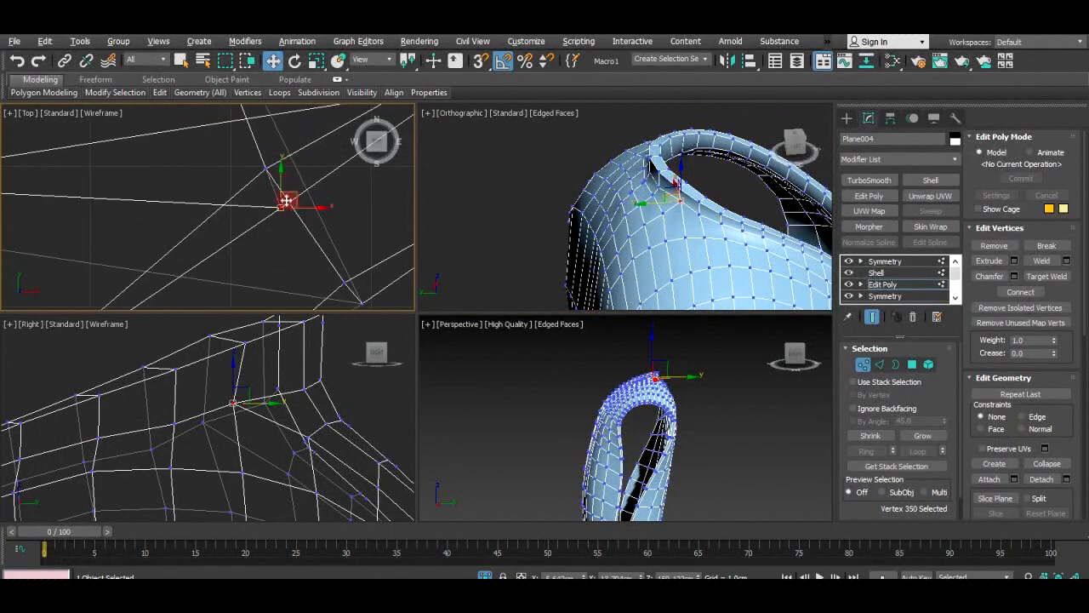
left_click_drag(294, 191, 280, 154)
Shift two neckline border vertices on the chest horizontally toward the center to smooth the front neckline.
key("alt+w")
middle_click_drag(704, 205, 511, 315, "alt")
scroll(708, 205, "down", 2)
key("alt+w")
key("alt+w")
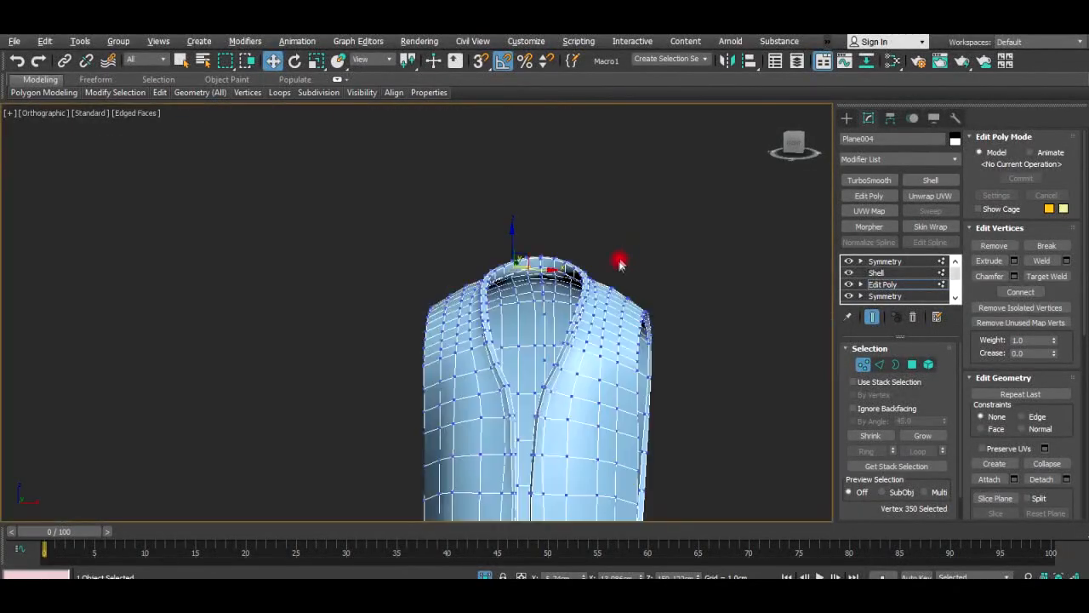
scroll(537, 330, "up", 4)
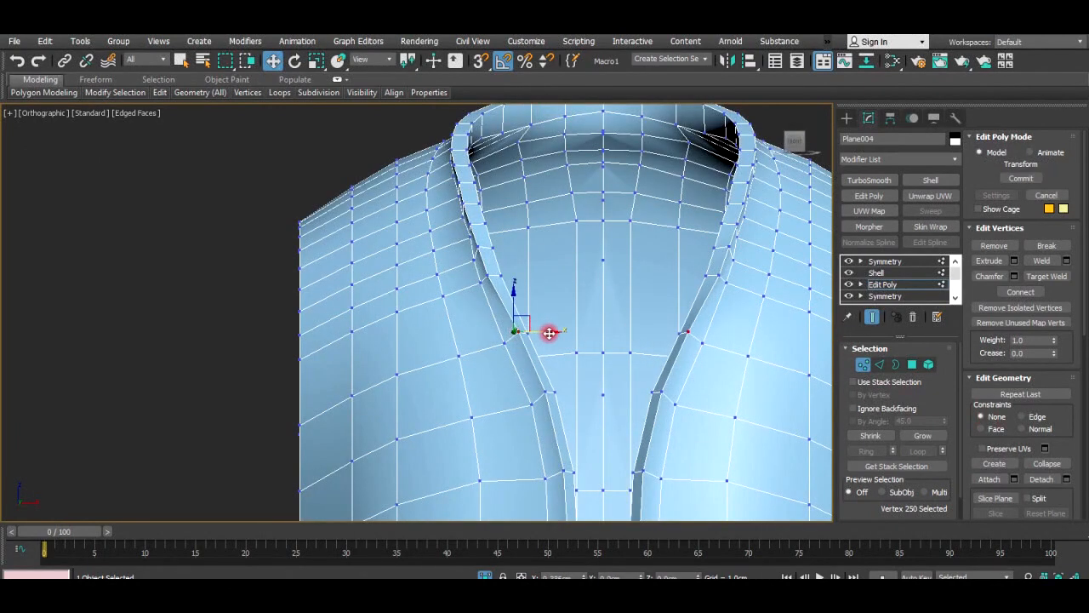
left_click_drag(507, 275, 516, 274)
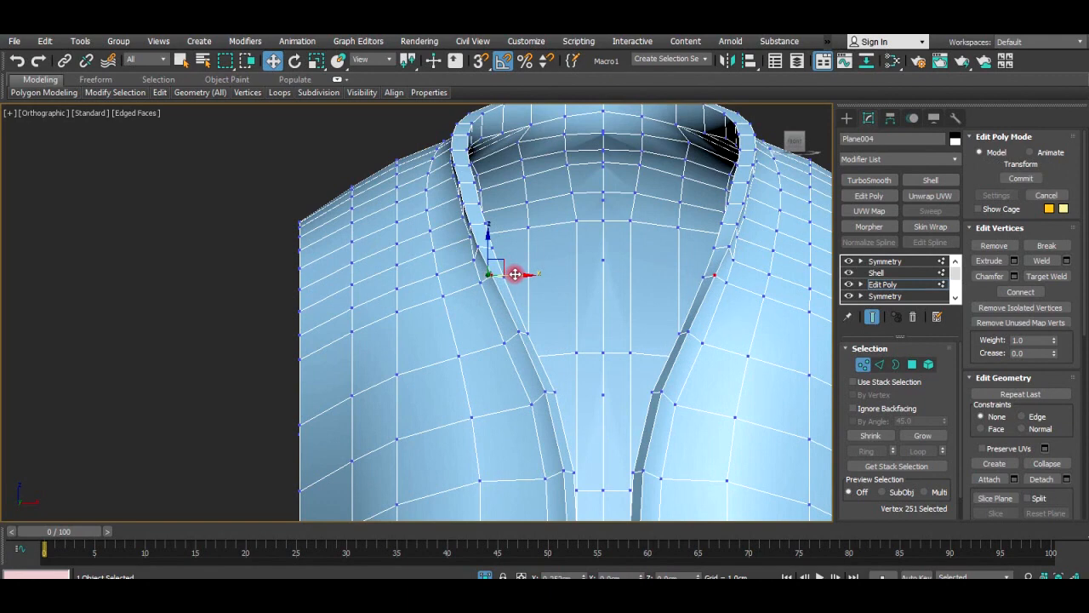
middle_click_drag(630, 323, 554, 323, "alt")
Try a Shell inner amount of 0.7 cm, and reduce it to 0.6 cm.
key("alt+w")
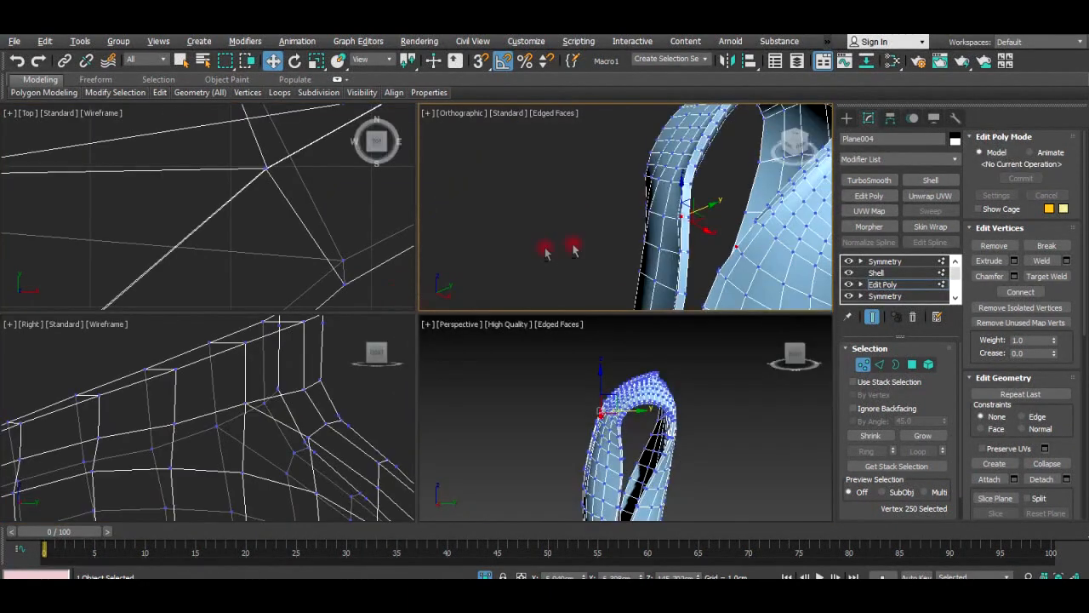
scroll(300, 359, "down", 5)
scroll(328, 366, "up", 8)
middle_click_drag(617, 444, 669, 397, "alt")
key("alt+w")
left_click(902, 272)
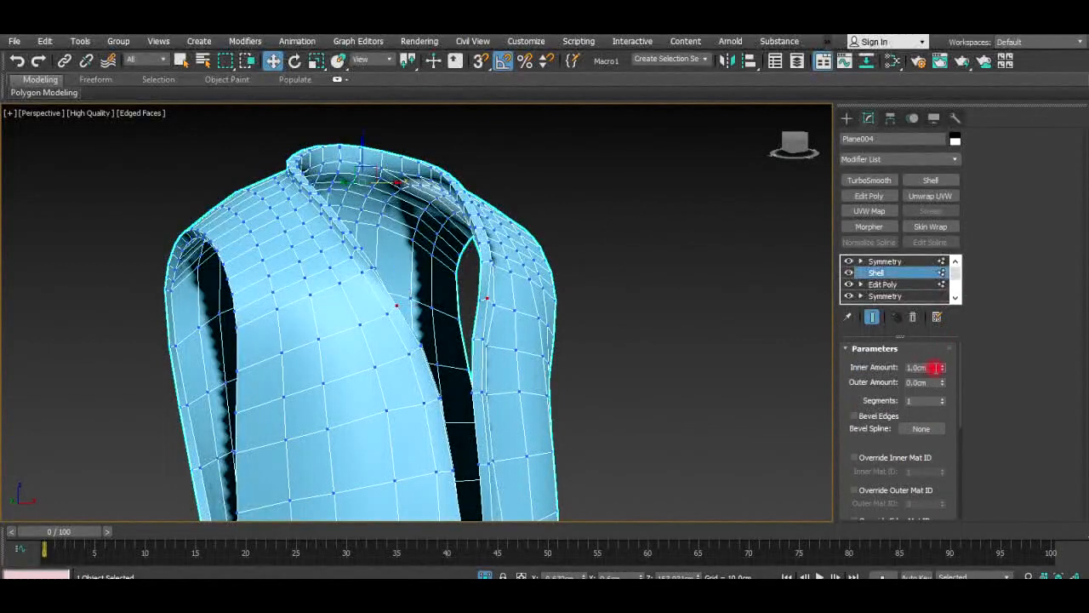
left_click(935, 366)
type(".7")
key("Return")
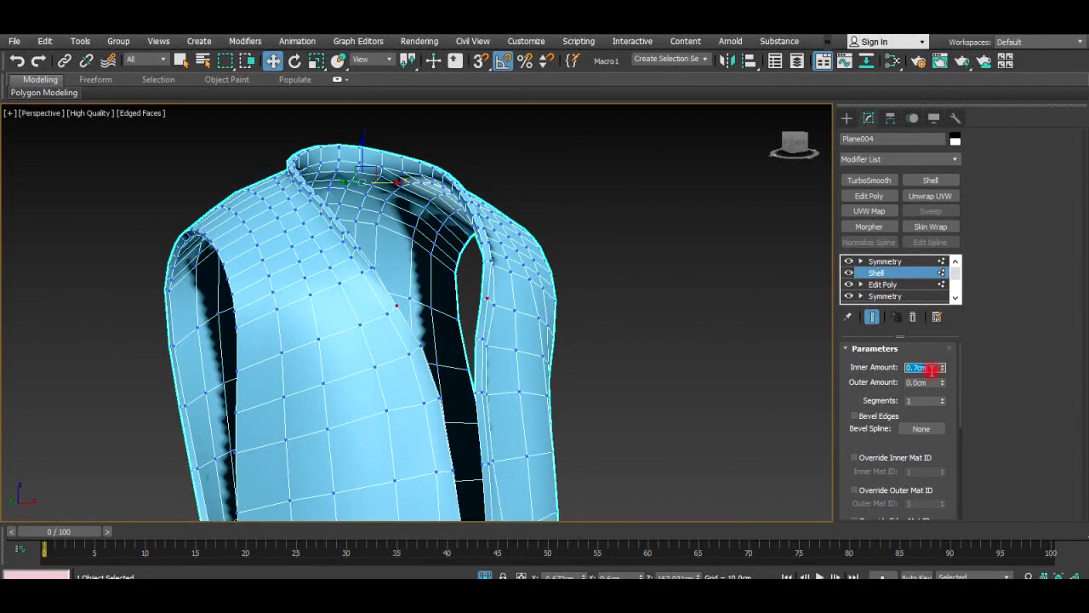
type(".6")
key("Return")
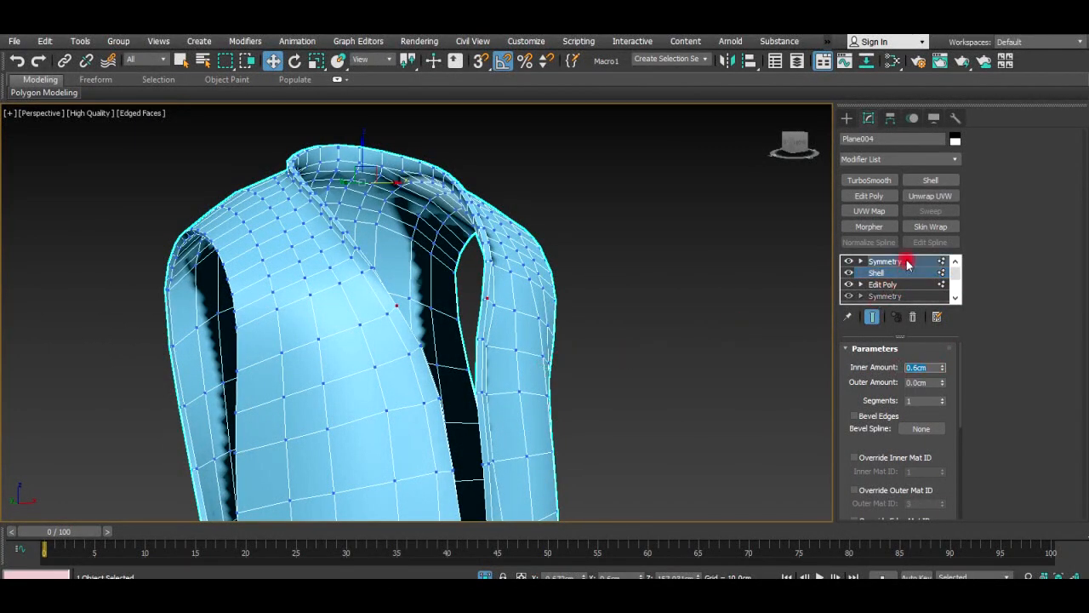
Deselect the vest, turn off edged faces, and exit isolation to show the body and armor reference.
left_click(707, 297)
key("F4")
scroll(628, 312, "down", 3)
mouse_move(627, 311)
middle_mouse_down("alt")
mouse_move(426, 323)
mouse_move(635, 294)
mouse_move(980, 304)
mouse_move(1024, 292)
mouse_move(1013, 293)
middle_mouse_up("alt")
key("alt+q")
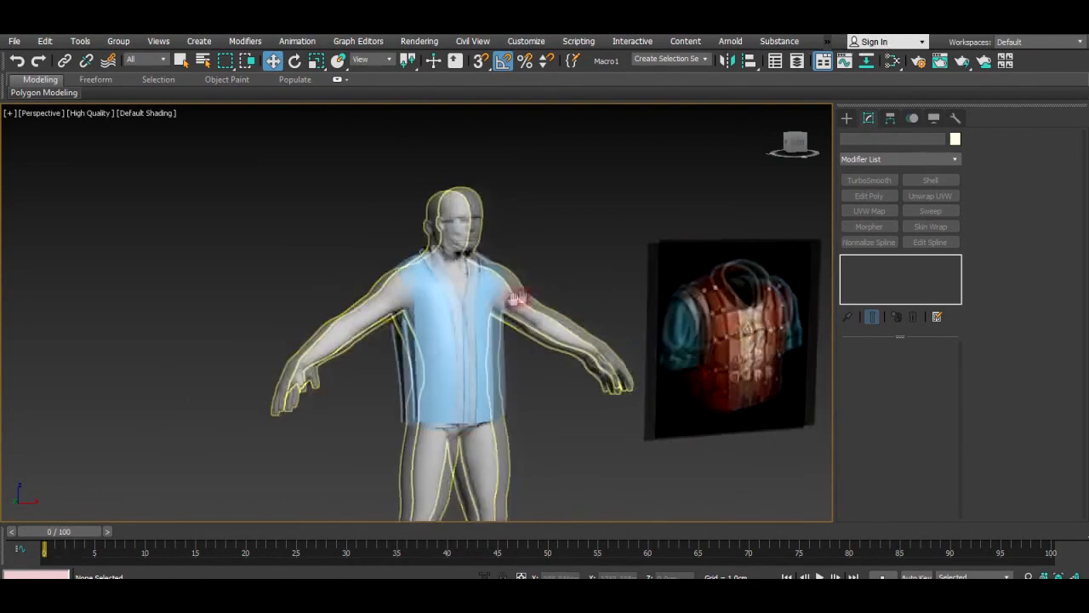
Nudge the whole vest slightly sideways in the front view to center it on the body.
left_click(457, 312)
key("alt+w")
key("alt+w")
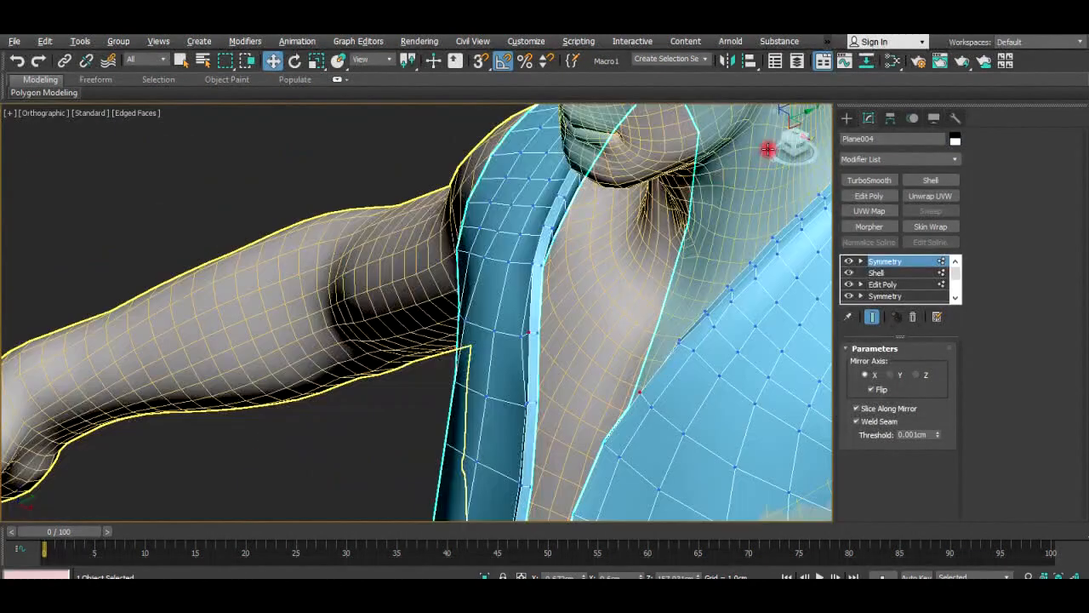
left_click(790, 146)
scroll(647, 250, "down", 3)
middle_click_drag(522, 257, 464, 260)
scroll(477, 255, "down", 2)
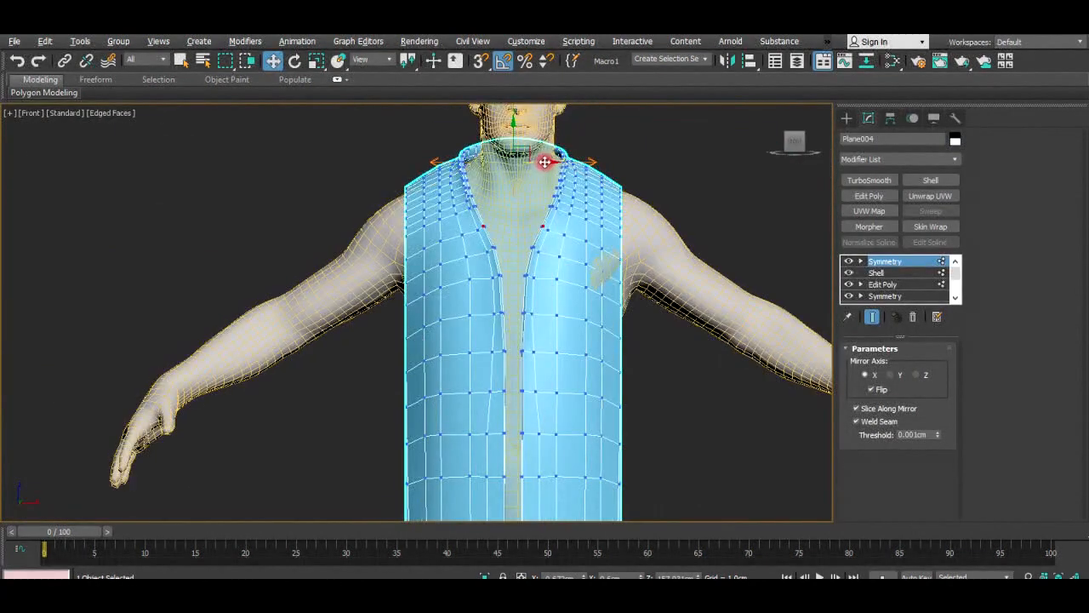
left_click_drag(545, 162, 549, 161)
Isolate the vest and shift its Symmetry mirror plane slightly sideways.
left_click(514, 184)
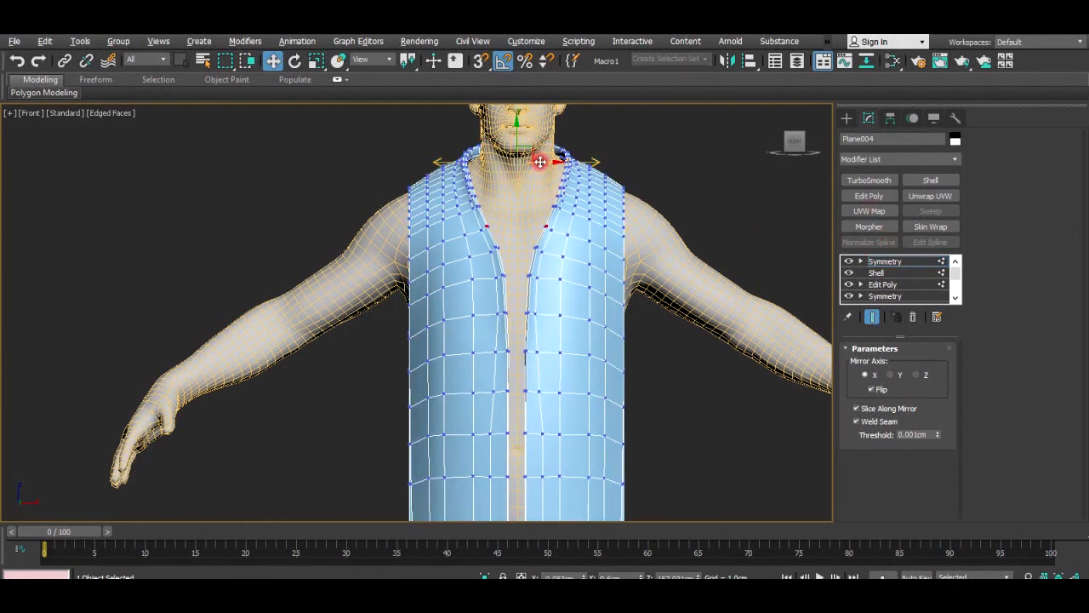
key("alt+q")
left_click_drag(449, 287, 455, 290)
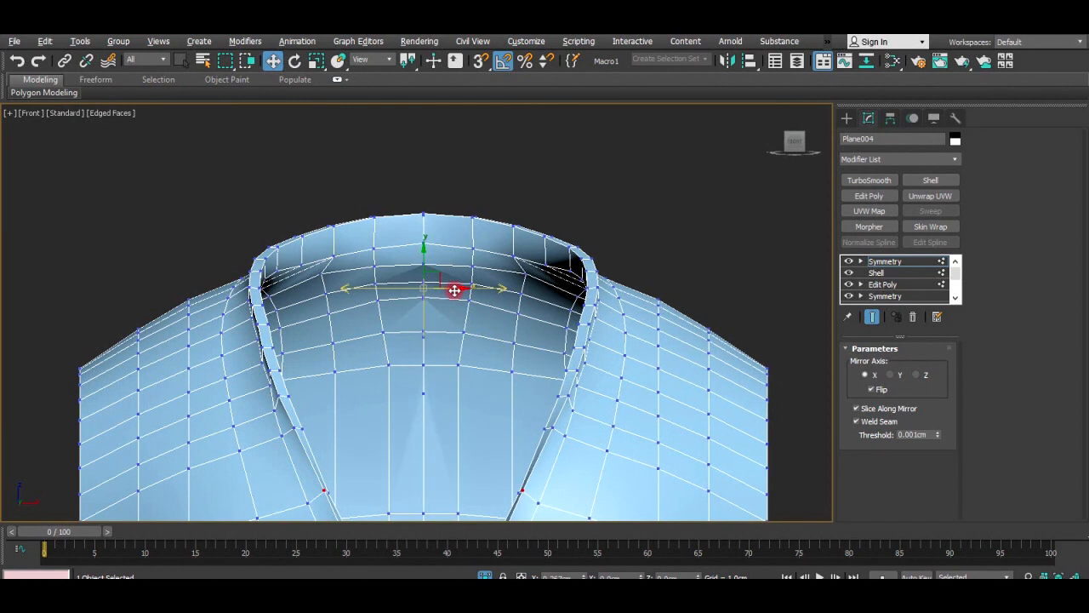
middle_click_drag(482, 290, 646, 316, "alt")
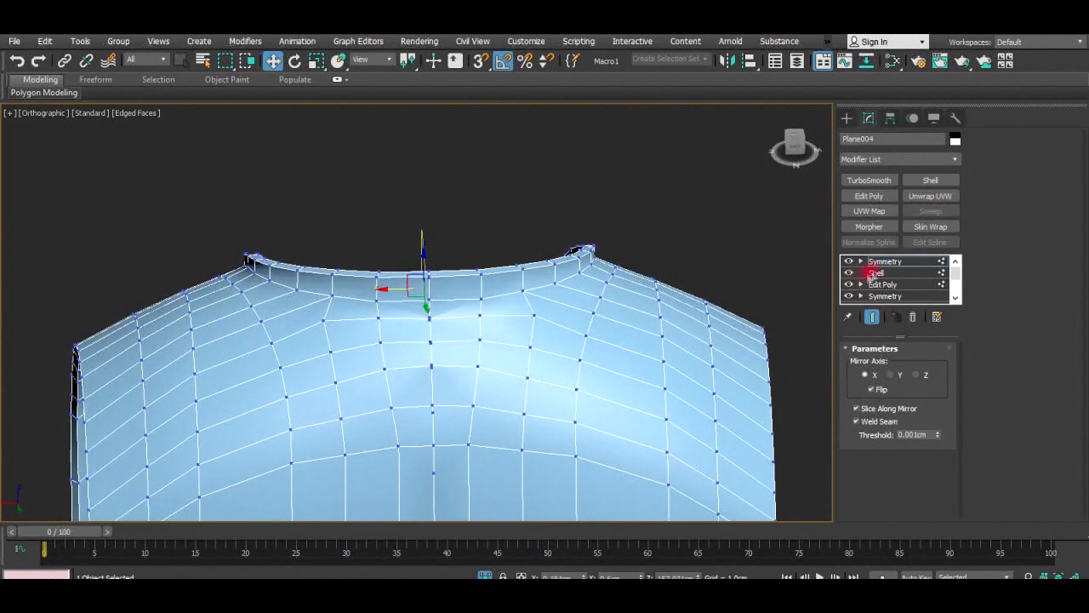
Reorder the vest's modifiers so Shell sits above Symmetry, and check the collar at vertex level in the lower Edit Poly.
left_click(896, 286)
left_click_drag(899, 275, 896, 257)
middle_click_drag(628, 286, 551, 301, "alt")
left_click(909, 285)
key("1")
middle_click_drag(355, 306, 572, 288, "alt")
scroll(572, 285, "up", 3)
middle_click_drag(260, 285, 594, 304, "alt")
Exit isolation, return to the Shell level, and nudge the vest sideways to recenter it on the body.
left_click(793, 143)
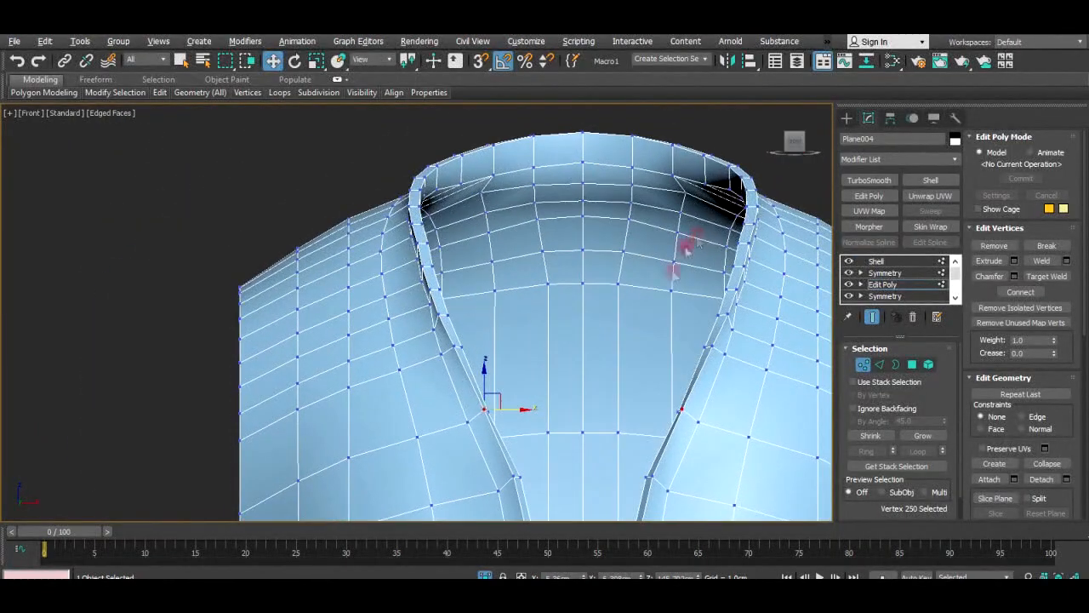
left_click(483, 570)
key("alt+w")
key("alt+w")
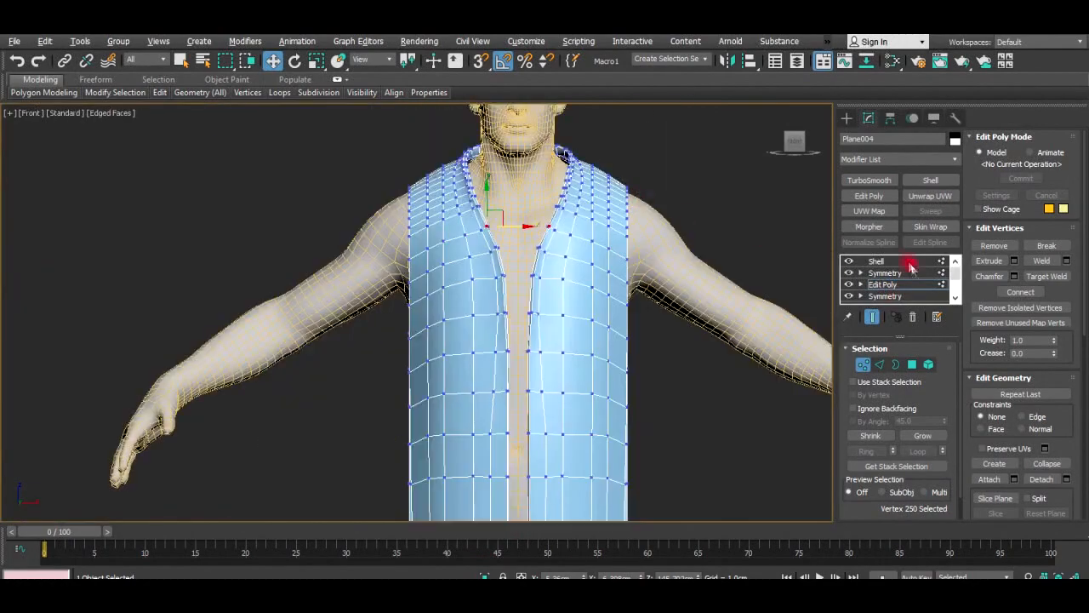
left_click(906, 262)
left_click(698, 199)
left_click(574, 223)
scroll(532, 148, "up", 3)
key("alt+w")
key("alt+w")
scroll(692, 175, "up", 3)
key("F3")
scroll(546, 157, "up", 5)
left_click_drag(543, 157, 539, 154)
scroll(538, 155, "down", 8)
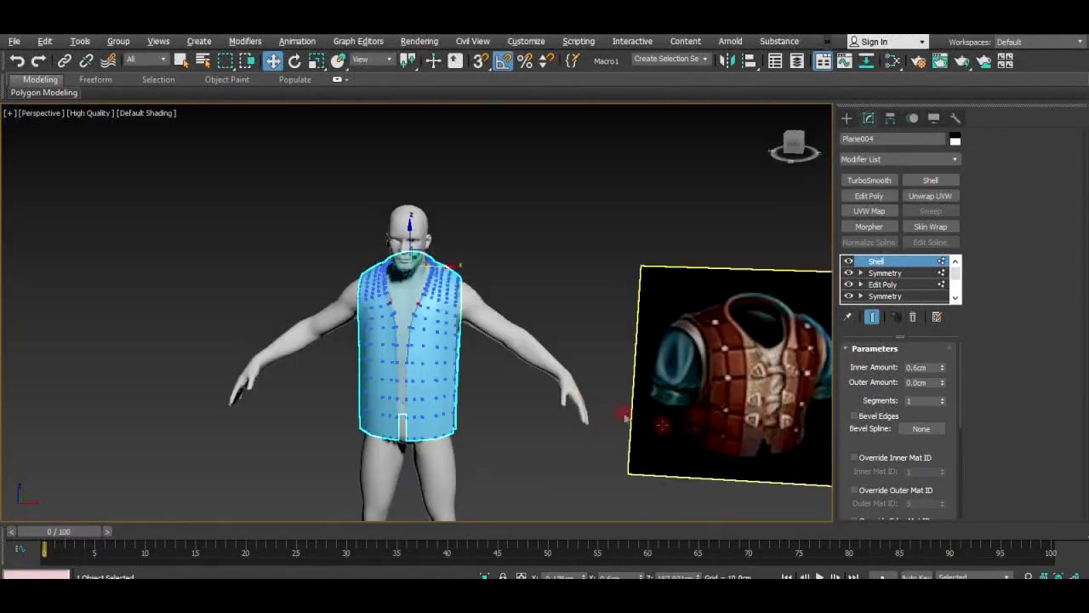
Select the vest's bottom row of vertices in the front view and try raising it without soft selection.
mouse_move(625, 417)
middle_mouse_down("alt")
mouse_move(584, 348)
mouse_move(555, 345)
middle_mouse_up("alt")
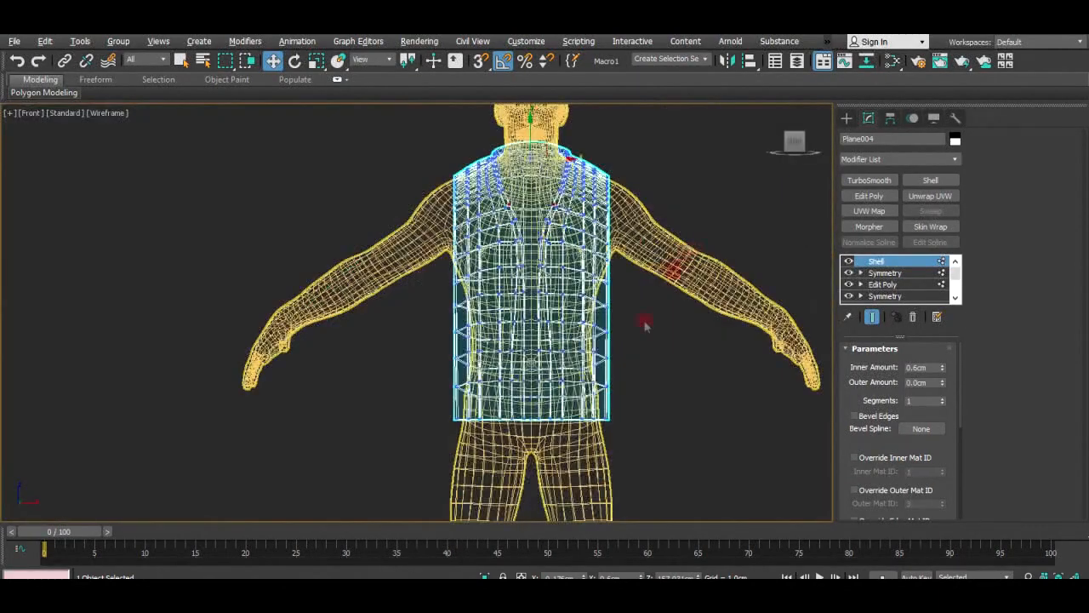
scroll(627, 423, "up", 5)
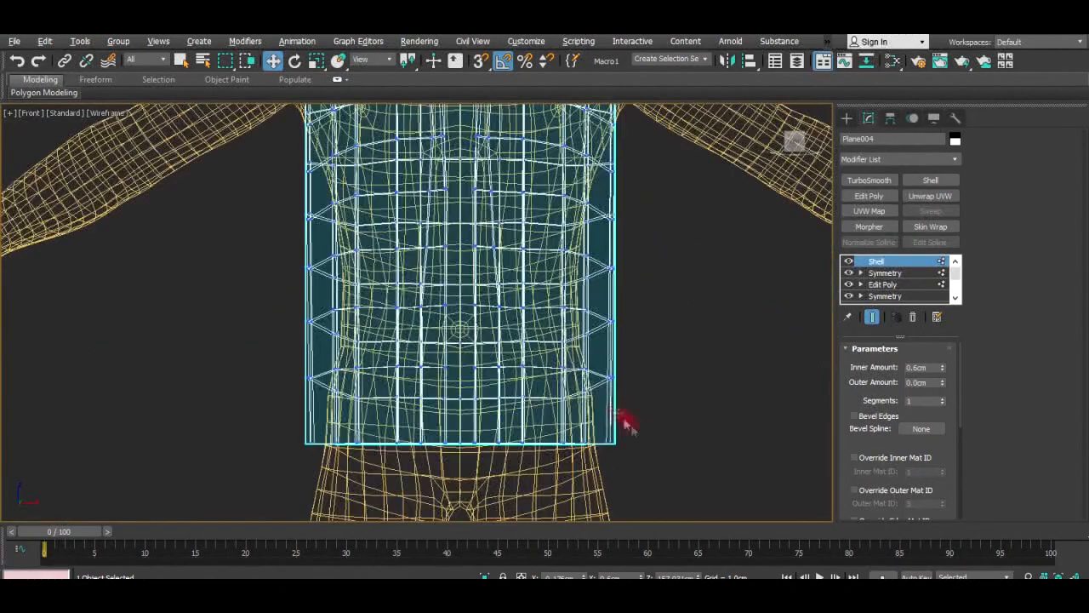
left_click(919, 284)
left_click_drag(672, 451, 277, 442)
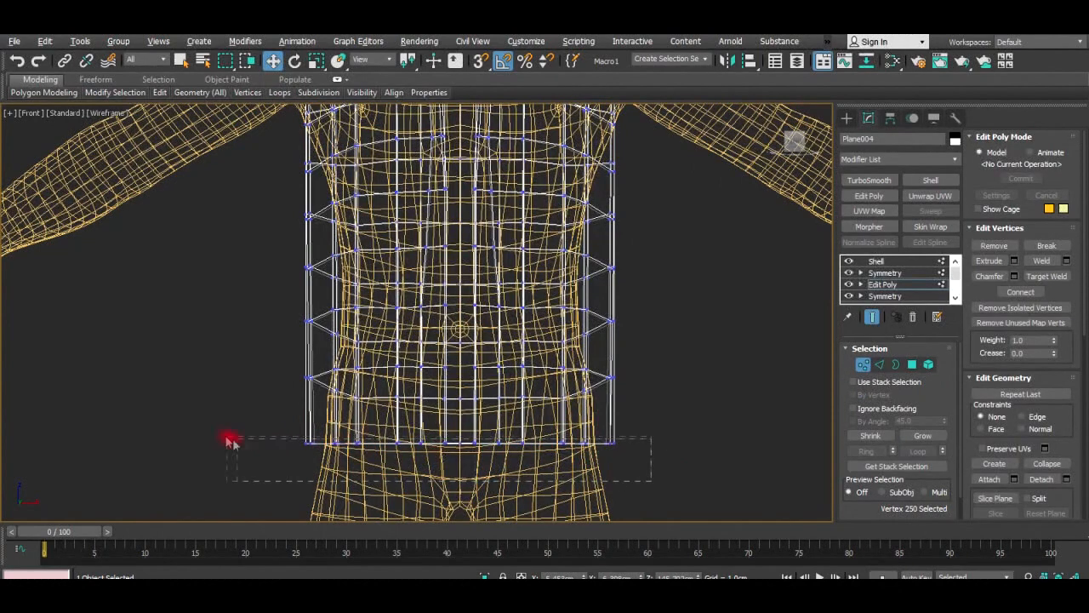
left_click_drag(461, 410, 465, 406)
key("ctrl+z")
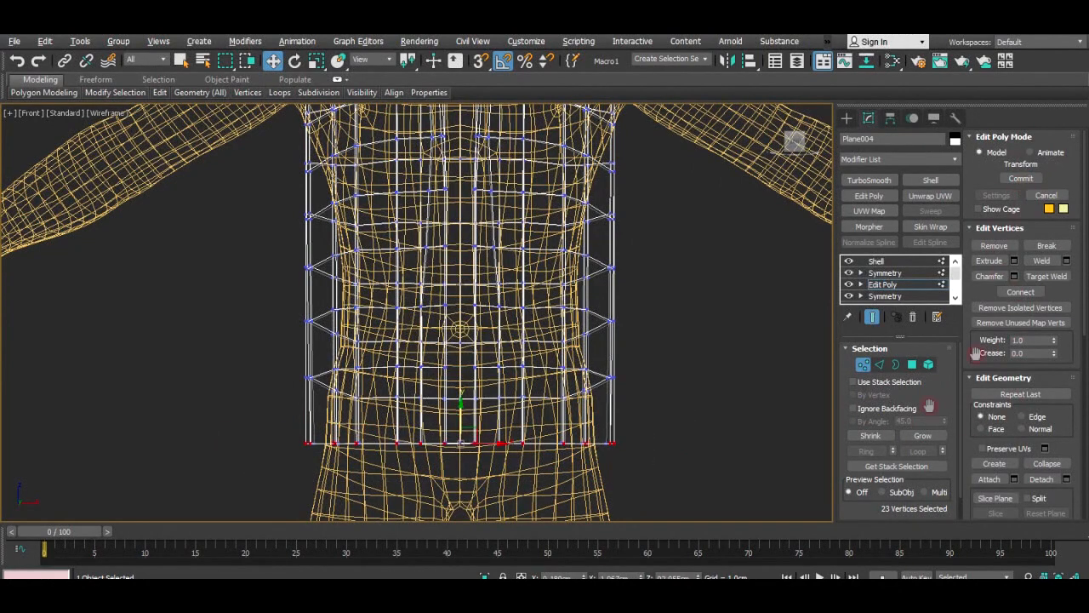
Enable soft selection with a 24.92 cm falloff and raise the hem vertices to shorten the vest.
scroll(928, 405, "down", 2)
left_click(860, 513)
left_click_drag(1054, 196, 992, 554)
left_click_drag(462, 336, 462, 316)
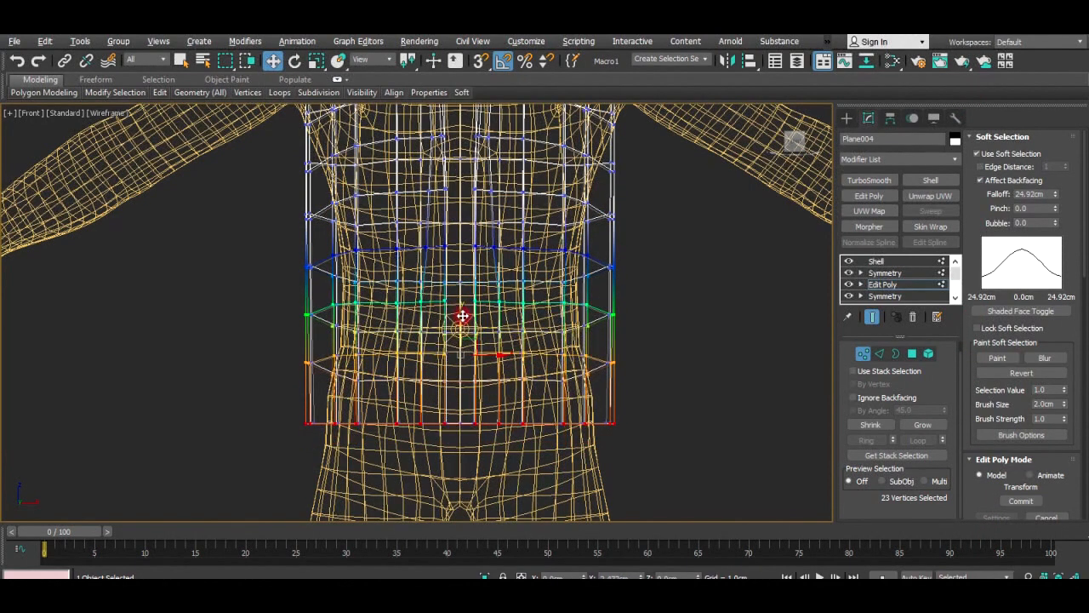
scroll(629, 317, "down", 3)
key("alt+w")
middle_click(666, 369)
key("alt+w")
middle_click_drag(666, 369, 591, 409, "alt")
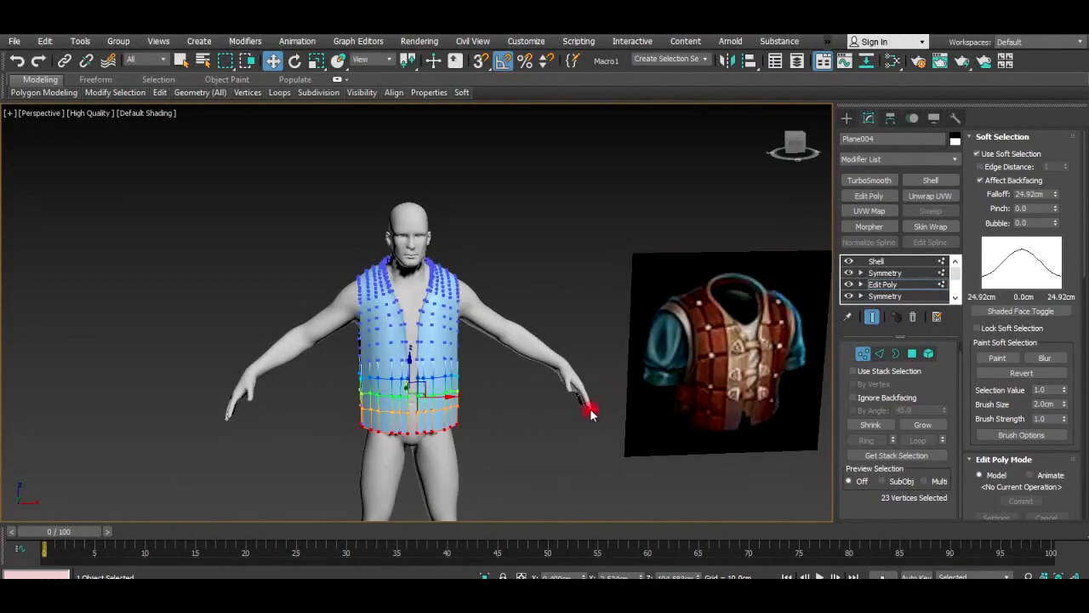
Turn off soft selection, leave vertex editing, and return to the vest's Shell modifier.
left_click(983, 154)
left_click(996, 136)
left_click(554, 218)
left_click(895, 263)
left_click(935, 284)
left_click(915, 284)
left_click(878, 261)
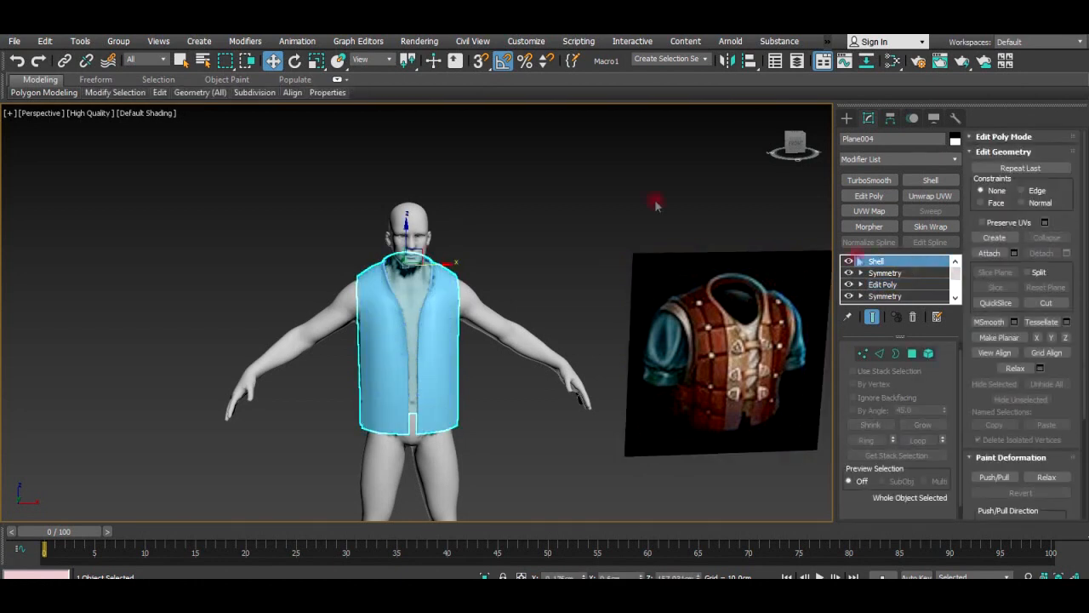
Compare the deselected vest with the armor reference, turn on edged faces, and reselect the vest.
left_click(656, 206)
middle_click_drag(423, 322, 530, 304, "alt")
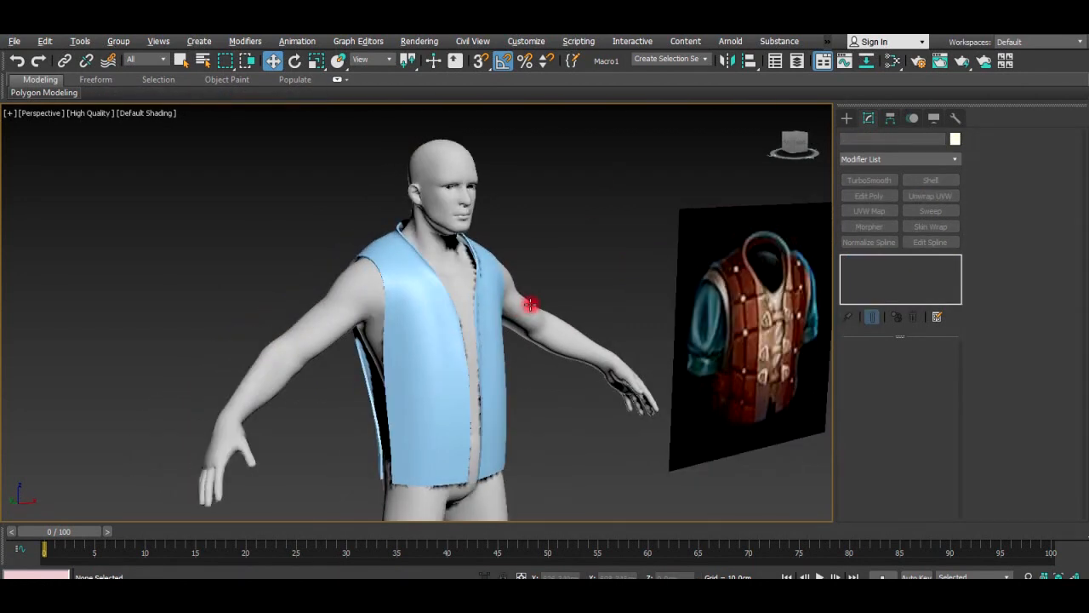
key("F4")
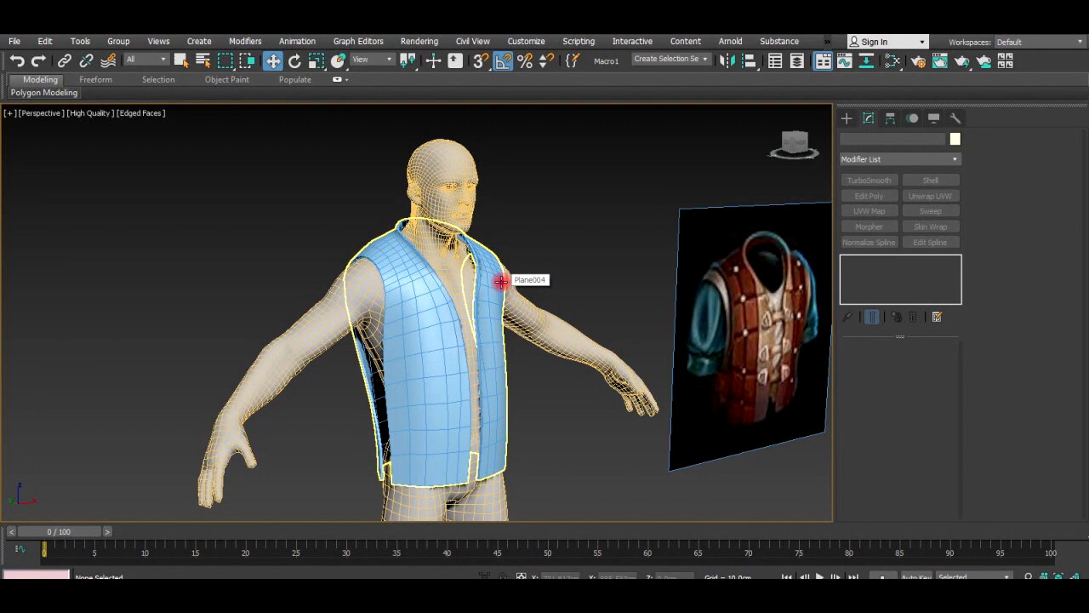
left_click(441, 377)
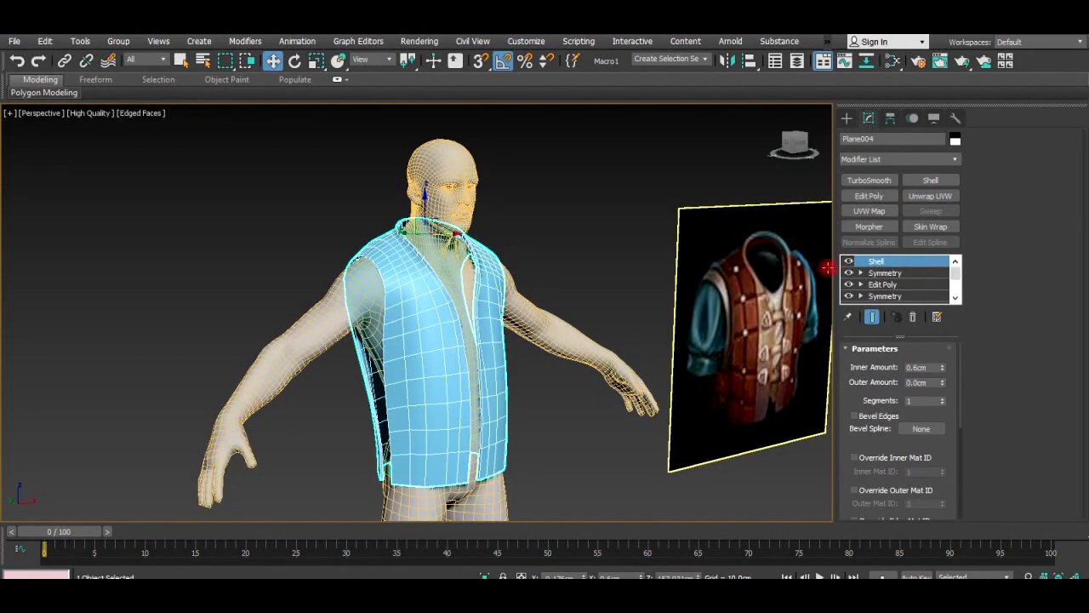
In the lower Edit Poly, select the polygon strip along the vest's front opening from the hem up to the shoulder.
left_click(907, 284)
key("4")
left_click(464, 464)
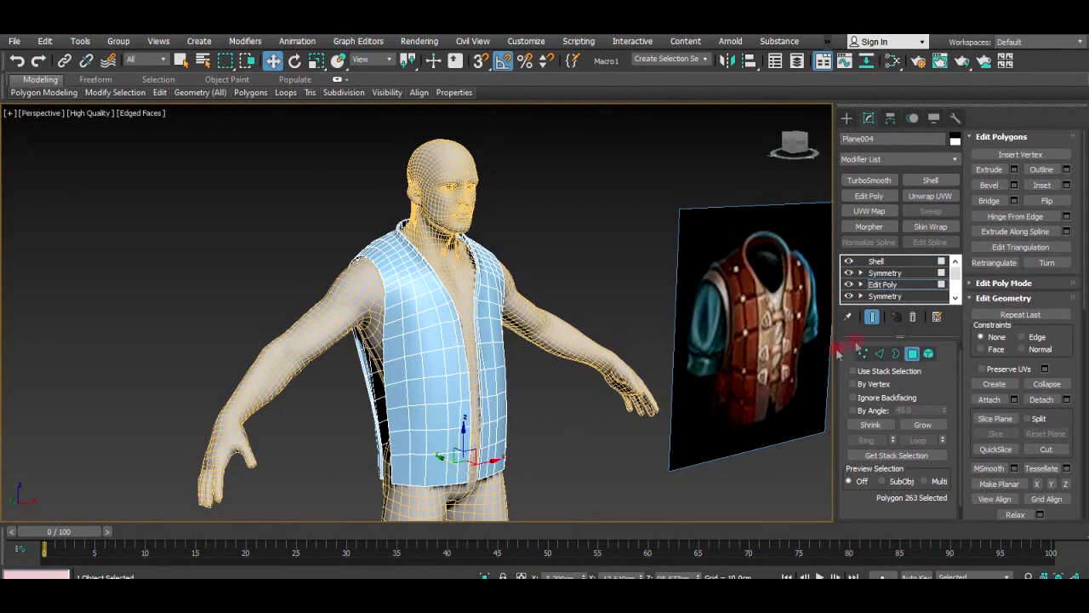
left_click(467, 405, "ctrl")
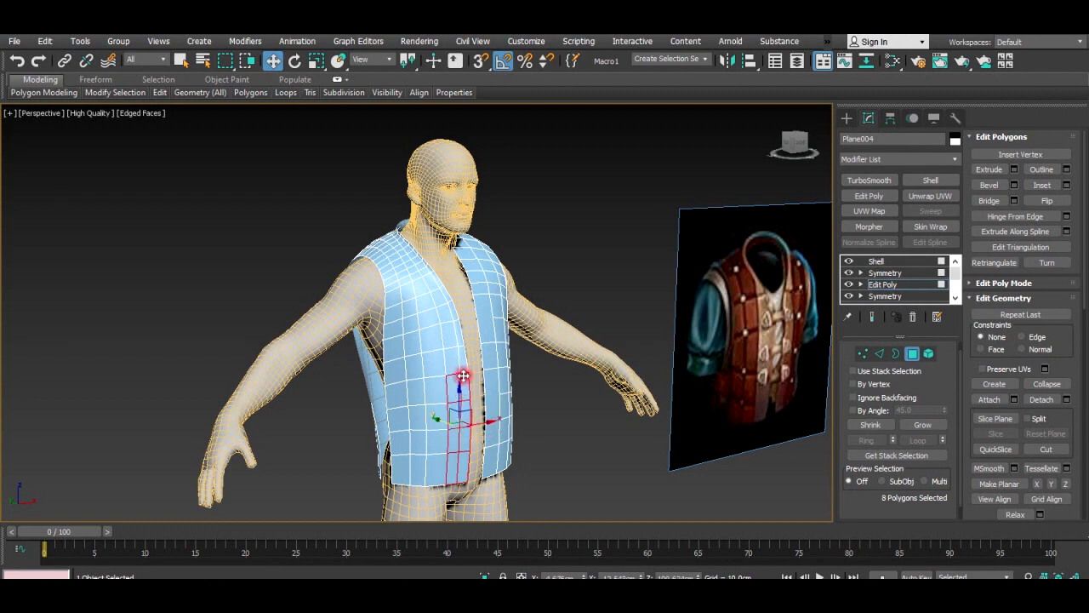
left_click(433, 283, "ctrl")
scroll(441, 280, "up", 4)
left_click(432, 281, "ctrl")
left_click(424, 279, "ctrl")
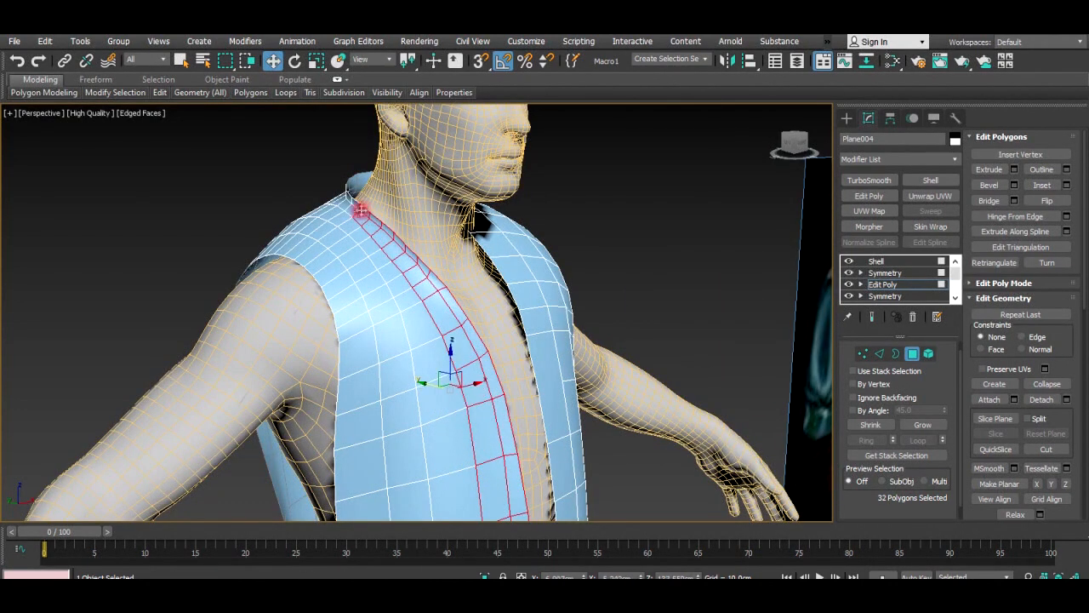
middle_click_drag(360, 208, 380, 300, "alt")
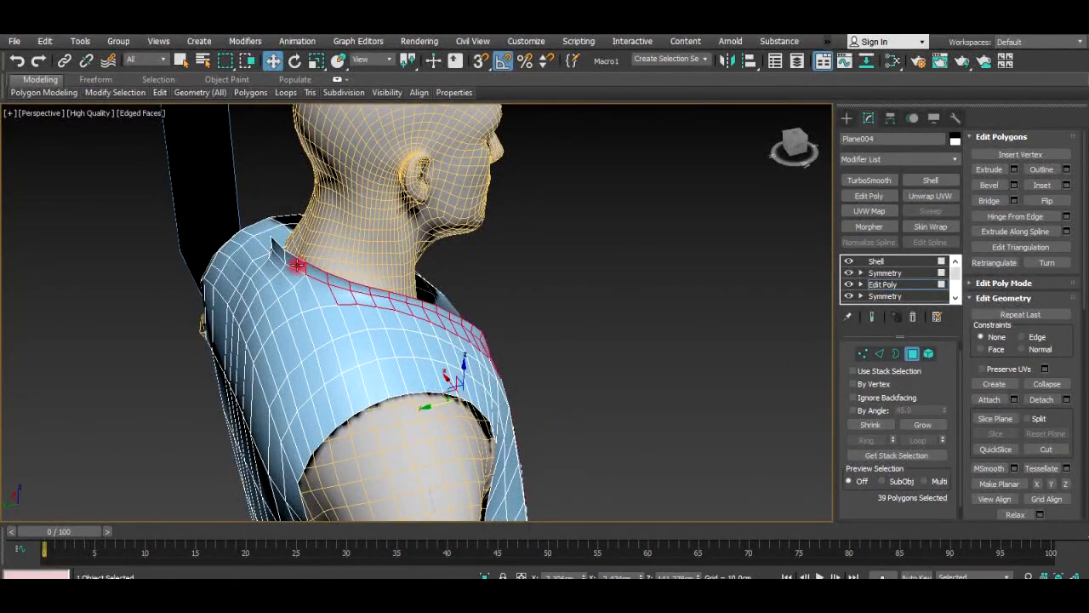
Extend the polygon selection along the collar around the back of the neck.
middle_click_drag(305, 273, 369, 302, "alt")
left_click(366, 308, "ctrl")
left_click(419, 320, "ctrl")
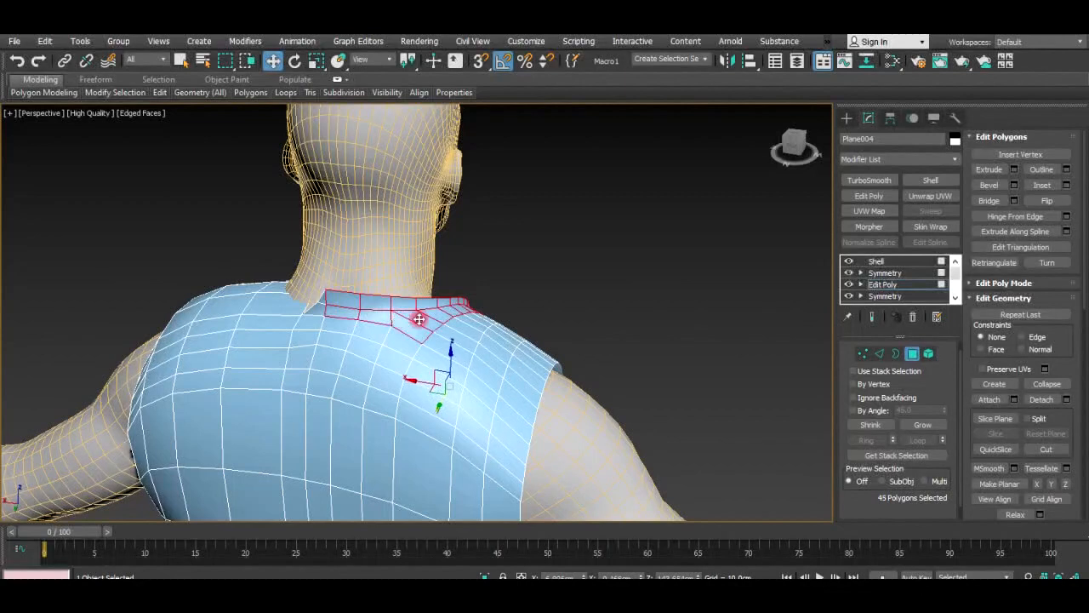
middle_click_drag(331, 330, 426, 334, "alt")
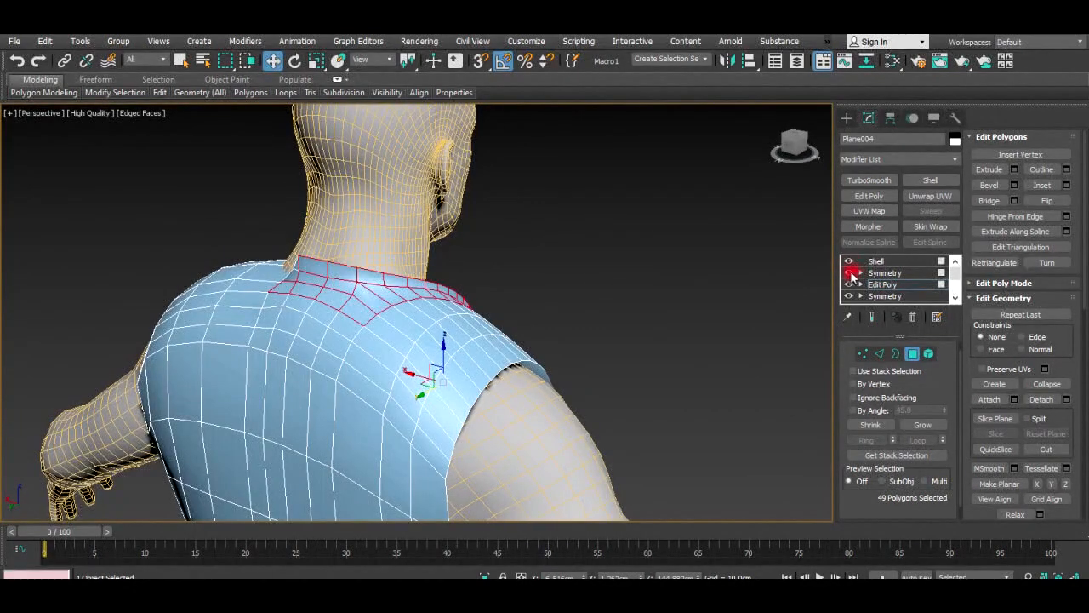
Add the polygon columns down the center of the back to the hem to the selection.
left_click(871, 317)
left_click(871, 316)
middle_click_drag(400, 289, 529, 204, "alt")
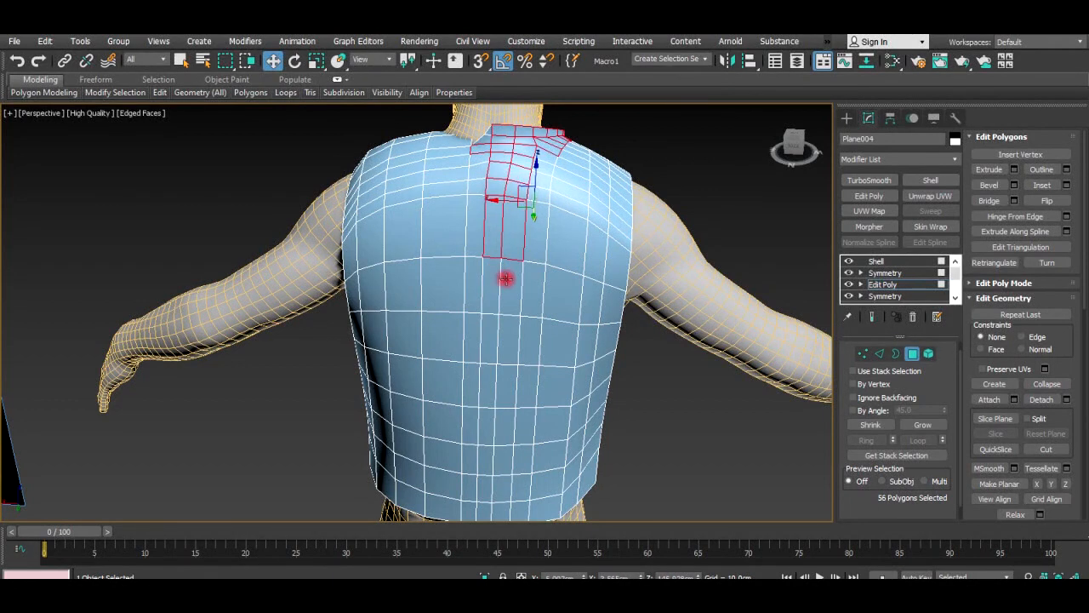
middle_click_drag(514, 378, 503, 269)
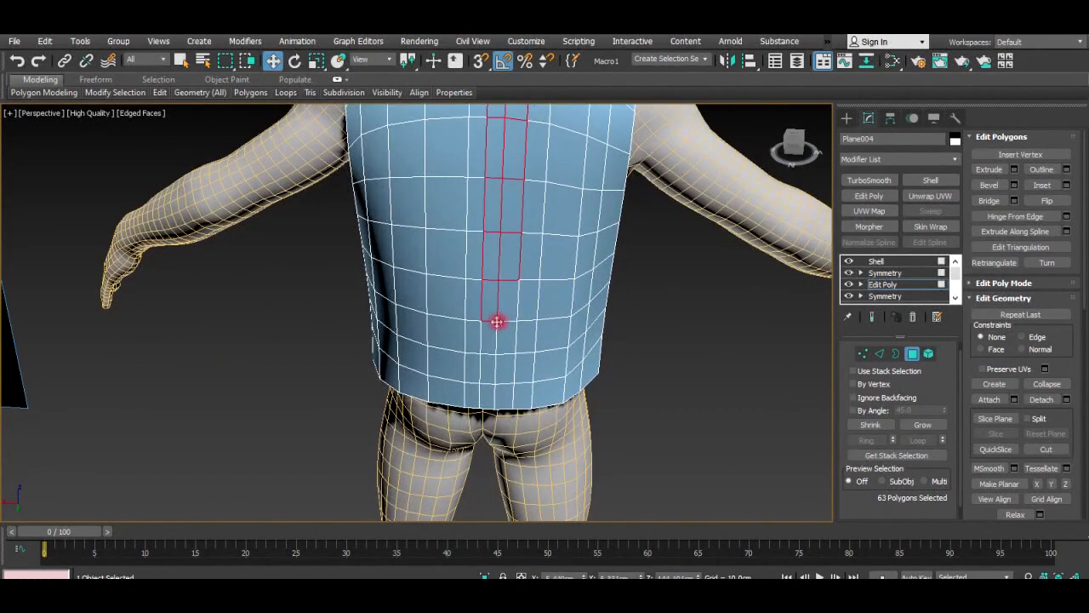
middle_click_drag(541, 380, 552, 282, "alt")
Try to extrude the selected border and back strip polygons by 0.34 cm.
left_click(1014, 169)
left_click(441, 320)
left_click(477, 345)
scroll(562, 346, "up", 4)
middle_click_drag(577, 346, 636, 336, "alt")
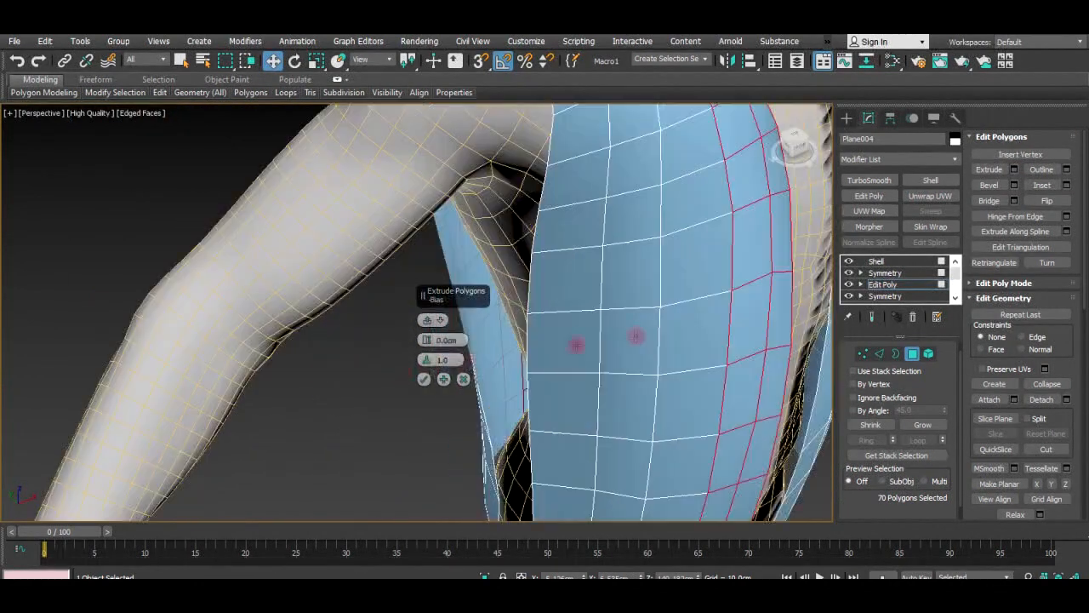
middle_click_drag(788, 274, 581, 309)
scroll(581, 309, "up", 3)
left_click_drag(424, 340, 433, 329)
middle_click_drag(610, 321, 588, 325, "alt")
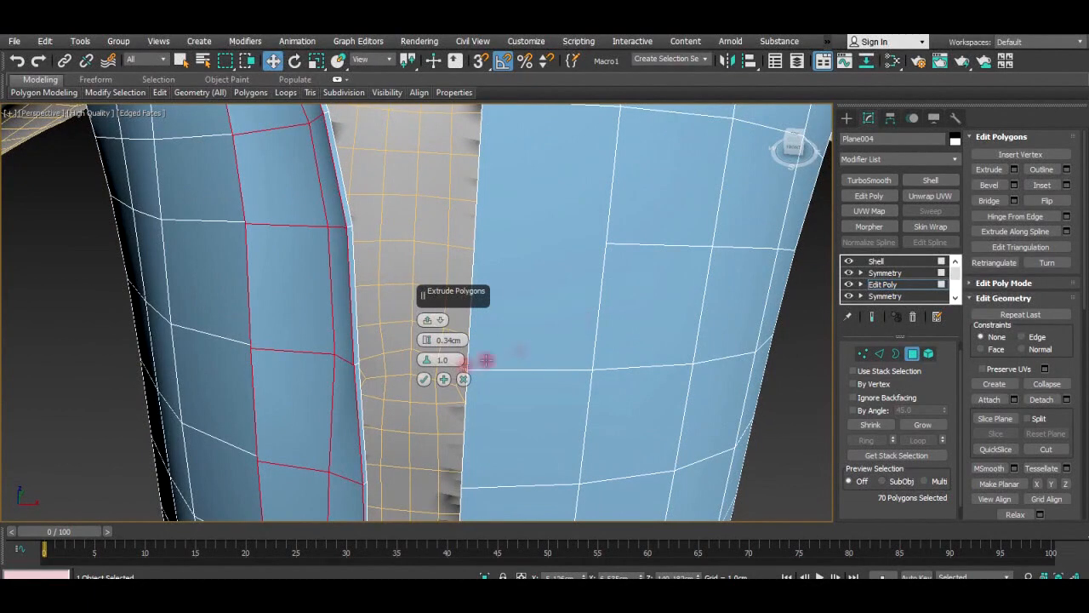
left_click(463, 379)
Move Shell back below Symmetry in the modifier stack and add an Edit Poly modifier directly above Shell.
left_click(912, 353)
left_click(885, 260)
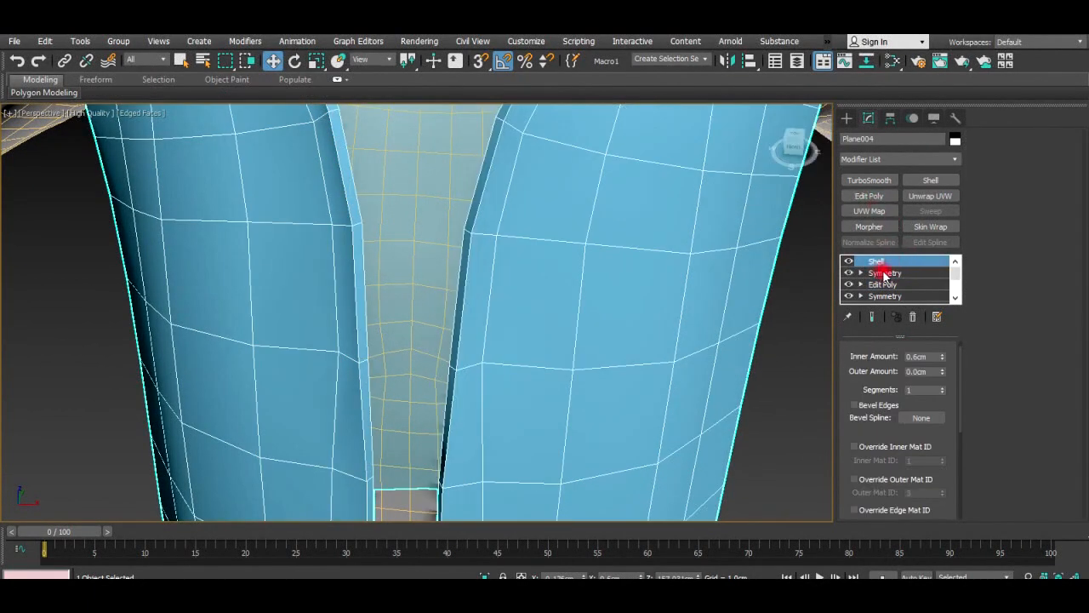
left_click_drag(890, 282, 890, 280)
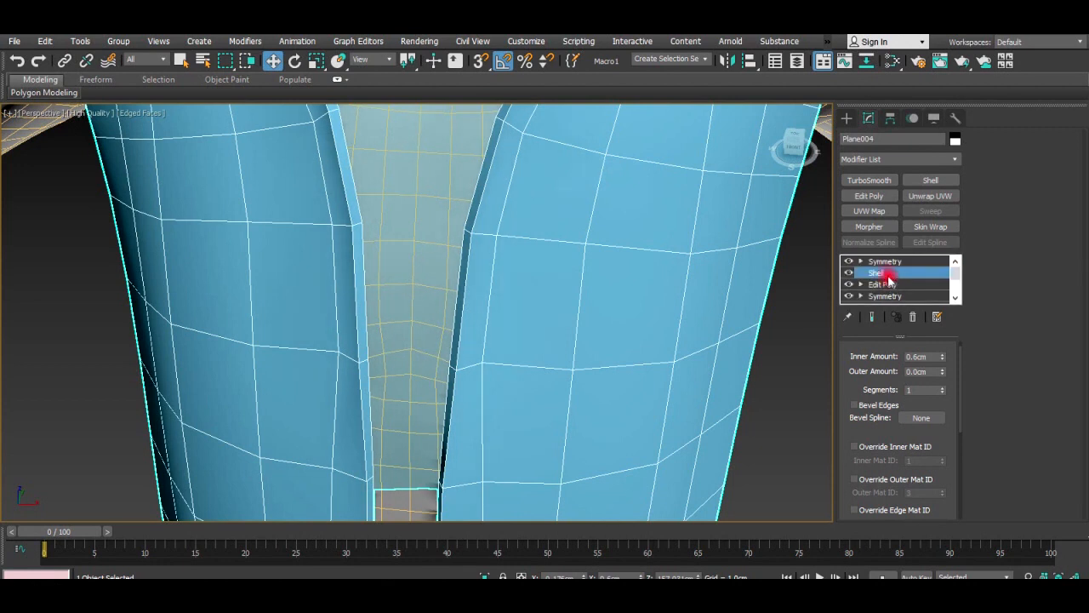
left_click(873, 197)
key("4")
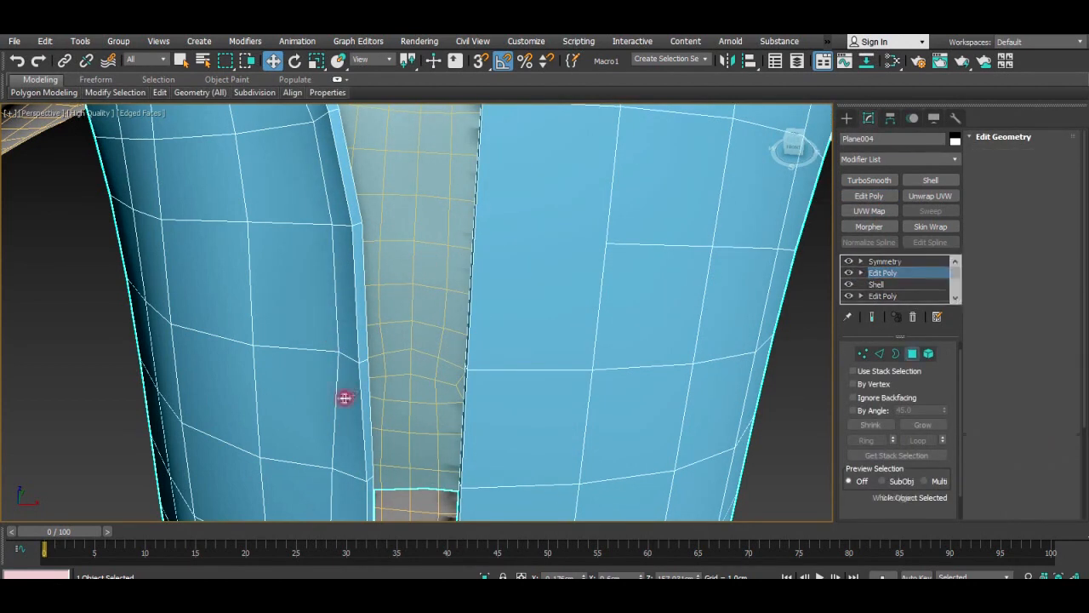
Select the edge loop through the vest's front border strip, convert it to polygons, and check the selected area.
key("2")
double_click(335, 392)
scroll(335, 393, "down", 5)
middle_click_drag(335, 392, 599, 291, "alt")
left_click(909, 354, "ctrl")
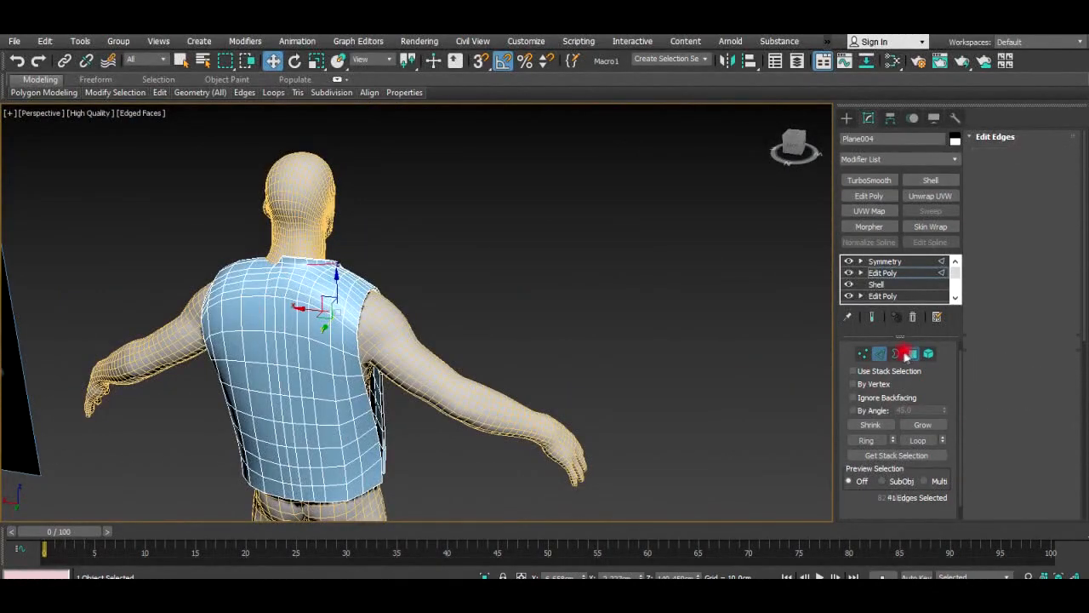
middle_click_drag(315, 315, 139, 272, "alt")
scroll(232, 299, "up", 8)
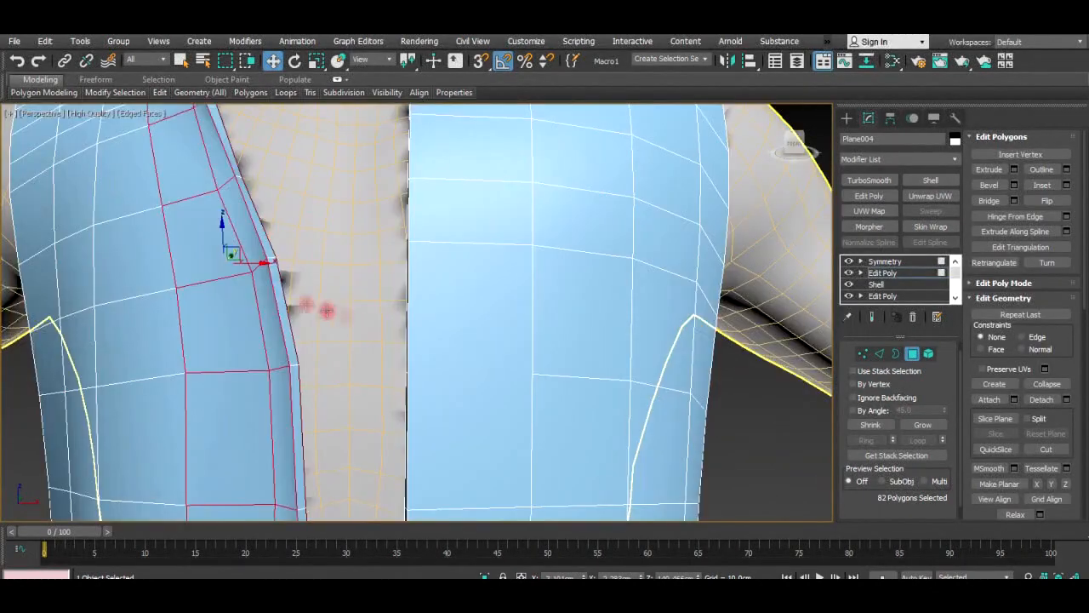
scroll(262, 245, "down", 3)
middle_click_drag(210, 245, 338, 250, "alt")
Clear the polygon selection and trace a point-to-point edge path up the vest's front border strip from the hem.
left_click(337, 252)
scroll(332, 256, "down", 4)
left_click(331, 395)
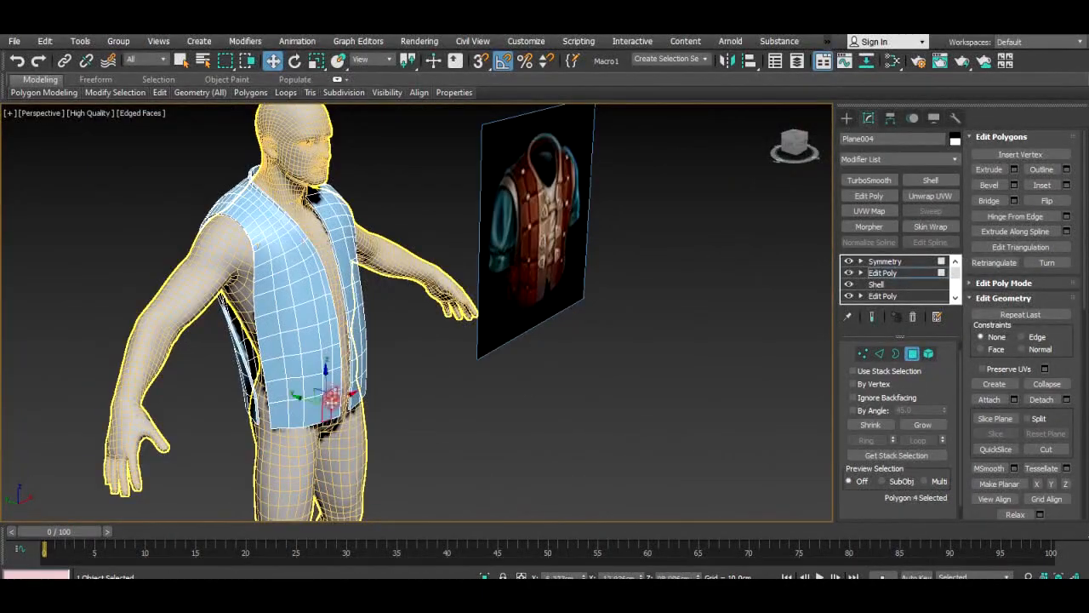
key("2")
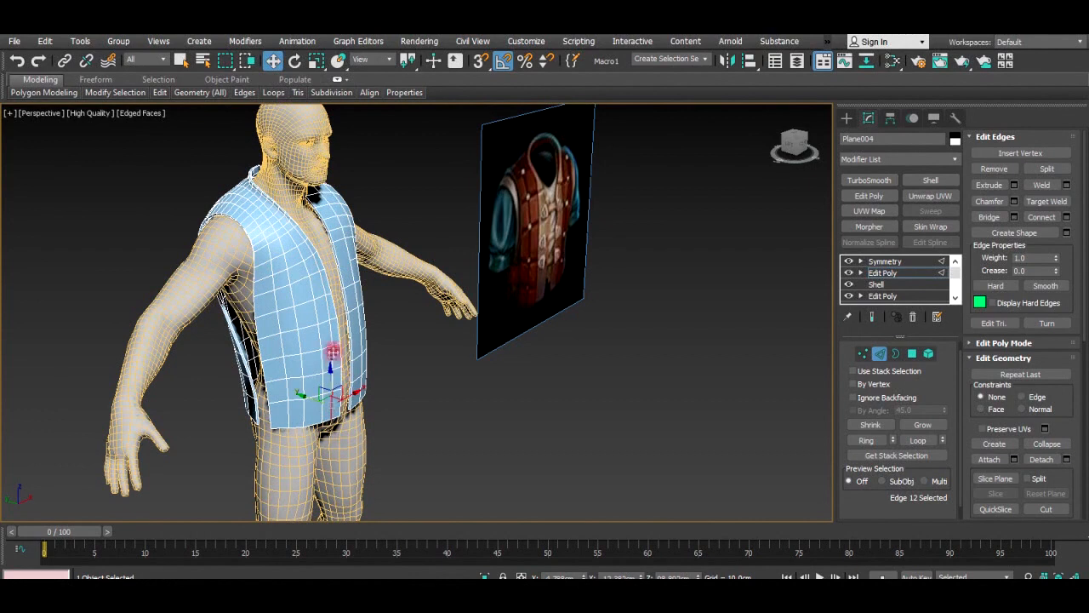
left_click(328, 325)
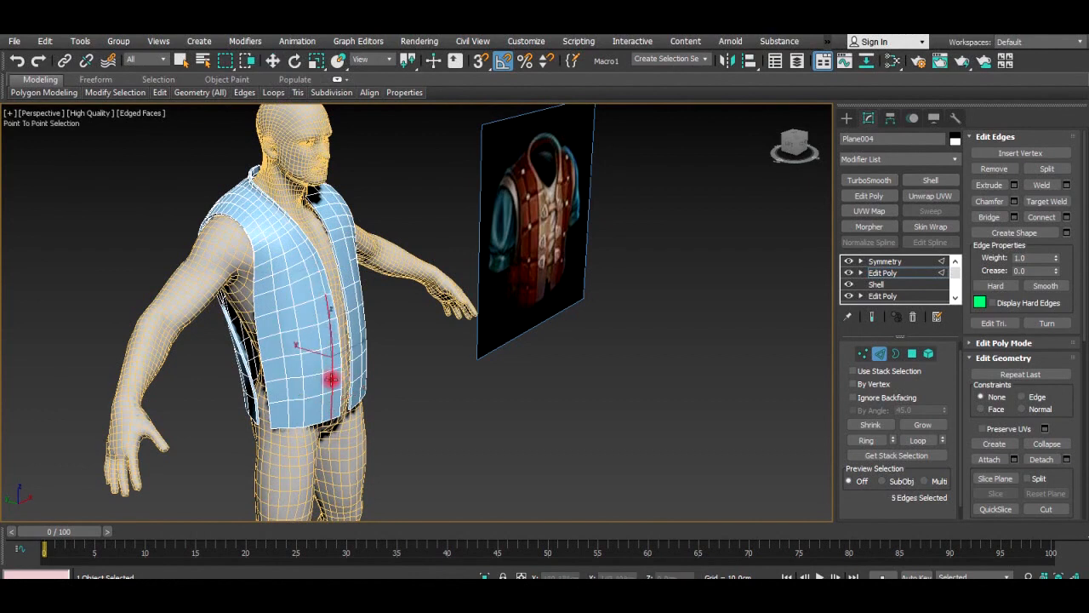
left_click(283, 216)
left_click(293, 221)
left_click(297, 228)
right_click(286, 225)
Extend the edge path along the front border strip up to the chest.
scroll(285, 225, "up", 3)
middle_click_drag(285, 224, 311, 309)
key("F1")
left_click(336, 323)
left_click(348, 318)
right_click(325, 312)
scroll(320, 304, "up", 4)
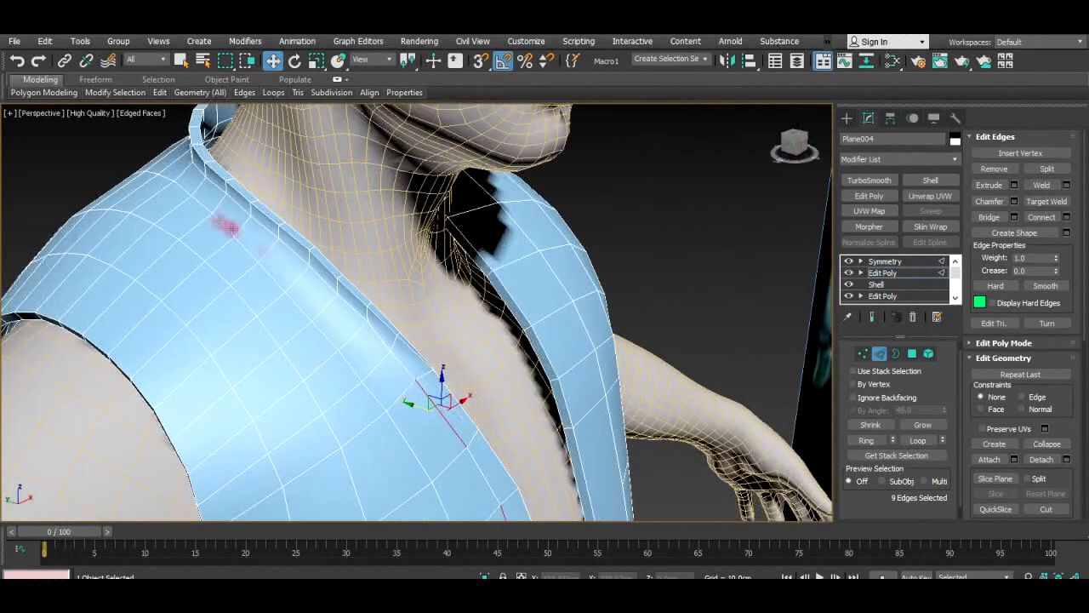
Add the point-to-point edge path from the shoulder along the collar seam to the chest, joining the front path.
left_click(198, 173, "ctrl")
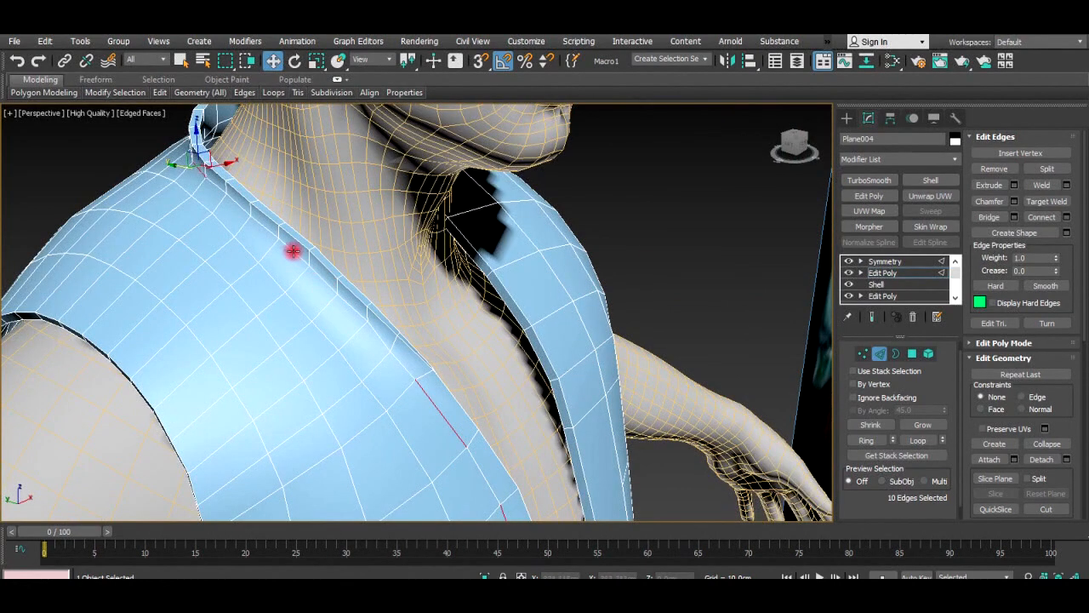
key("alt+p")
left_click(407, 368)
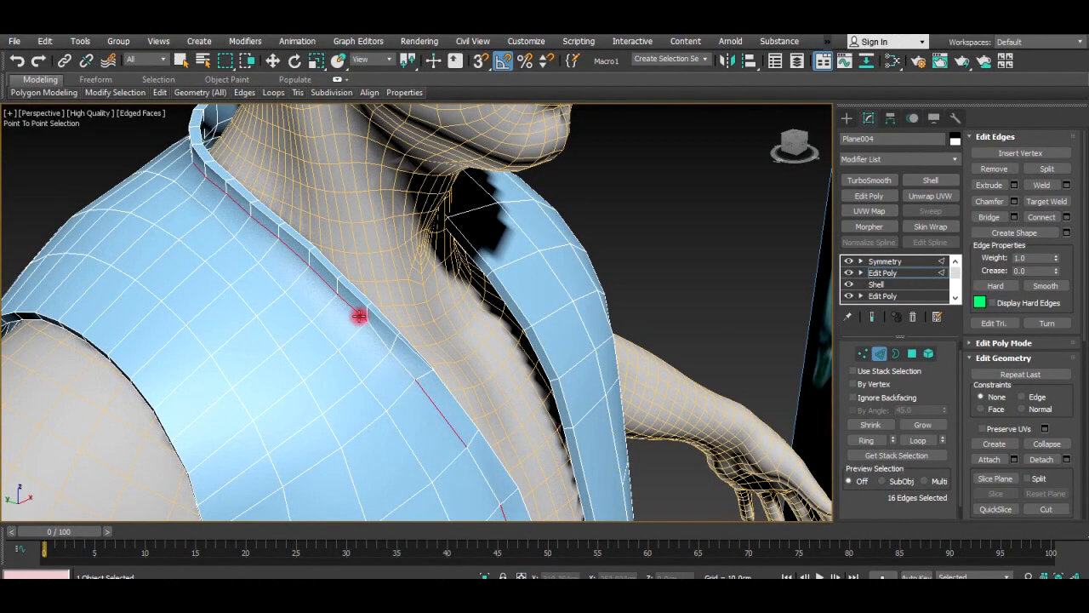
left_click(390, 348)
right_click(391, 348)
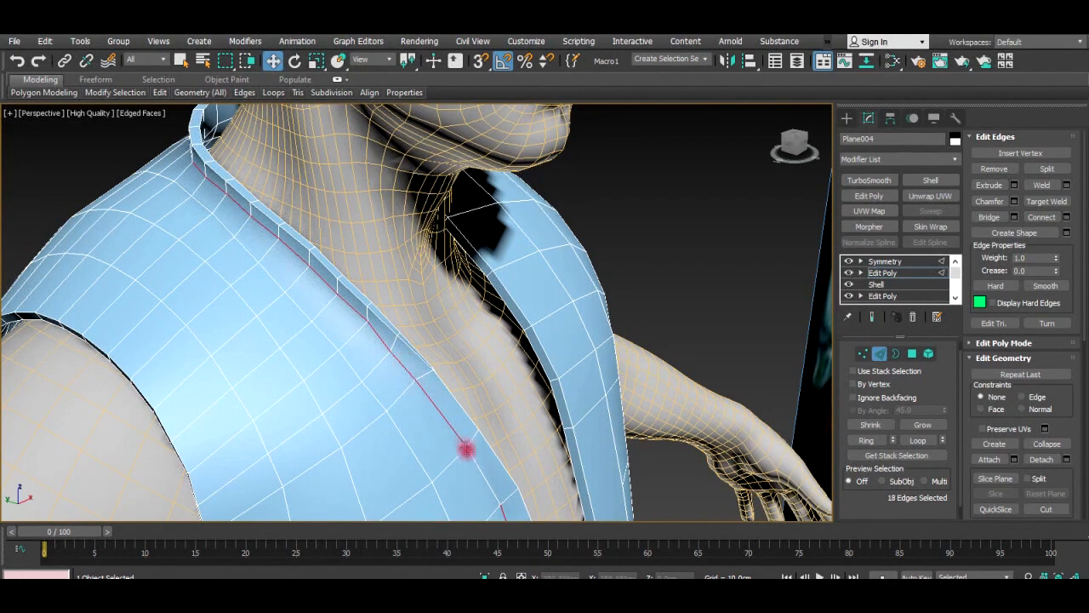
left_click(482, 473, "ctrl")
Continue the edge selection over the shoulder and along the seam beneath the back collar.
scroll(475, 358, "down", 4)
middle_click_drag(474, 358, 492, 230, "alt")
left_click(440, 221, "ctrl")
left_click(427, 219, "ctrl")
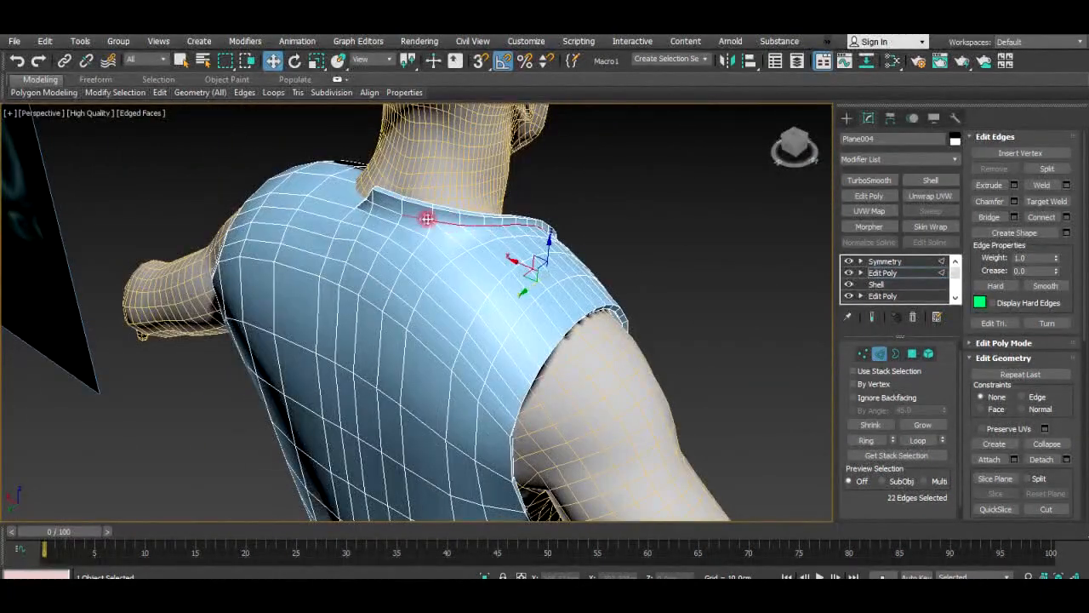
Convert the selected edges to polygons, complete the collar strip at the back, and extrude it by 0.122 cm.
left_click(912, 354, "ctrl")
scroll(644, 304, "down", 2)
middle_click_drag(645, 304, 531, 279, "alt")
scroll(531, 279, "up", 5)
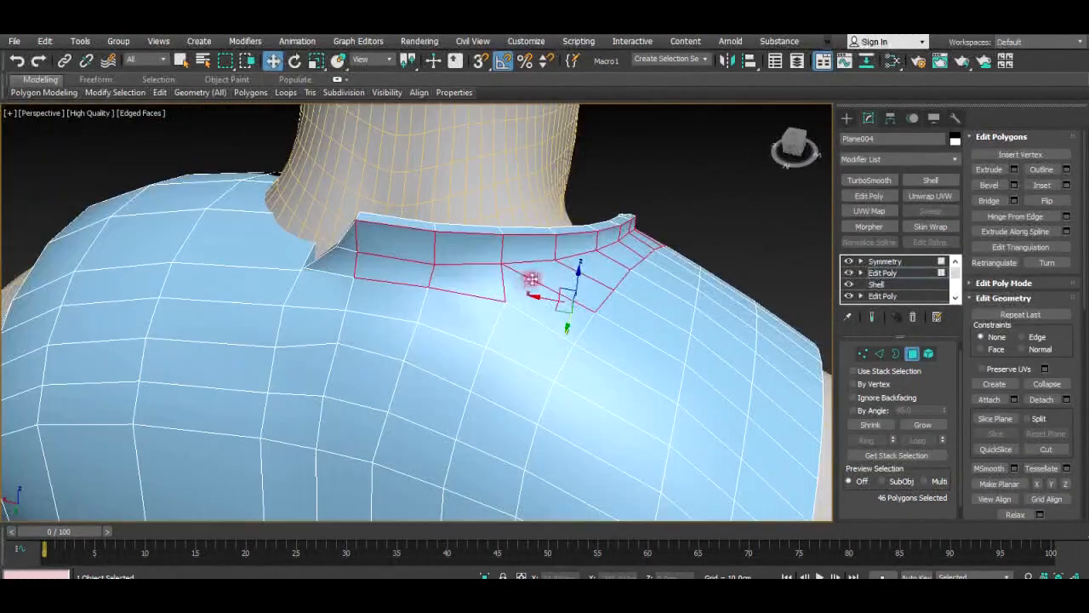
left_click(1012, 171)
left_click_drag(428, 343, 432, 321)
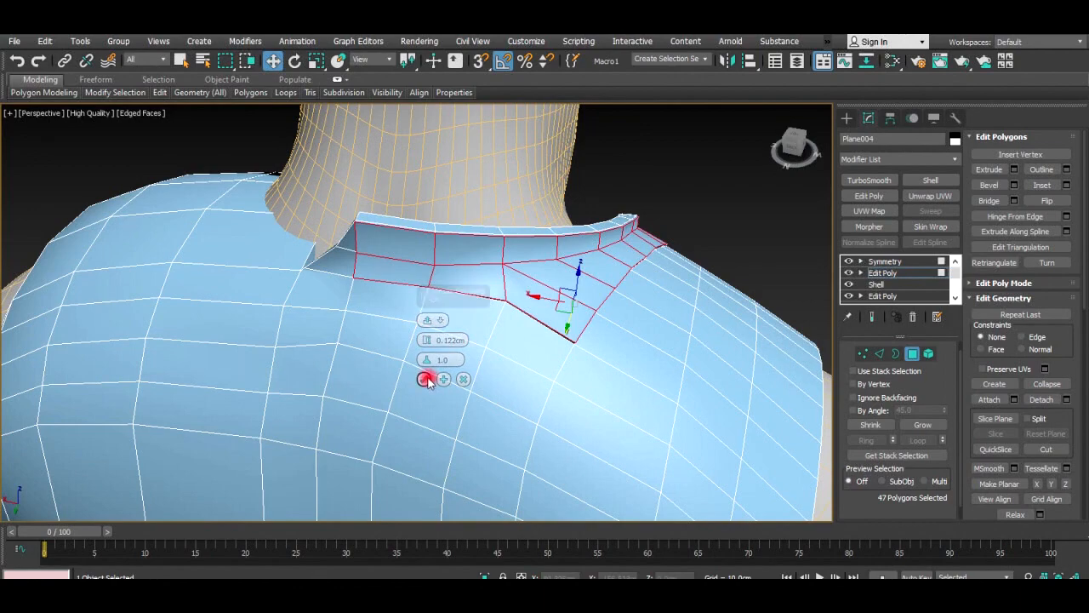
Activate the Symmetry modifier and examine the raised strip's outline on the upper back with and without edged faces.
left_click(882, 273)
left_click(885, 261)
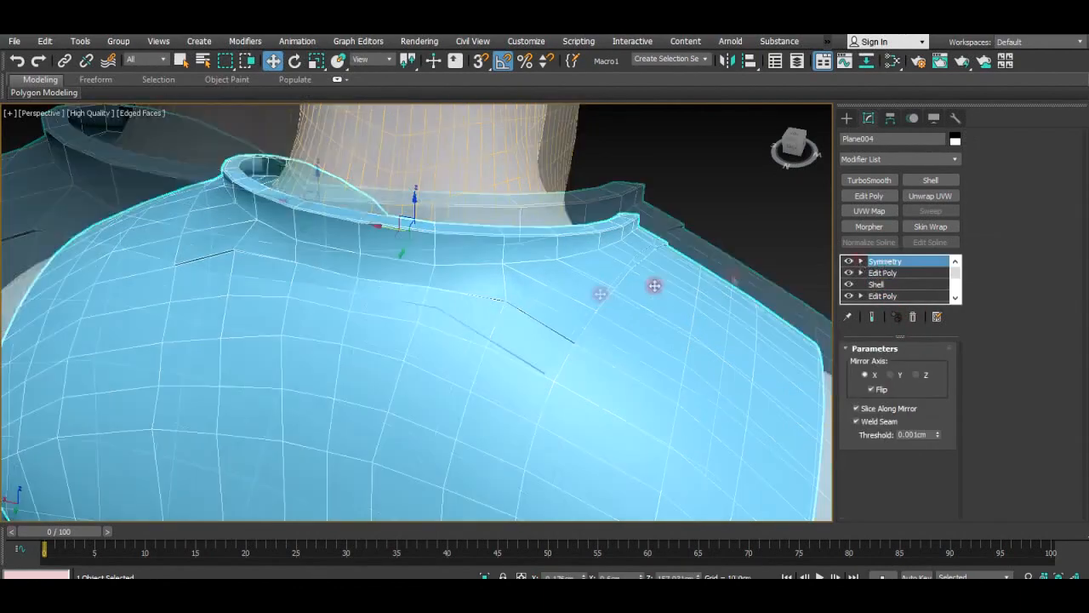
mouse_move(529, 307)
middle_mouse_down("alt")
mouse_move(355, 252)
mouse_move(433, 284)
mouse_move(411, 239)
middle_mouse_up("alt")
key("F4")
middle_click_drag(489, 302, 616, 316, "alt")
scroll(377, 182, "up", 5)
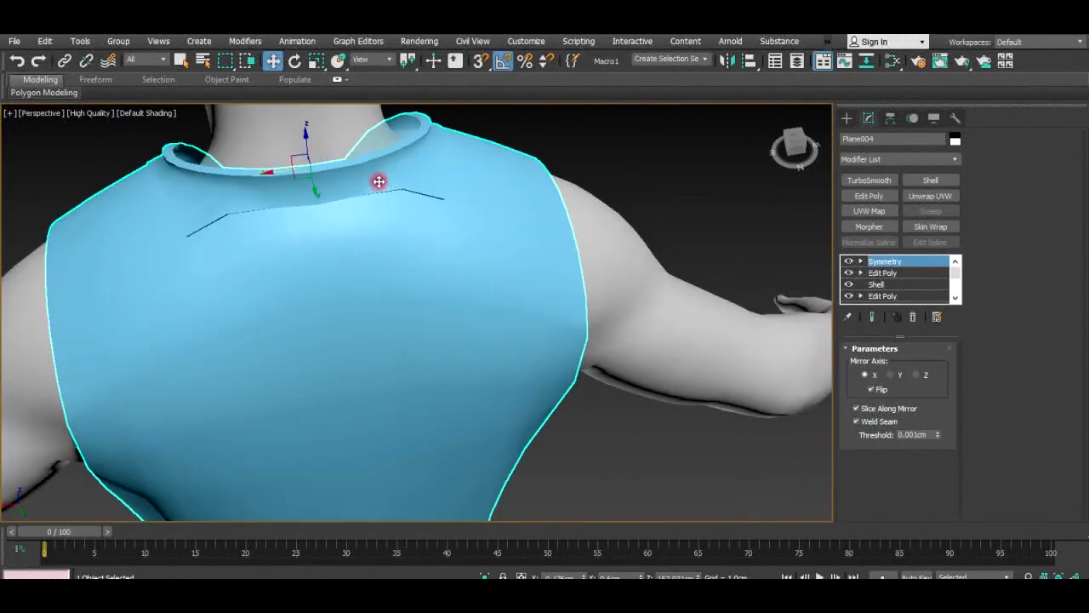
key("F4")
scroll(357, 281, "up", 5)
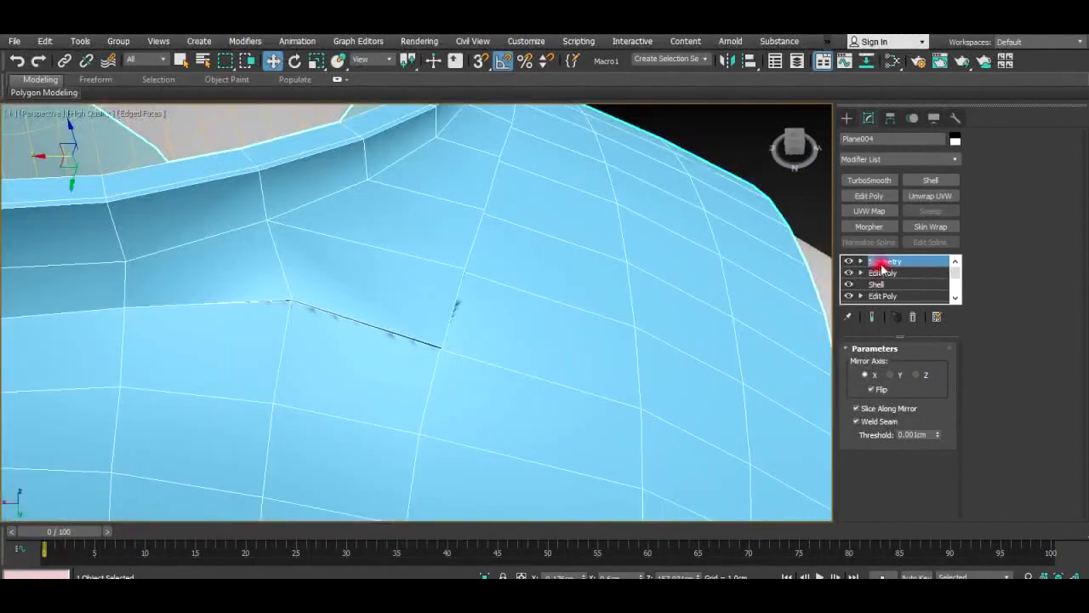
Select the three vertices at the inner bend of the raised strip on the upper back and reposition them in the Right view.
left_click(882, 272)
left_click_drag(279, 286, 303, 309)
middle_click_drag(351, 312, 399, 320, "alt")
left_click_drag(428, 343, 466, 383)
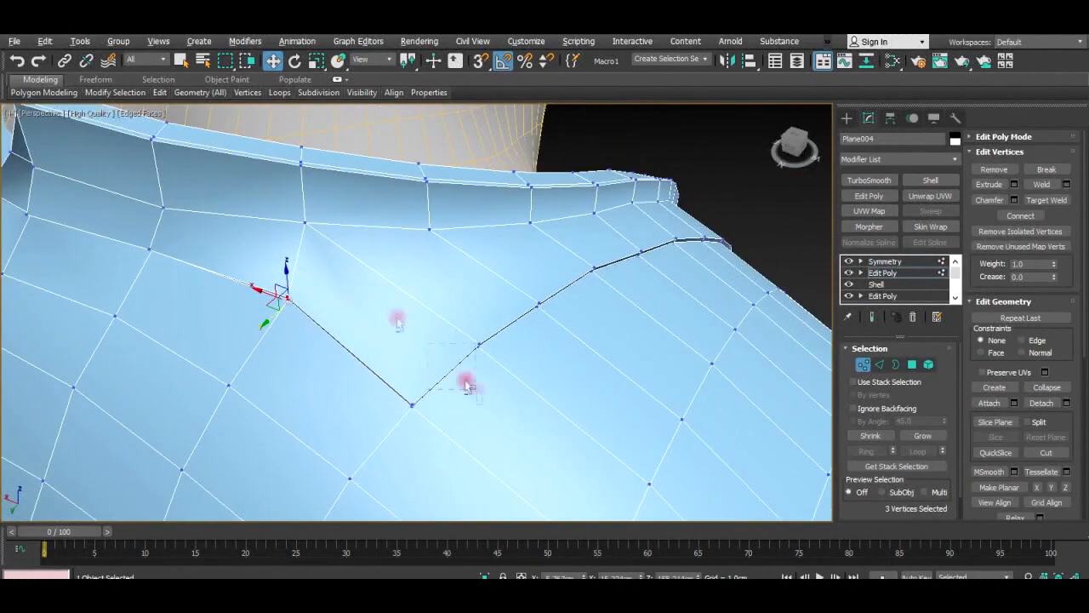
middle_click_drag(250, 318, 325, 239, "alt")
middle_click_drag(289, 303, 577, 251, "alt")
key("alt+w")
middle_click(366, 387)
key("alt+w")
scroll(489, 348, "down", 5)
scroll(515, 294, "up", 8)
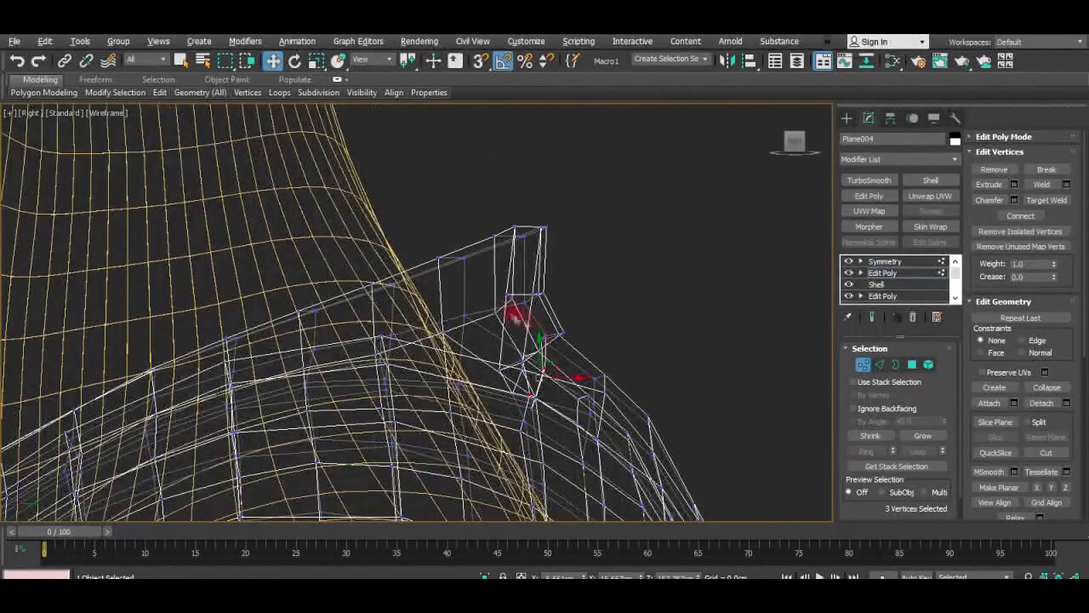
left_click_drag(560, 362, 562, 362)
scroll(596, 367, "up", 2)
Return to the Perspective view and adjust the two neighboring vertices of the raised strip near the center back.
key("alt+w")
middle_click(587, 357)
key("alt+w")
middle_click_drag(574, 350, 523, 364, "alt")
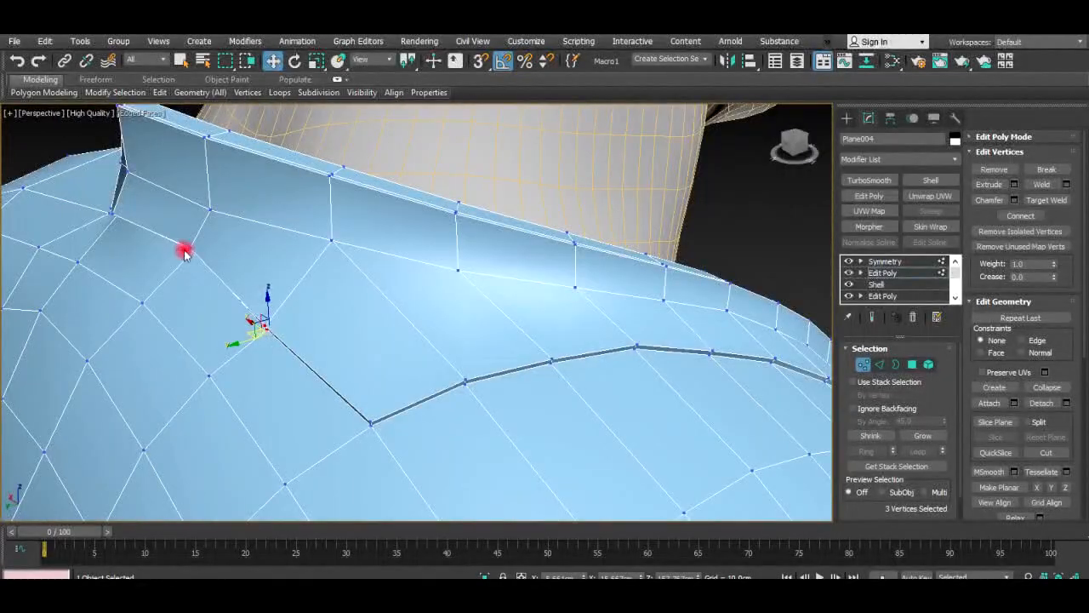
left_click_drag(204, 258, 205, 260)
middle_click_drag(205, 259, 410, 165, "alt")
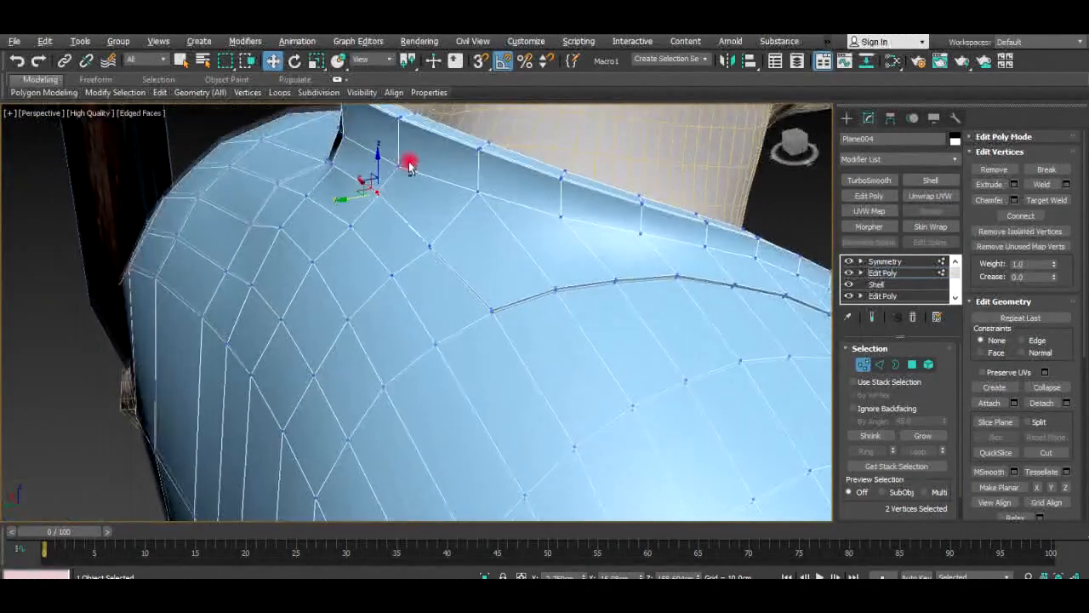
Leave vertex editing, return to Symmetry, and compare the deselected, shaded vest with the armor reference.
left_click(862, 365)
left_click(891, 262)
scroll(499, 277, "down", 5)
left_click(681, 256)
middle_click_drag(560, 273, 264, 223, "alt")
scroll(352, 223, "down", 8)
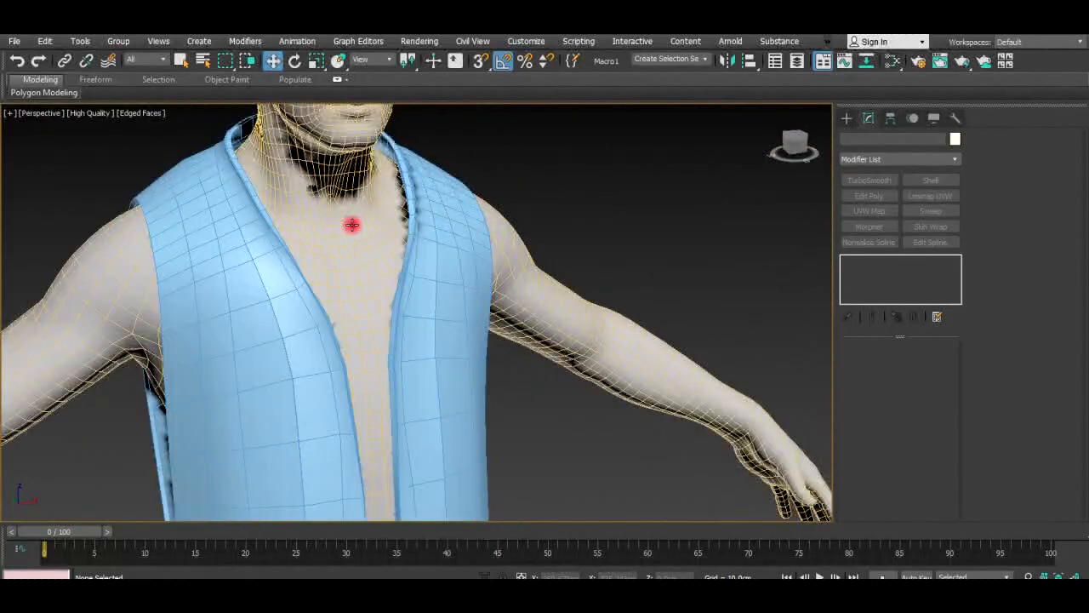
key("F4")
middle_click_drag(426, 298, 458, 268, "alt")
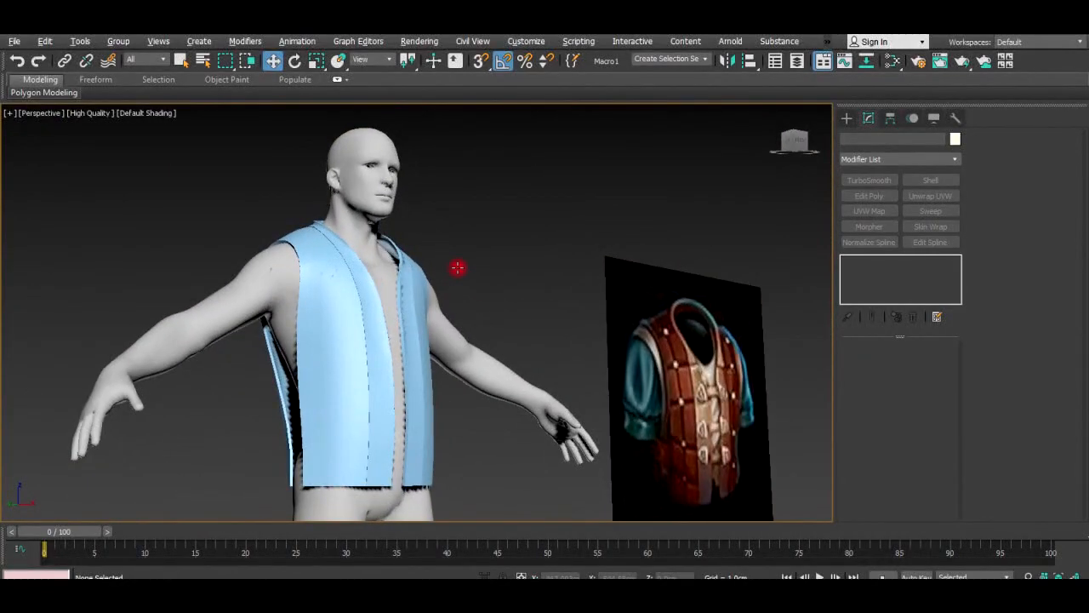
Select the vest again with edged faces shown and activate the Edit Poly modifier above Shell.
left_click(340, 327)
key("F4")
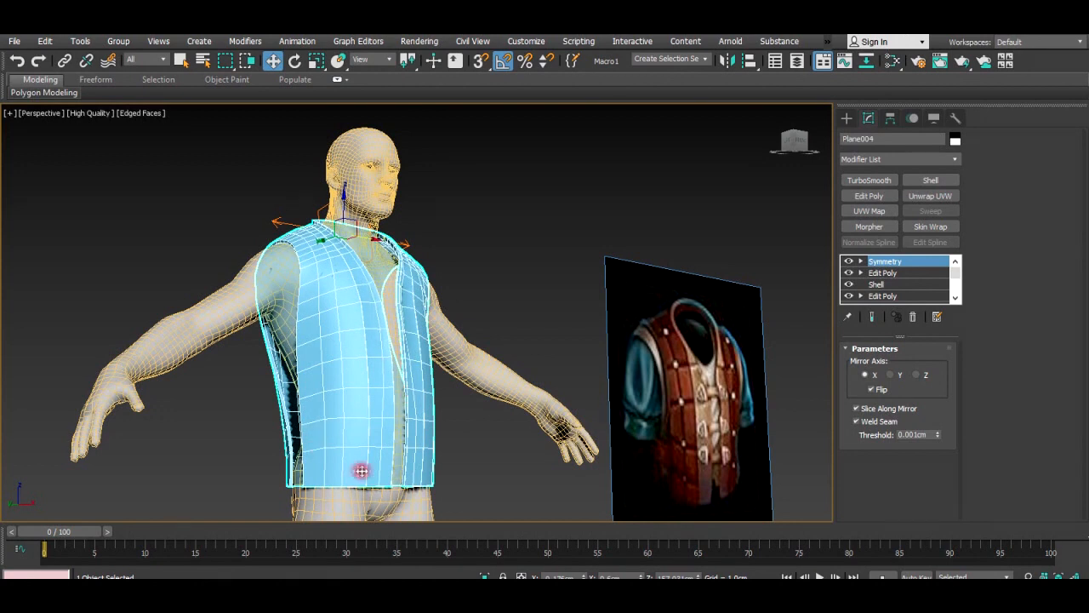
left_click(894, 274)
key("4")
left_click(344, 470)
left_click(331, 466, "ctrl")
left_click(315, 459, "ctrl")
left_click(316, 438, "ctrl")
left_click(333, 433, "ctrl")
left_click(354, 432, "ctrl")
left_click(344, 413, "ctrl")
left_click(334, 409, "ctrl")
left_click(317, 404, "ctrl")
left_click(314, 379, "ctrl")
left_click(335, 377, "ctrl")
left_click(351, 376, "ctrl")
left_click(352, 350, "ctrl")
left_click(336, 350, "ctrl")
left_click(312, 349, "ctrl")
left_click(313, 326, "ctrl")
left_click(333, 324, "ctrl")
left_click(352, 321, "ctrl")
left_click(352, 301, "ctrl")
left_click(334, 301, "ctrl")
left_click(309, 303, "ctrl")
left_click(597, 268)
Select the surplus closely spaced edge loops crossing the shoulder and upper back and remove them.
middle_click_drag(442, 277, 332, 270, "alt")
key("2")
scroll(309, 267, "up", 4)
double_click(370, 339)
double_click(343, 311, "ctrl")
double_click(282, 260, "ctrl")
middle_click_drag(263, 253, 339, 286, "alt")
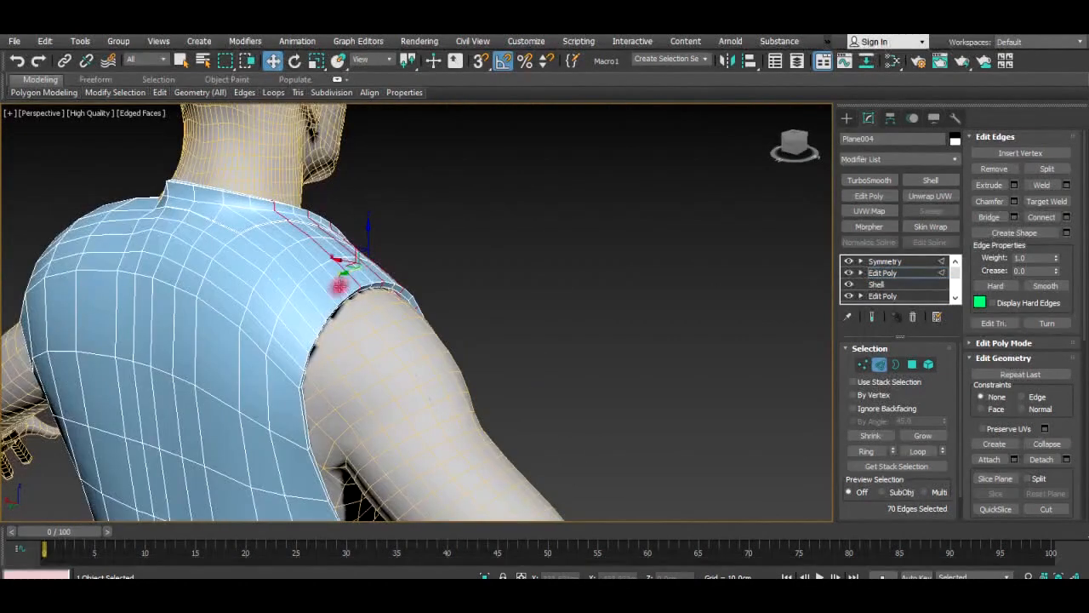
double_click(304, 316, "ctrl")
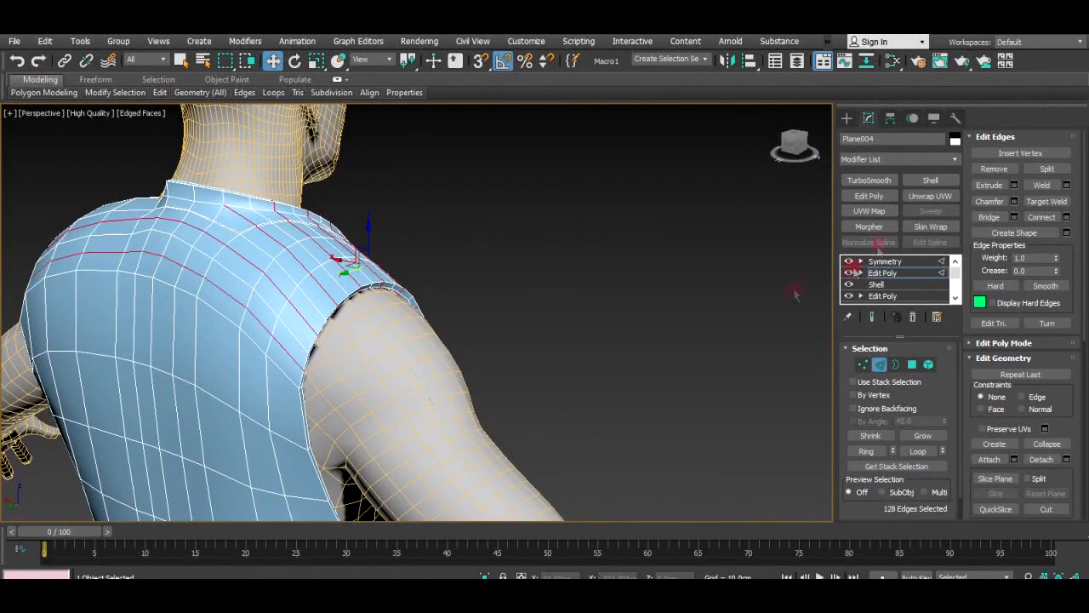
left_click(993, 169)
middle_click_drag(509, 298, 360, 188, "alt")
scroll(360, 188, "down", 4)
middle_click_drag(377, 224, 397, 257)
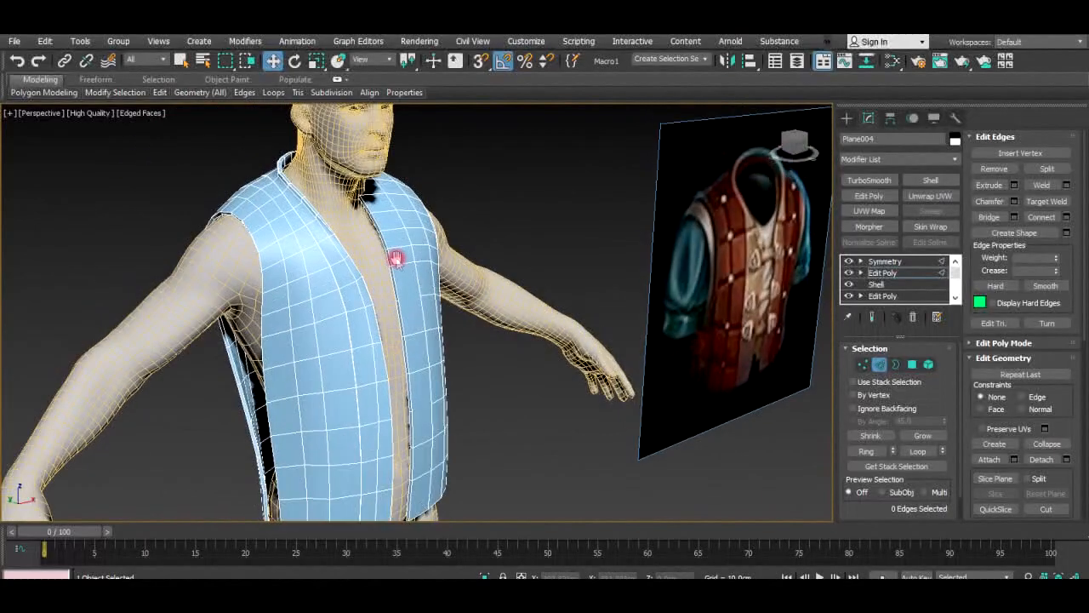
key("4")
middle_click_drag(347, 309, 377, 353, "alt")
left_click(345, 481)
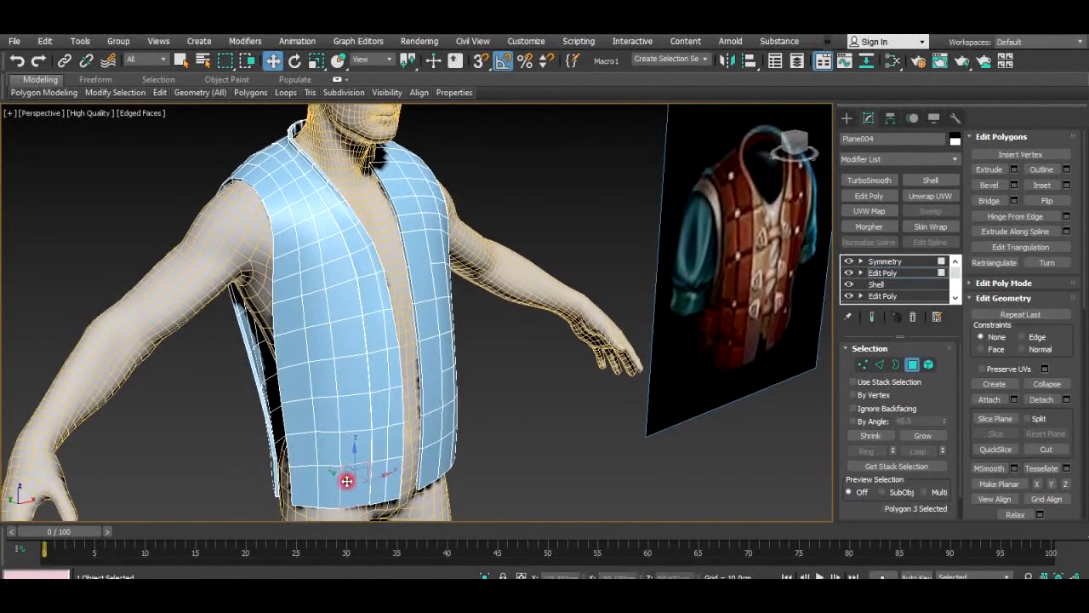
key("2")
double_click(341, 483)
middle_click_drag(337, 434, 365, 462, "alt")
key("4")
left_click(353, 466, "ctrl")
left_click(330, 466, "ctrl")
left_click(328, 433, "ctrl")
left_click(356, 426, "ctrl")
left_click(377, 395, "ctrl")
left_click(374, 419, "ctrl")
left_click(350, 393, "ctrl")
left_click(326, 392, "ctrl")
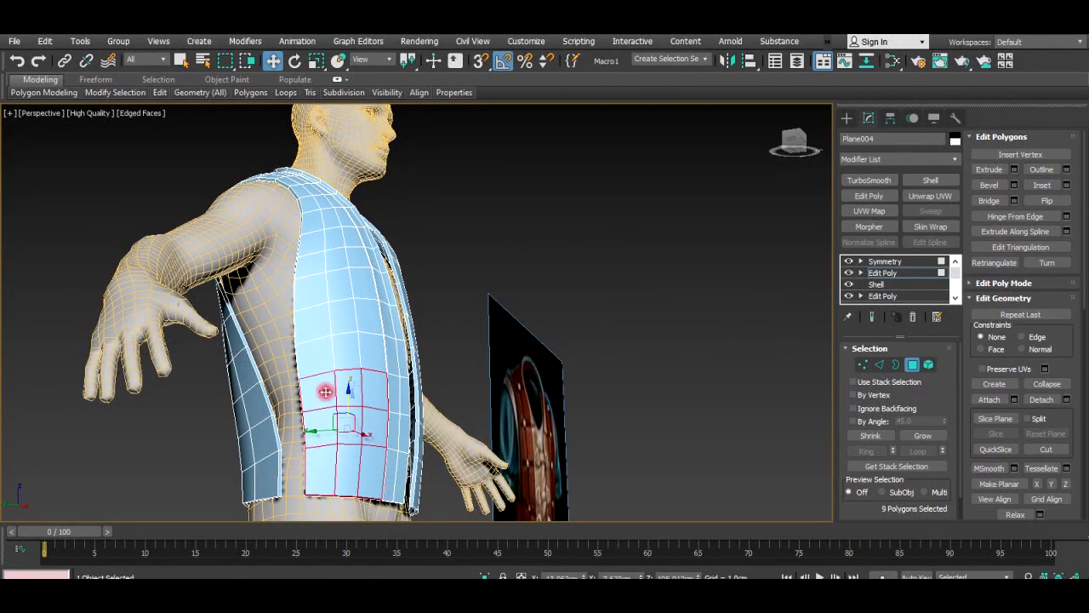
left_click(320, 387, "ctrl")
left_click(315, 353, "ctrl")
left_click(318, 319, "ctrl")
left_click(314, 287, "ctrl")
left_click(314, 263, "ctrl")
left_click(315, 241, "ctrl")
left_click(312, 222, "ctrl")
left_click(312, 205, "ctrl")
left_click(351, 345, "ctrl")
left_click(345, 317, "ctrl")
left_click(339, 286, "ctrl")
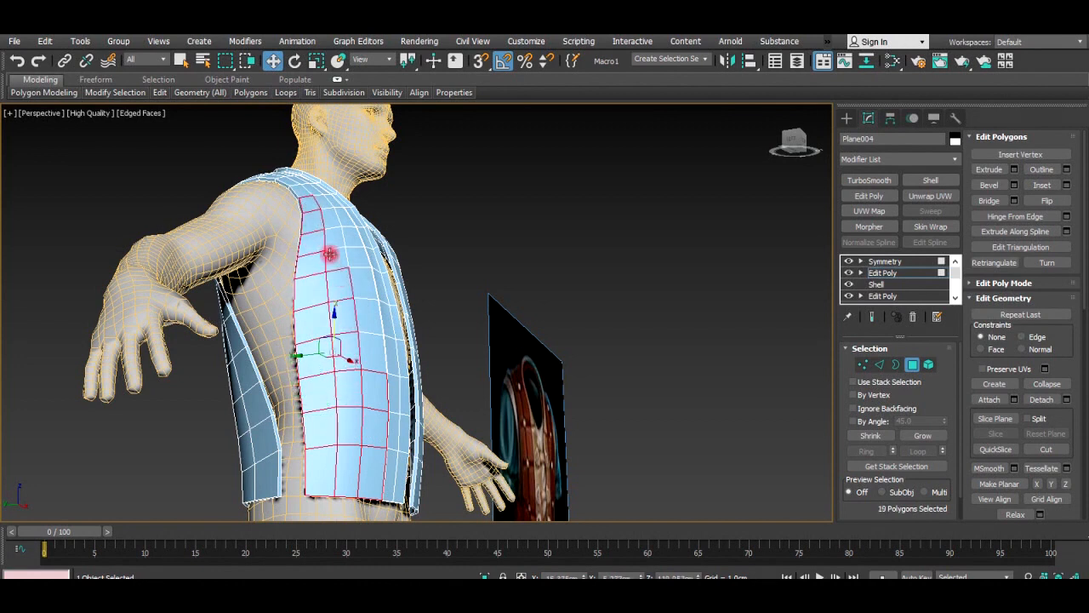
left_click(324, 201, "ctrl")
left_click(370, 343, "ctrl")
left_click(368, 315, "ctrl")
left_click(365, 286, "ctrl")
left_click(361, 258, "ctrl")
left_click(355, 234, "ctrl")
left_click(344, 215, "ctrl")
left_click(334, 201, "ctrl")
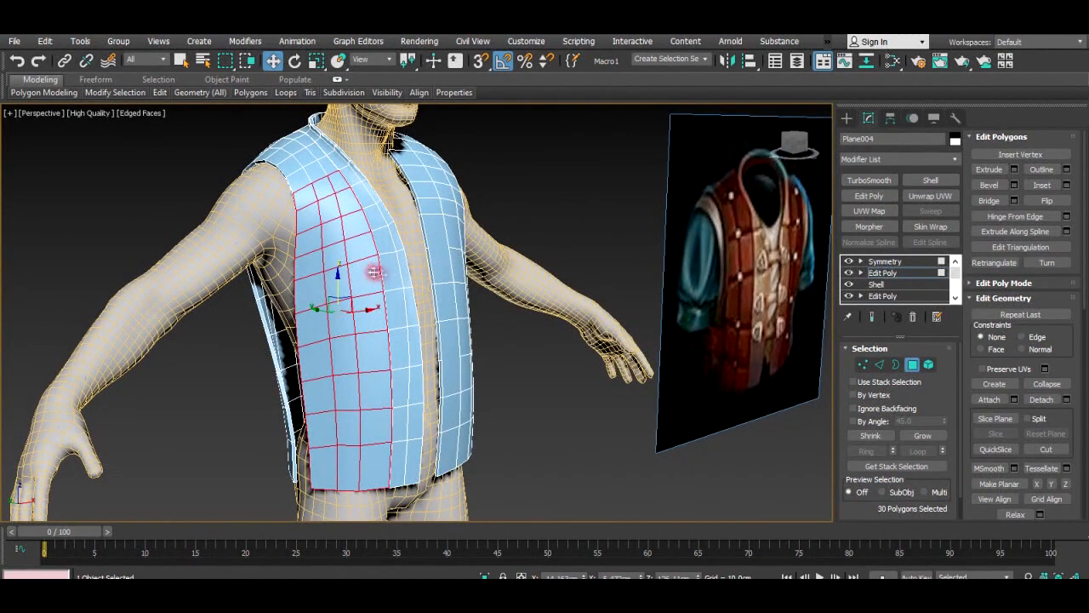
mouse_move(513, 412)
middle_mouse_down("alt")
mouse_move(448, 377)
mouse_move(539, 309)
mouse_move(550, 346)
mouse_move(525, 395)
middle_mouse_up("alt")
left_click(594, 395)
Exit polygon editing, return to Symmetry, and compare the shaded vest with the armor reference.
left_click(911, 366)
left_click(906, 262)
scroll(602, 398, "down", 3)
middle_click_drag(602, 400, 562, 392)
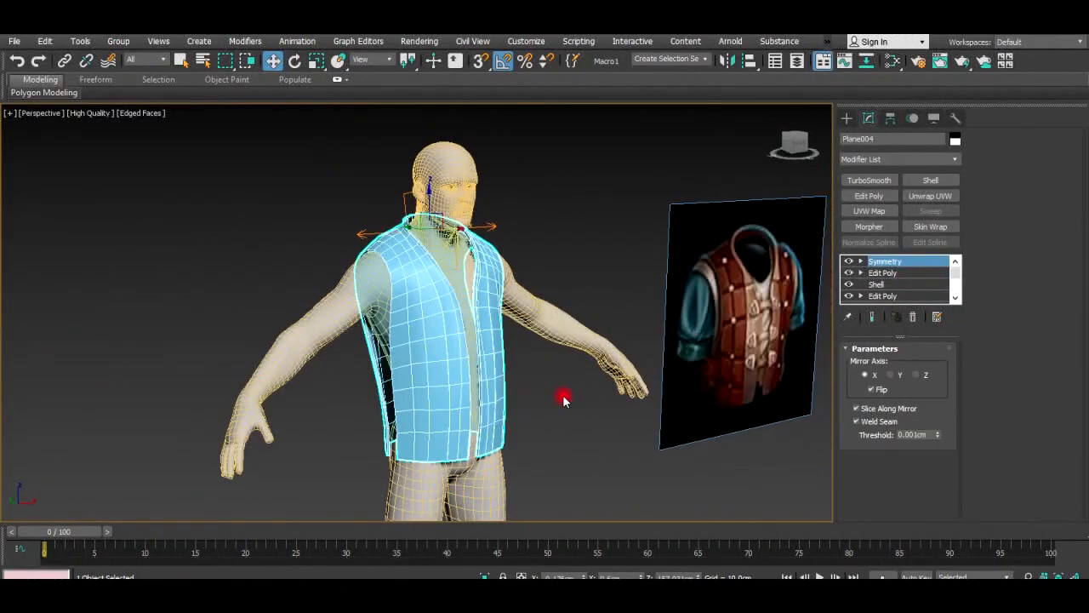
key("F4")
left_click(554, 403)
middle_click_drag(554, 404, 467, 383)
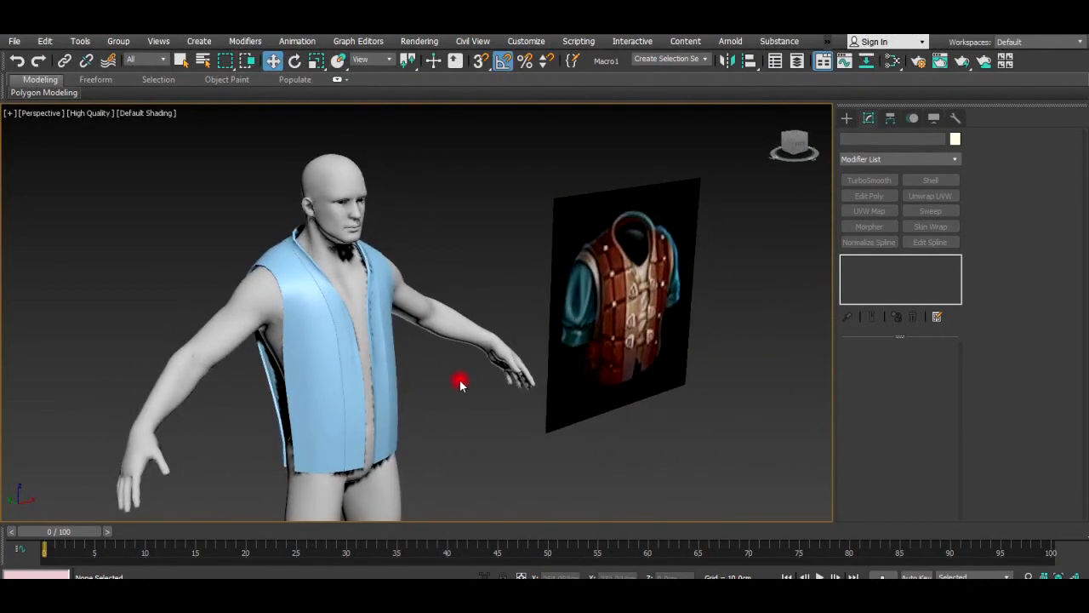
middle_click_drag(460, 385, 360, 316, "alt")
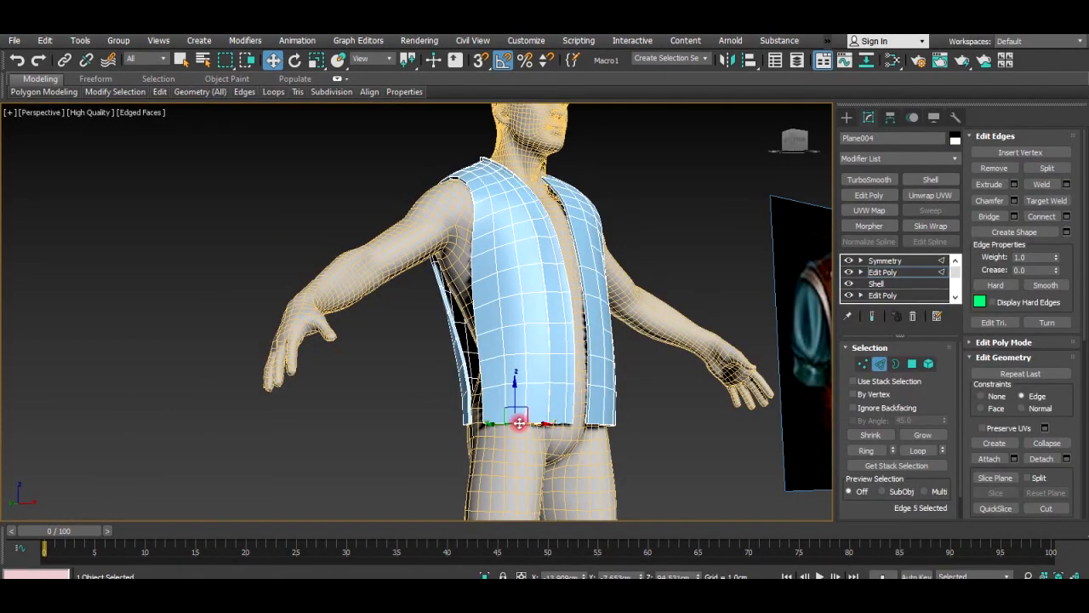
Expand the selected front hem edge to its ring and connect it to add a vertical edge loop through the panel.
middle_click_drag(521, 424, 528, 397, "alt")
left_click(868, 450)
left_click(1053, 218)
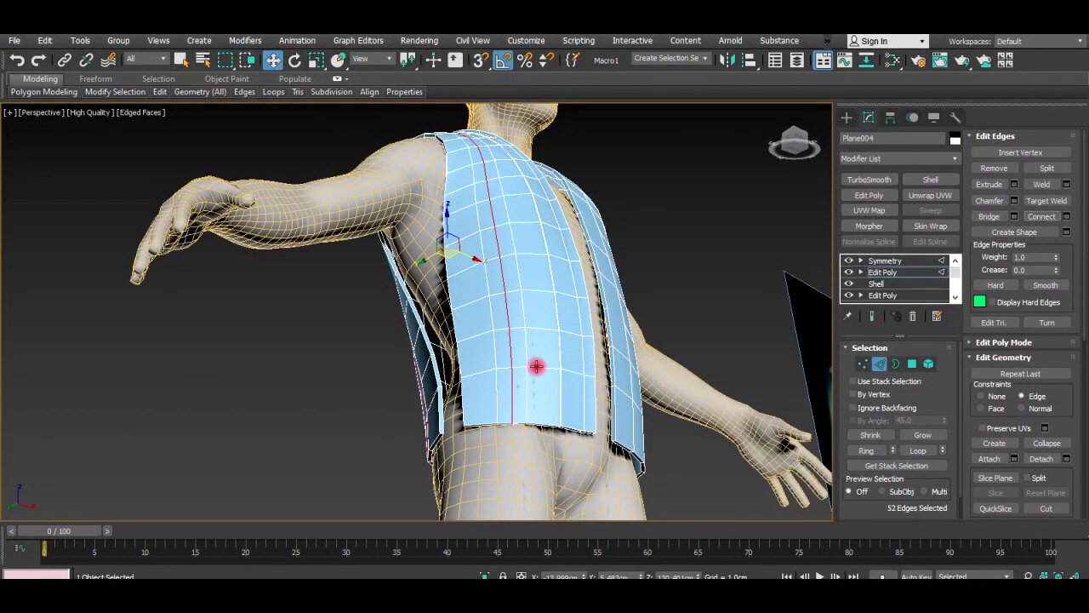
Add short horizontal edge rows crossing the new vertical loop on the lower and middle front panel to the edge selection.
scroll(536, 366, "up", 3)
left_click(497, 369, "ctrl")
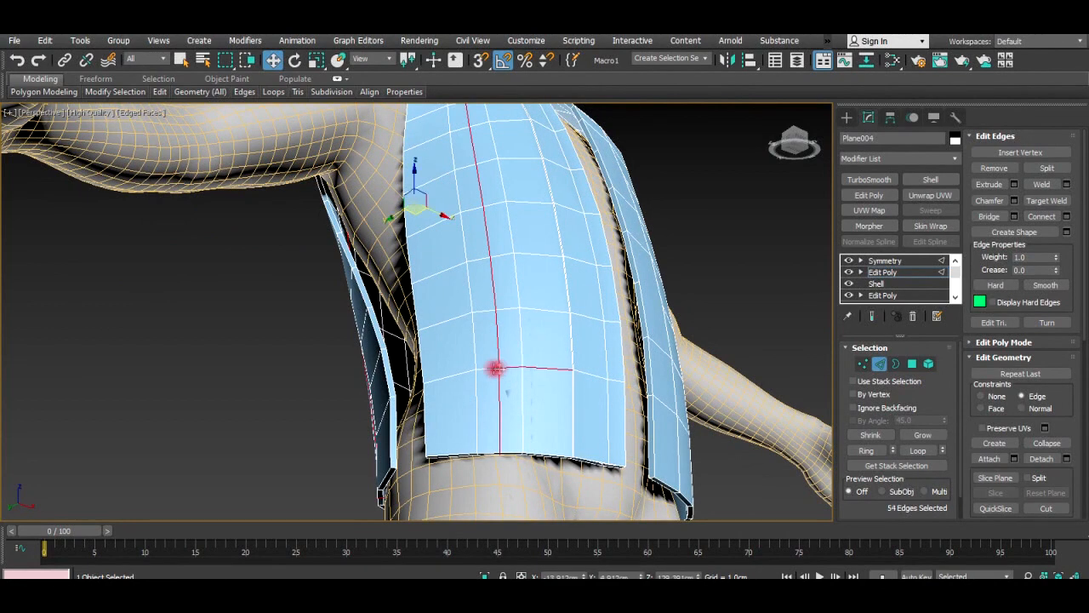
left_click(544, 310, "ctrl")
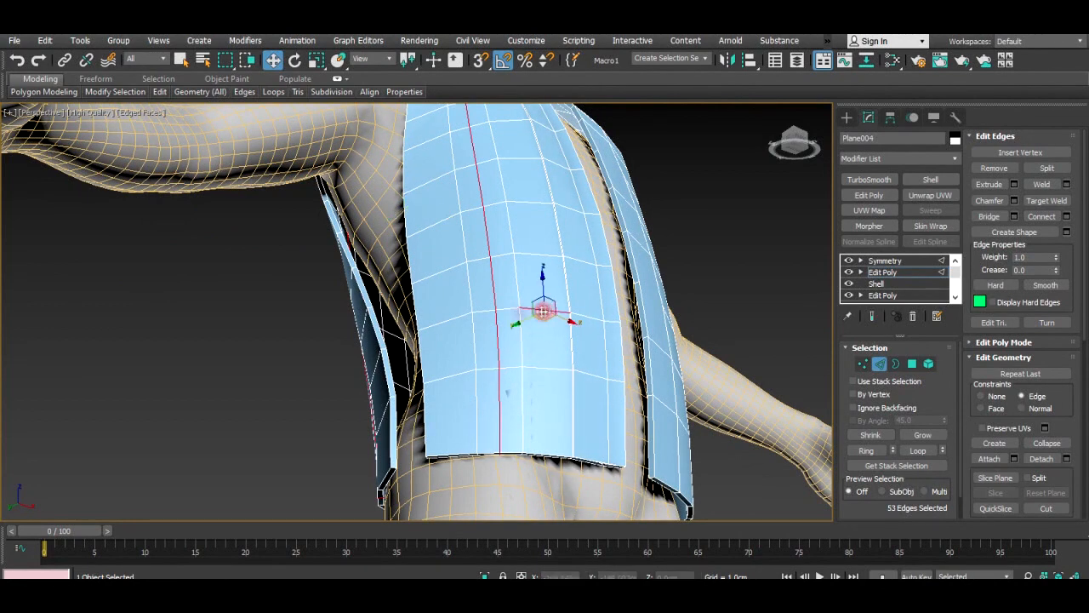
left_click(533, 201, "ctrl")
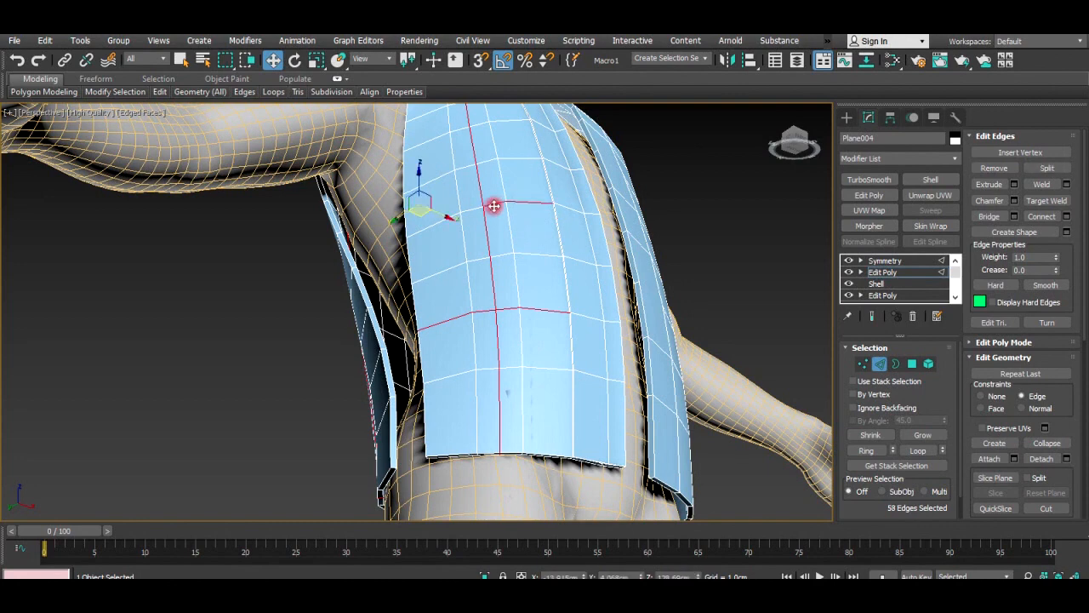
Extend the edge selection with the horizontal row across the chest, from the armhole past the vertical loop.
scroll(516, 301, "down", 3)
left_click(503, 300, "ctrl")
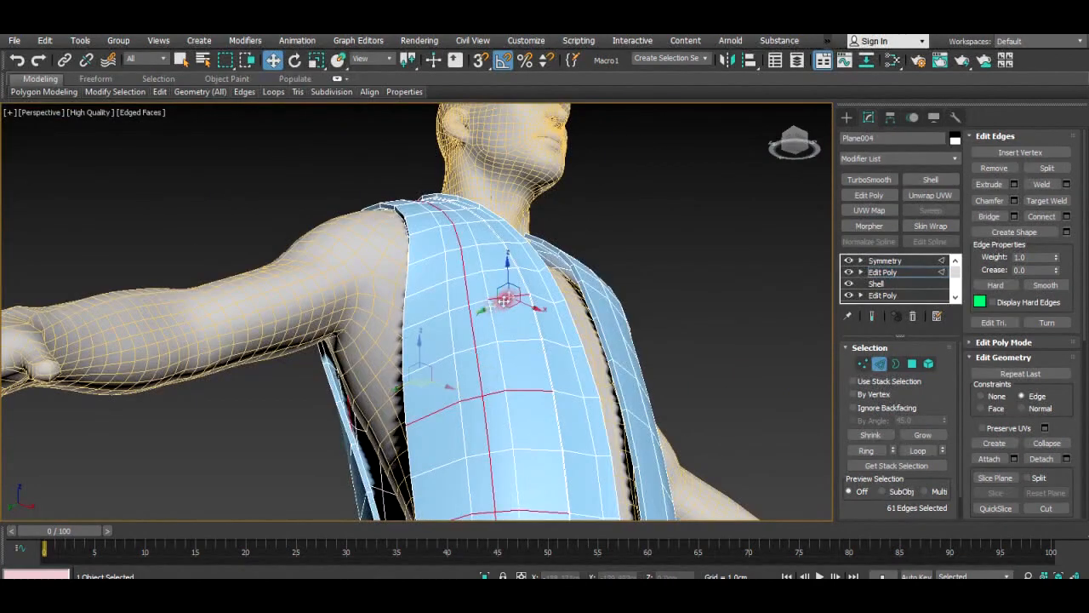
middle_click_drag(439, 314, 481, 330, "alt")
left_click(487, 327, "ctrl")
left_click(446, 340, "ctrl")
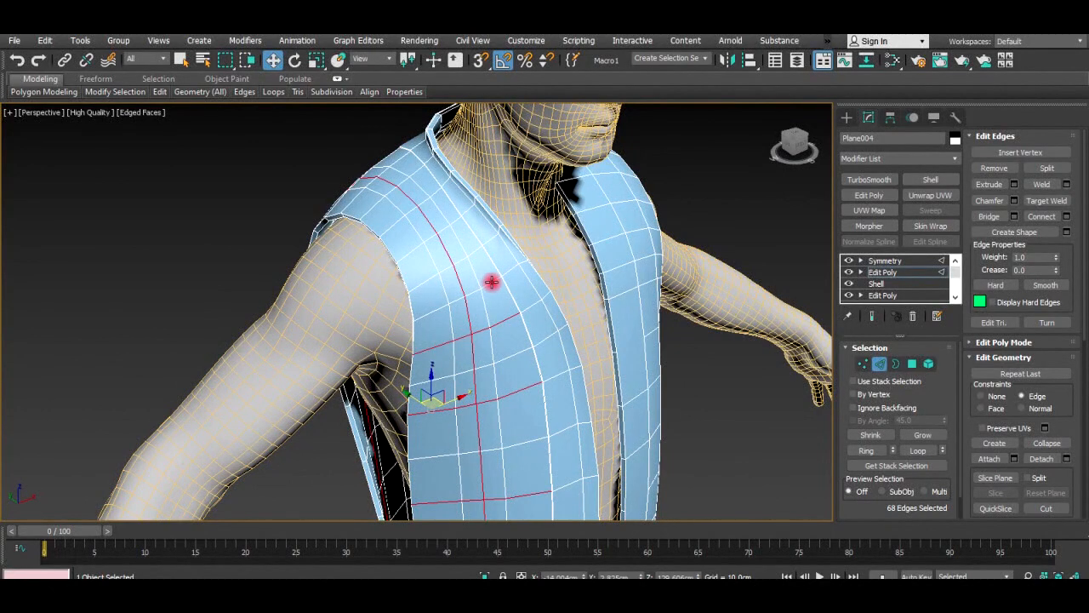
Add the horizontal edge rows crossing the vertical loop on the upper chest and front of the shoulder to the selection.
left_click(446, 267, "ctrl")
left_click(461, 258, "ctrl")
left_click(435, 191, "ctrl")
left_click(425, 202, "ctrl")
left_click(403, 219, "ctrl")
left_click(395, 225, "ctrl")
Add the crossing edges over the back of the shoulder, between the armhole and the neckline side, to the selection.
middle_click_drag(409, 236, 640, 293, "alt")
left_click(499, 350, "ctrl")
left_click(482, 329, "ctrl")
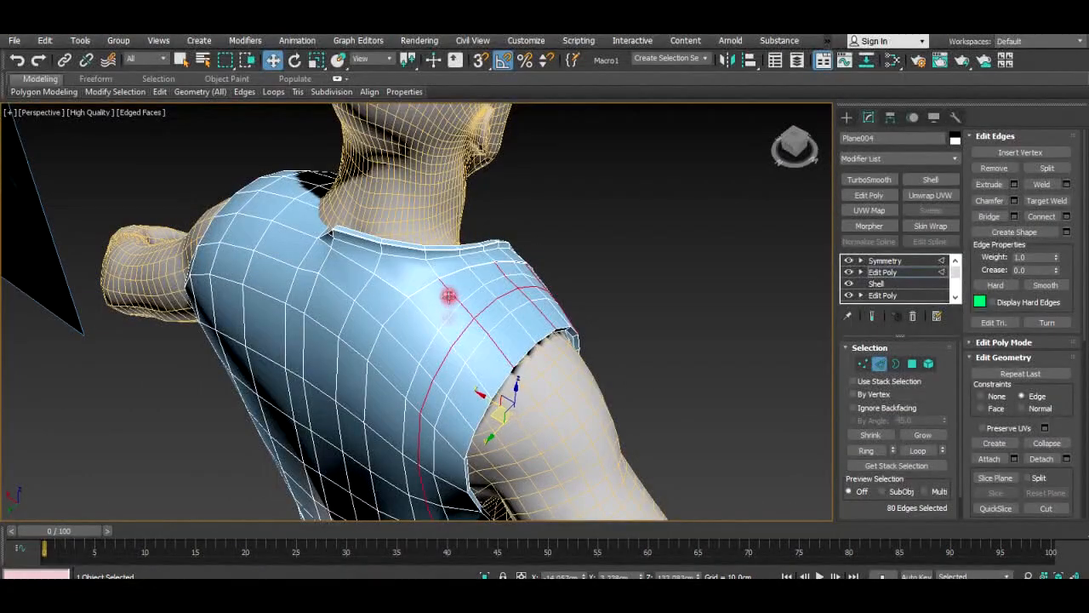
left_click(423, 377, "ctrl")
Add the horizontal edge row across the upper back beside the armhole to the selection.
middle_click_drag(410, 351, 514, 253, "alt")
left_click(540, 284, "ctrl")
left_click(502, 271, "ctrl")
left_click(488, 267, "ctrl")
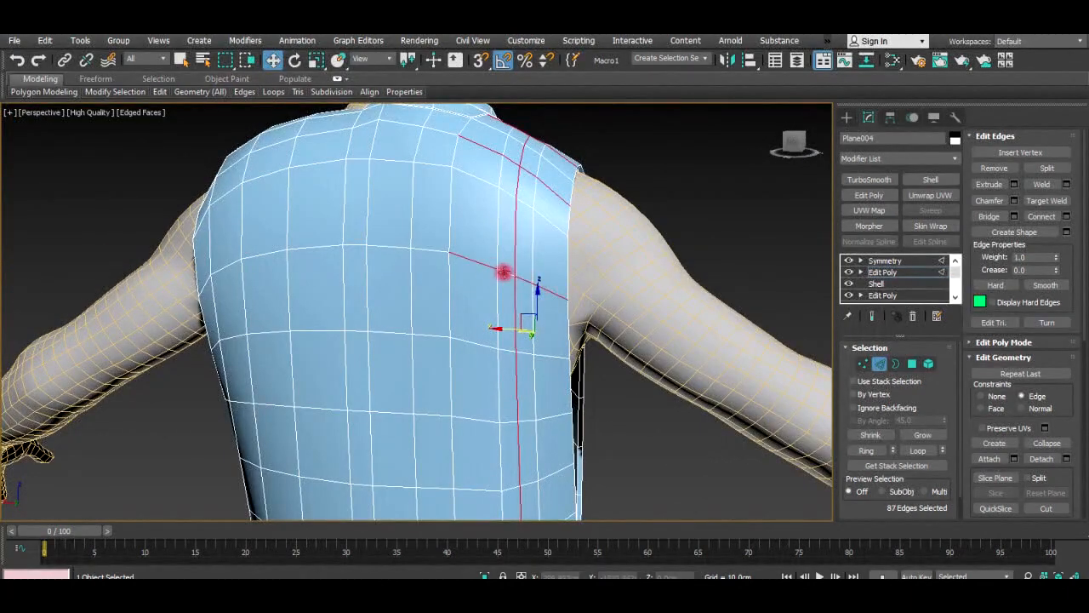
left_click(504, 273, "ctrl")
Add alternate horizontal edge rows crossing the vertical loop on the middle and lower back to the selection.
middle_click_drag(522, 366, 486, 255)
left_click(519, 311, "ctrl")
left_click(498, 312, "ctrl")
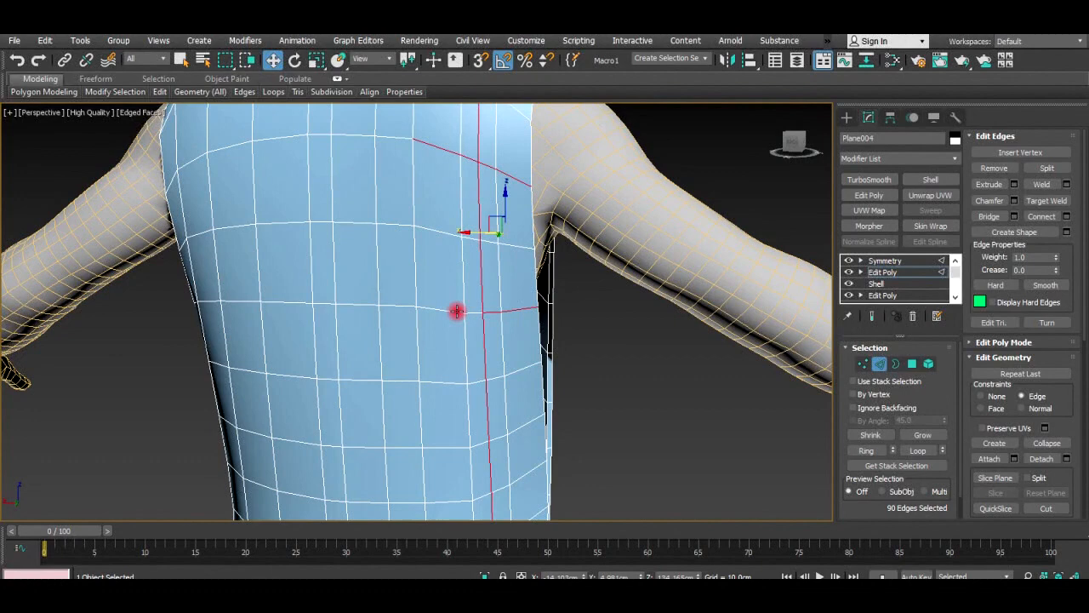
left_click(445, 448, "ctrl")
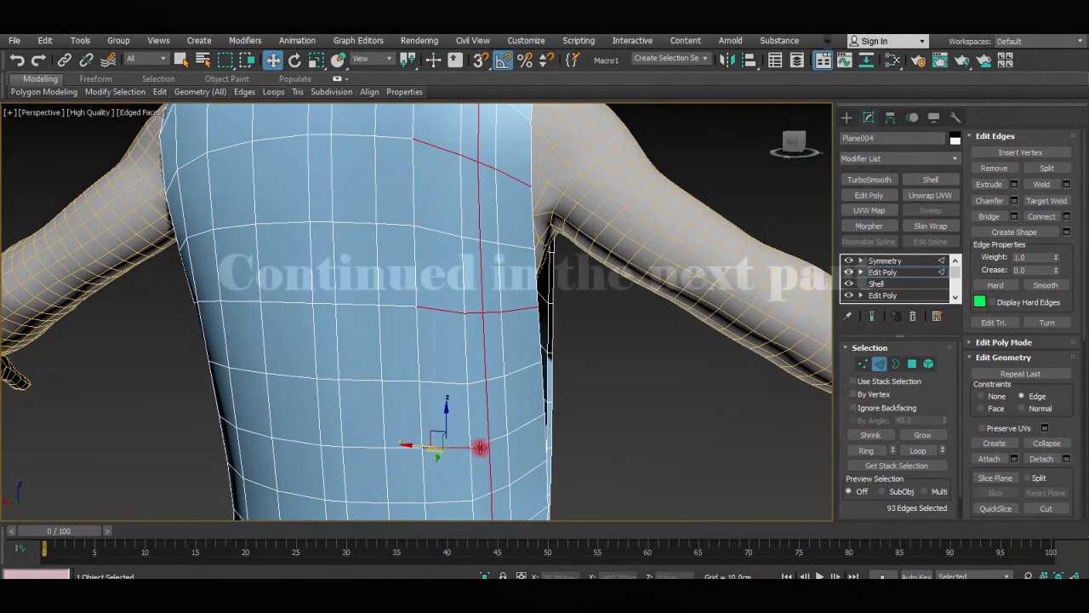
left_click(480, 447, "ctrl")
left_click(497, 440, "ctrl")
left_click(526, 427, "ctrl")
middle_click_drag(549, 464, 486, 323)
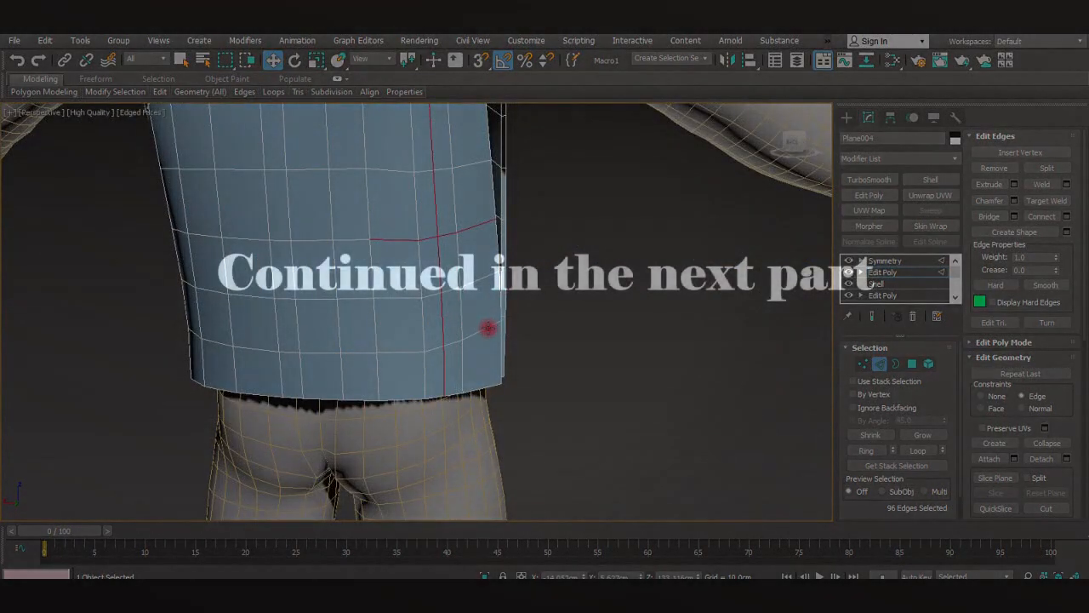